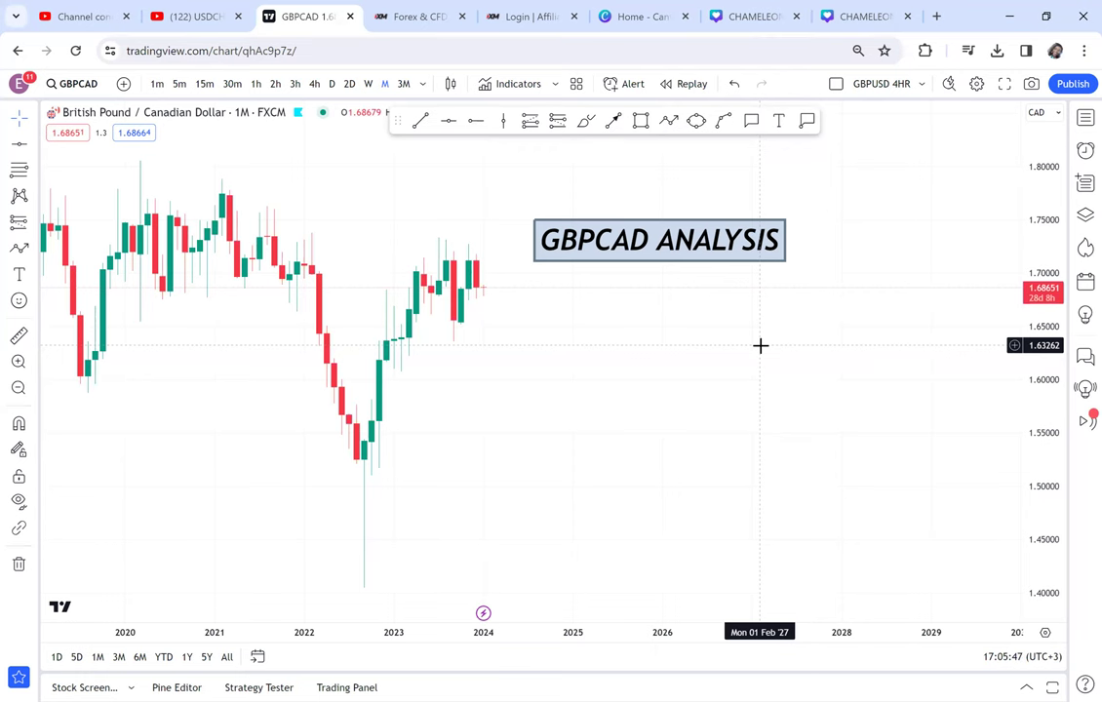
Draw a rectangular resistance zone from about 1.739 to 1.711, spanning August 2021 to February 2024 on the monthly chart
left_click_drag(677, 356, 696, 337)
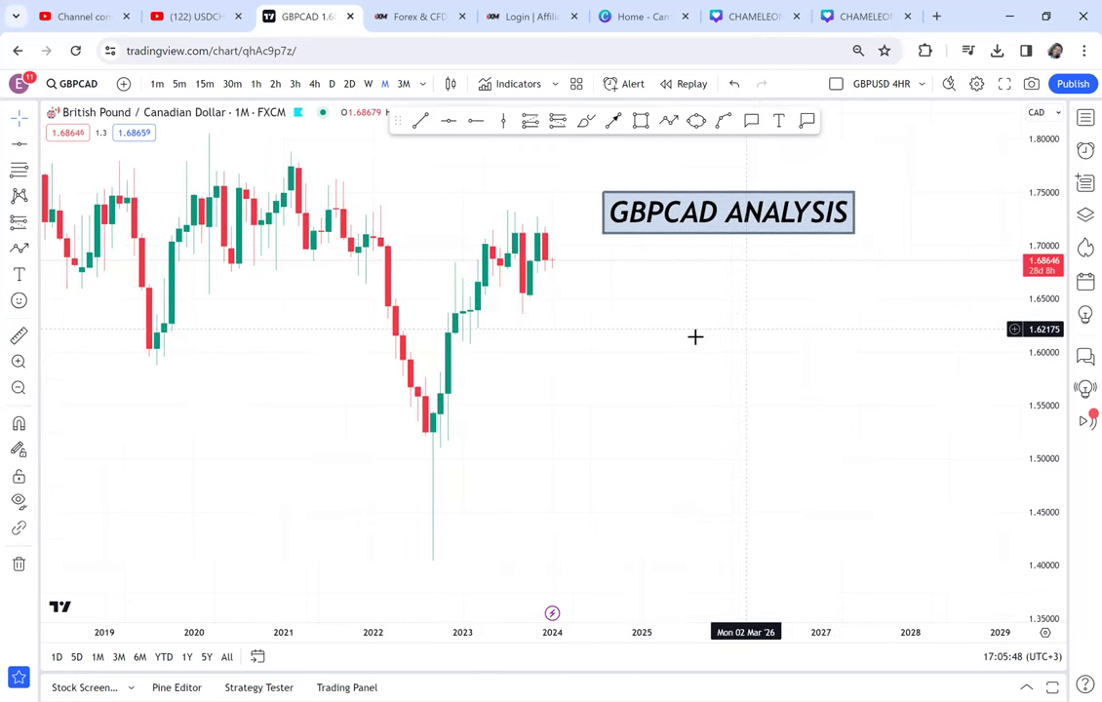
scroll(695, 337, "up", 1)
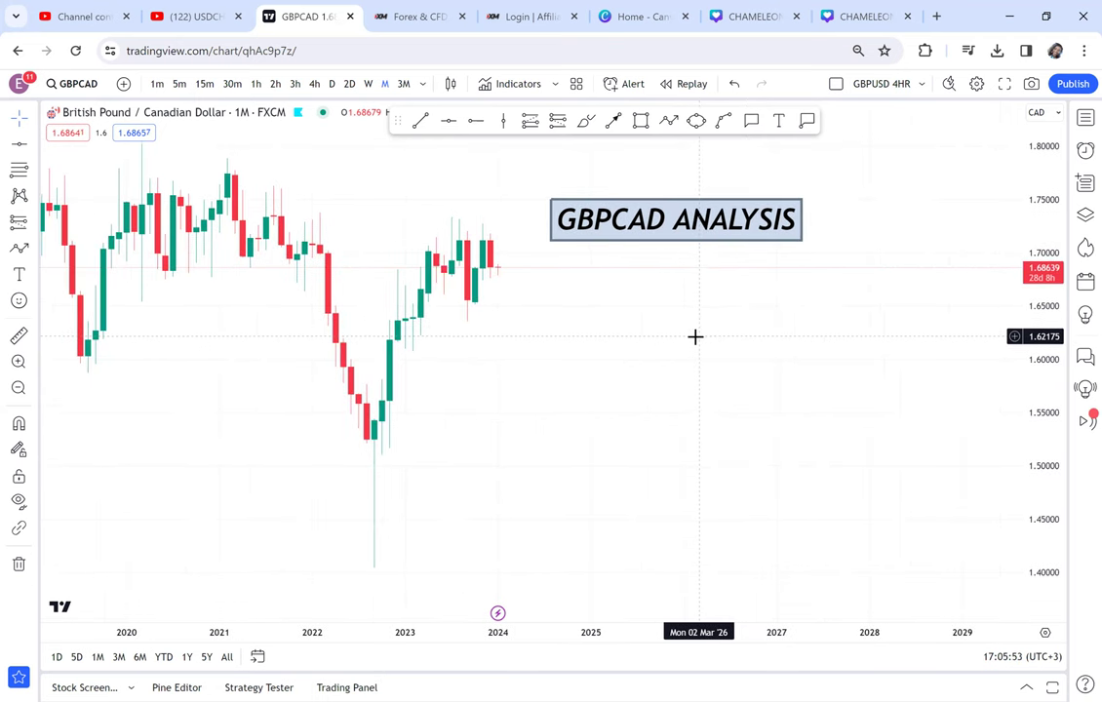
left_click_drag(784, 340, 805, 394)
scroll(739, 349, "up", 1)
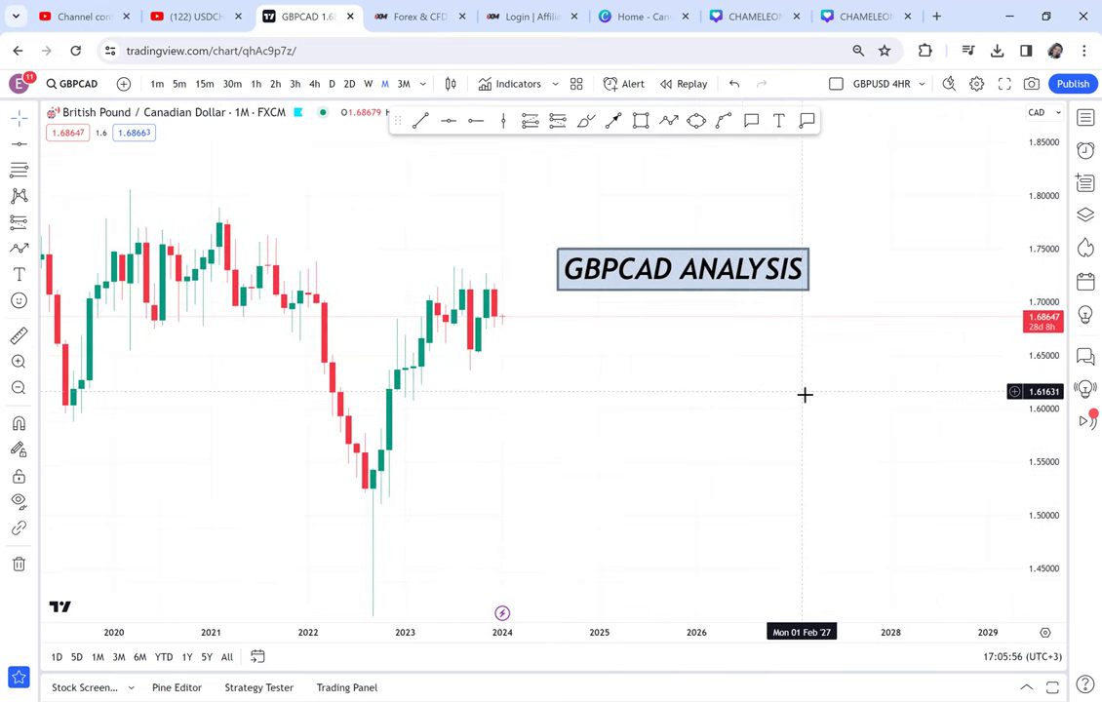
left_click(641, 121)
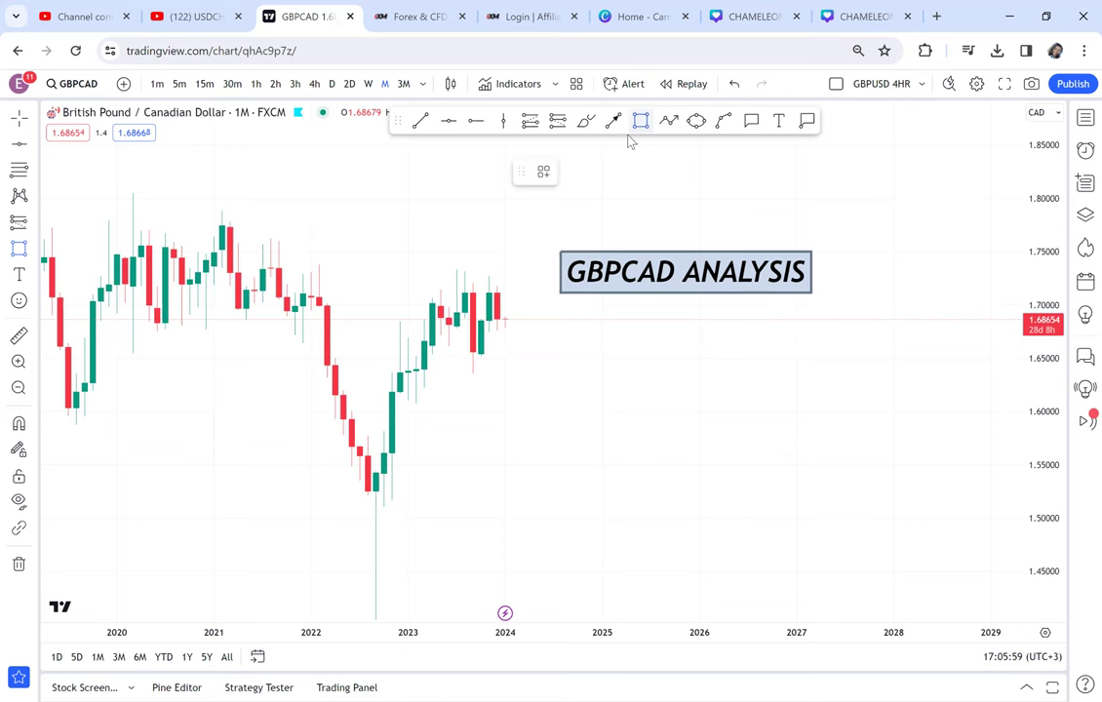
left_click_drag(268, 264, 522, 295)
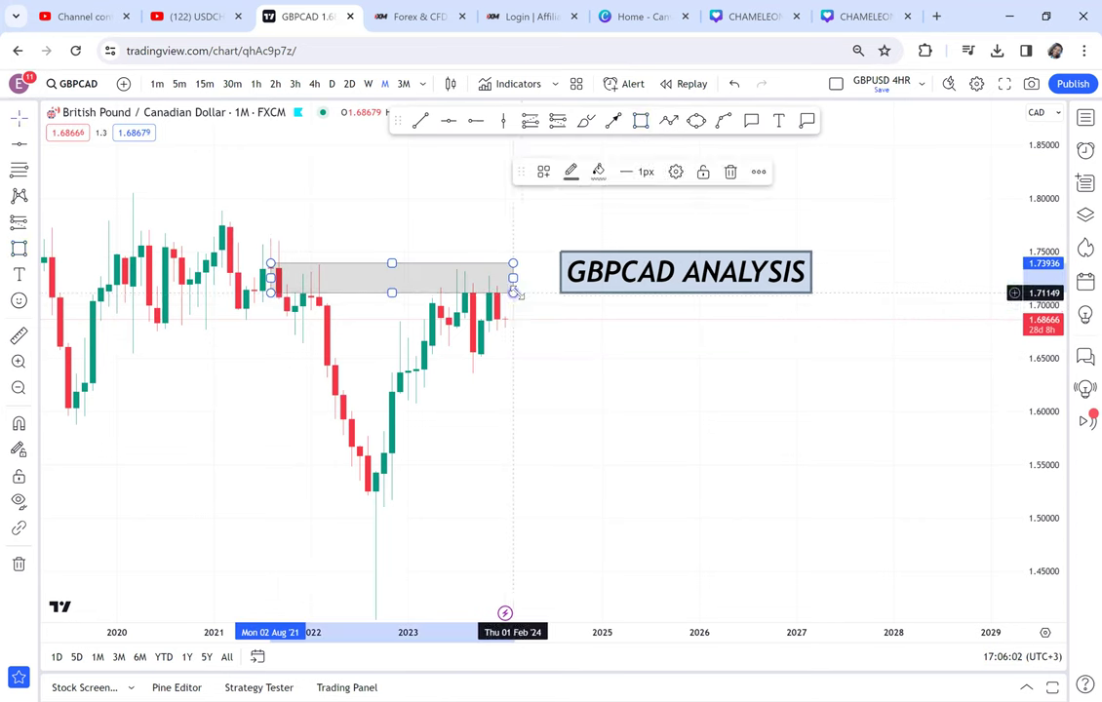
Draw a horizontal line across the tip of the 2022 low wick at about 1.405
left_click_drag(647, 394, 703, 281)
scroll(704, 281, "down", 1)
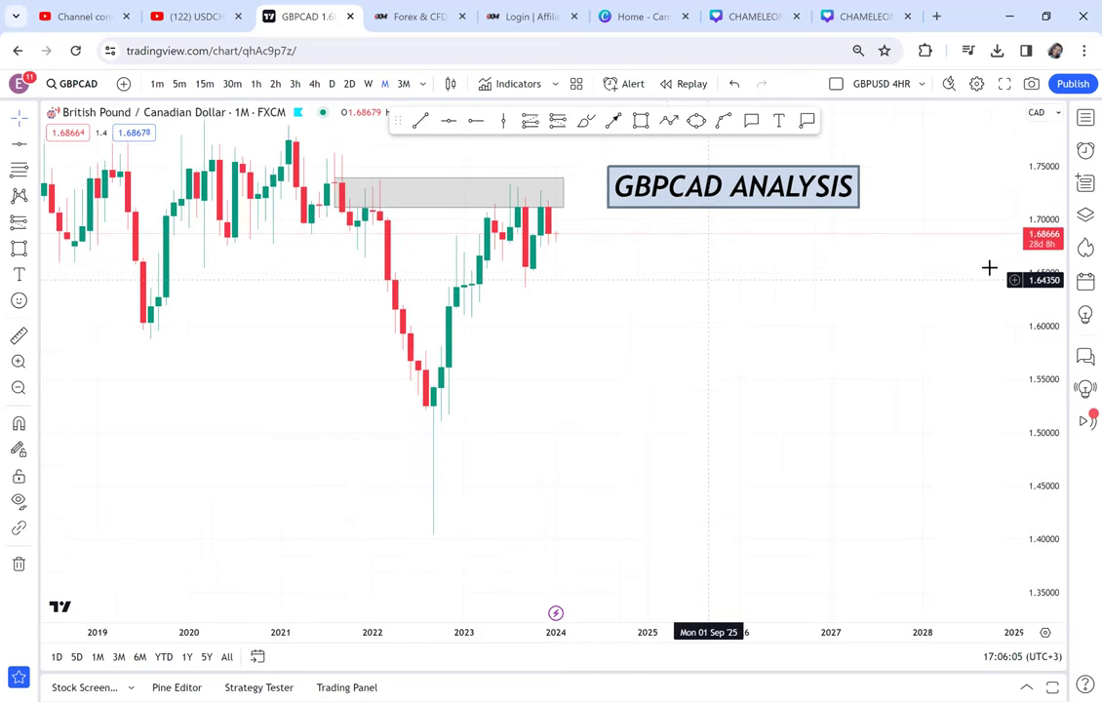
left_click_drag(1036, 266, 1035, 322)
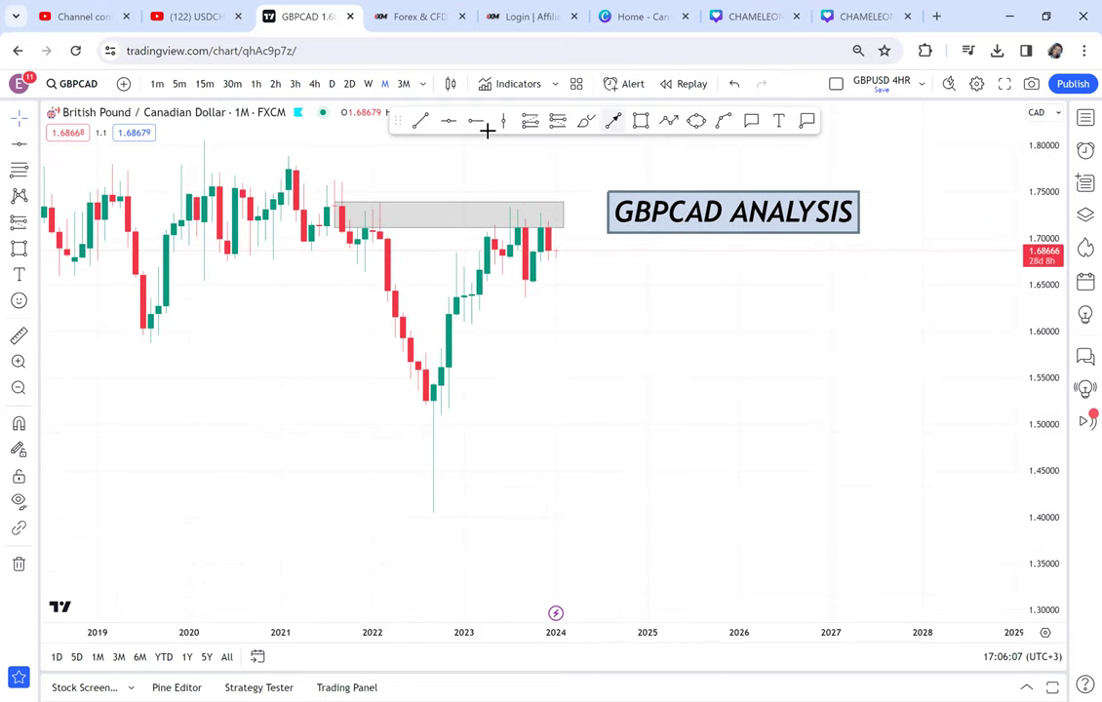
left_click(448, 120)
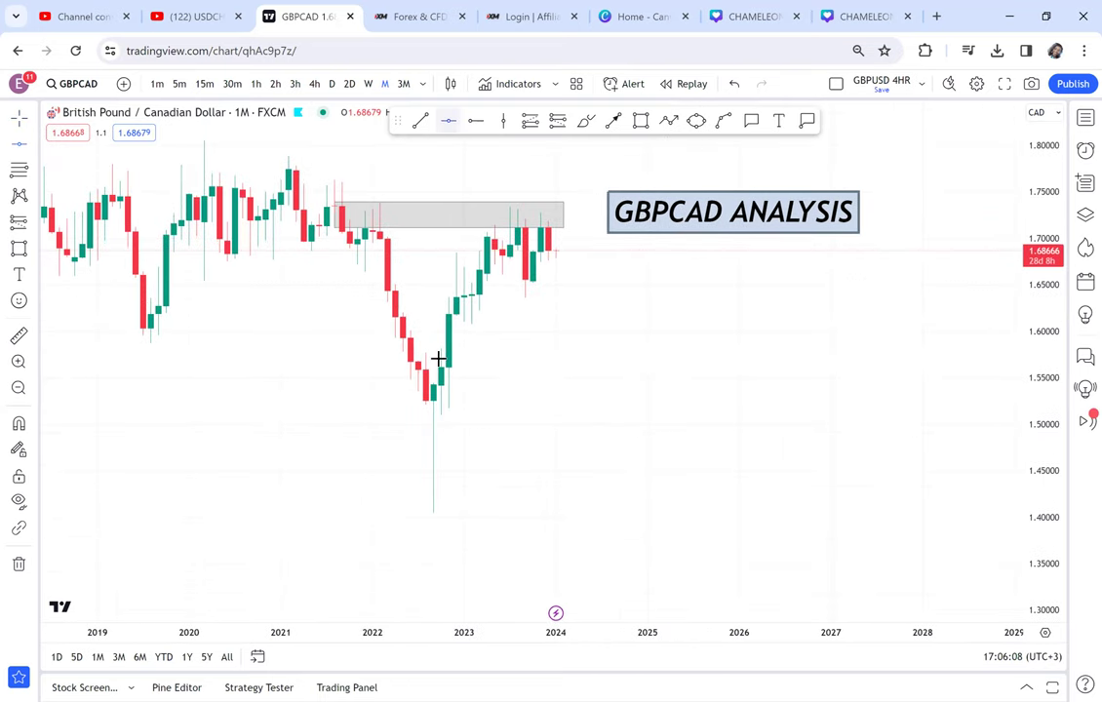
left_click(320, 514)
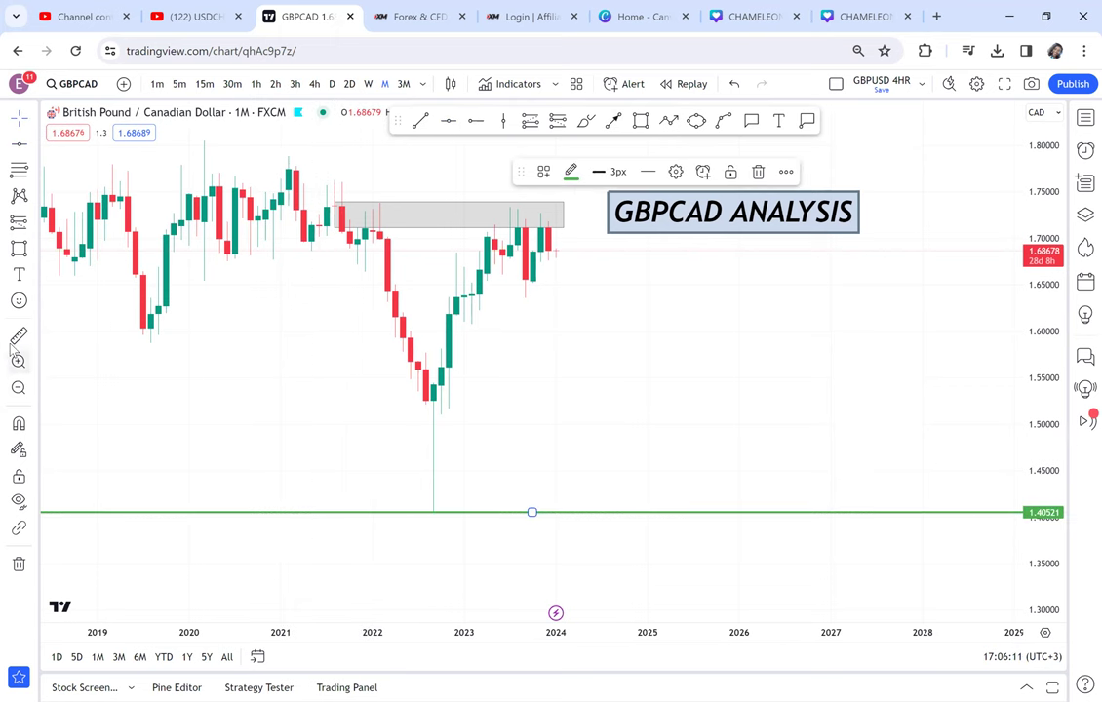
Measure the drop from the grey zone to the 2022 low line and draw a horizontal line at its midpoint, about 1.572
left_click(342, 202)
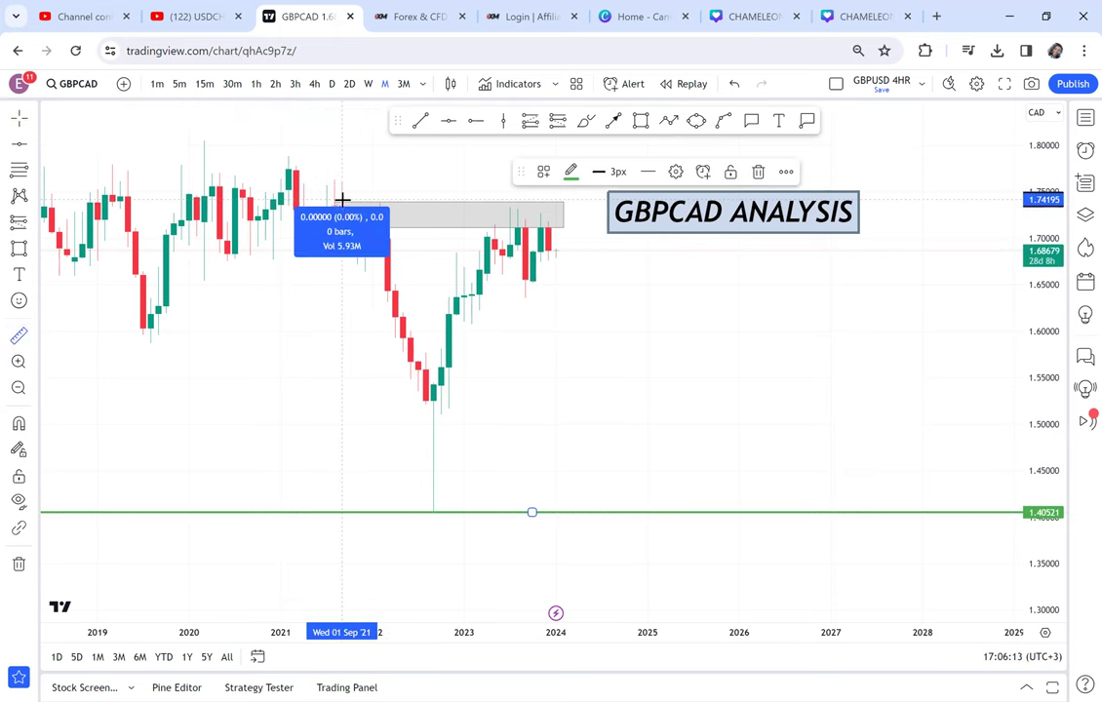
left_click(578, 388)
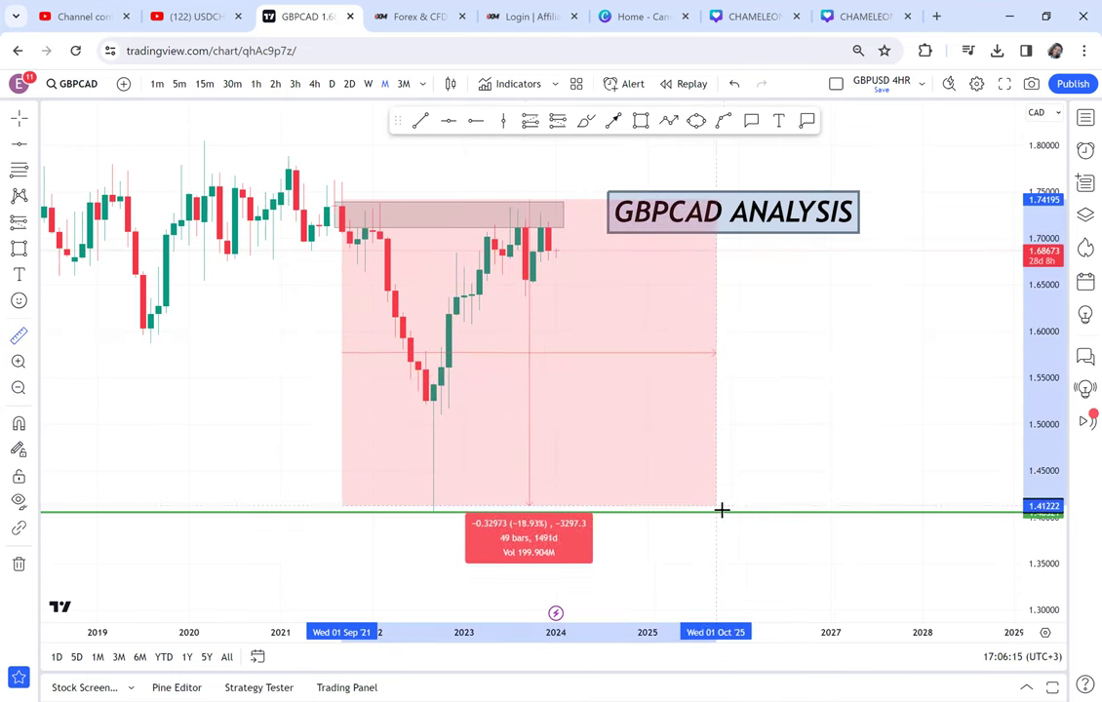
left_click(722, 510)
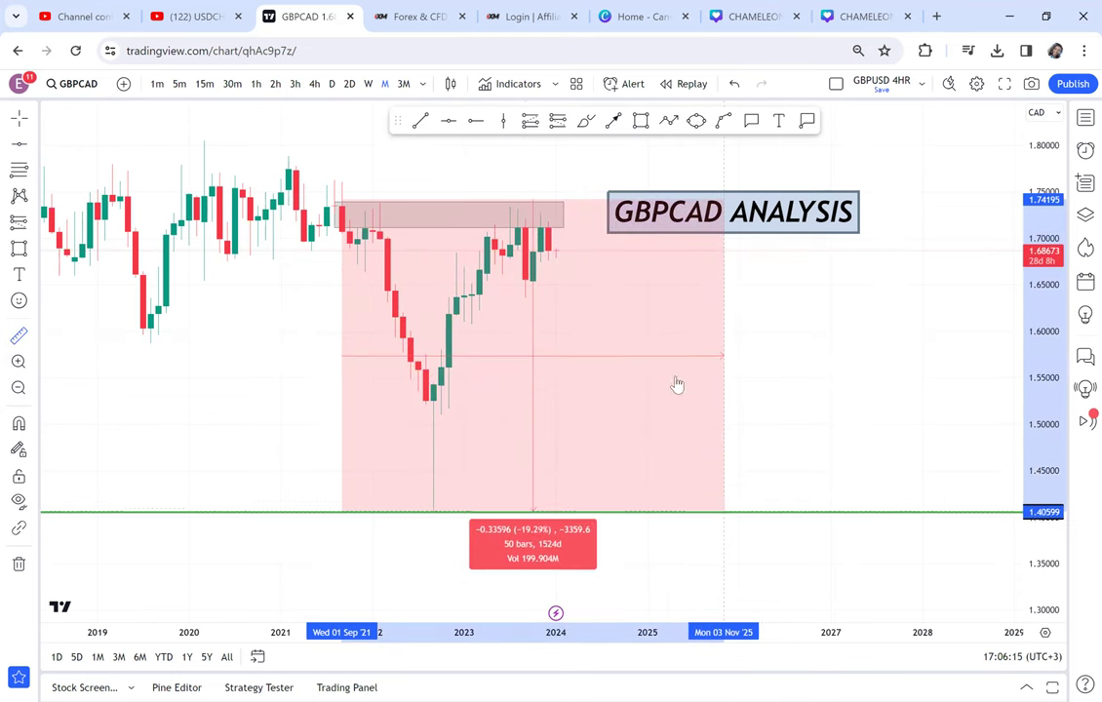
left_click(449, 120)
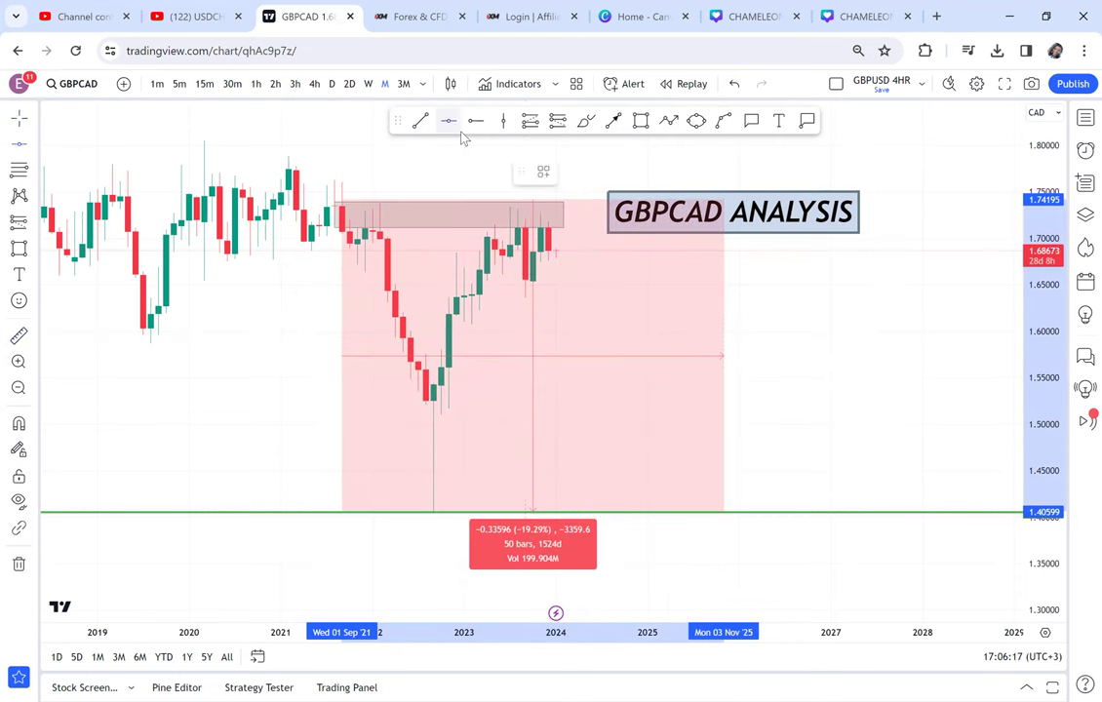
left_click(552, 357)
Draw a horizontal ray starting in September 2022 at about 1.662, along the support beneath the 2023 candles
left_click_drag(647, 323, 685, 407)
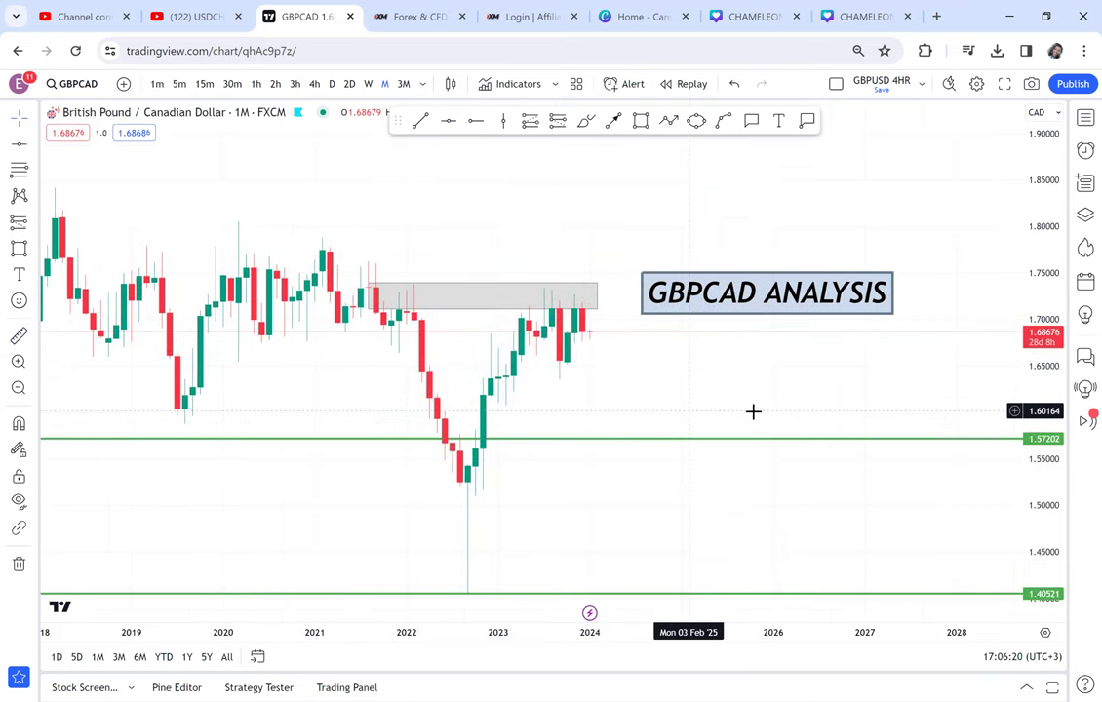
left_click_drag(1042, 544, 988, 283)
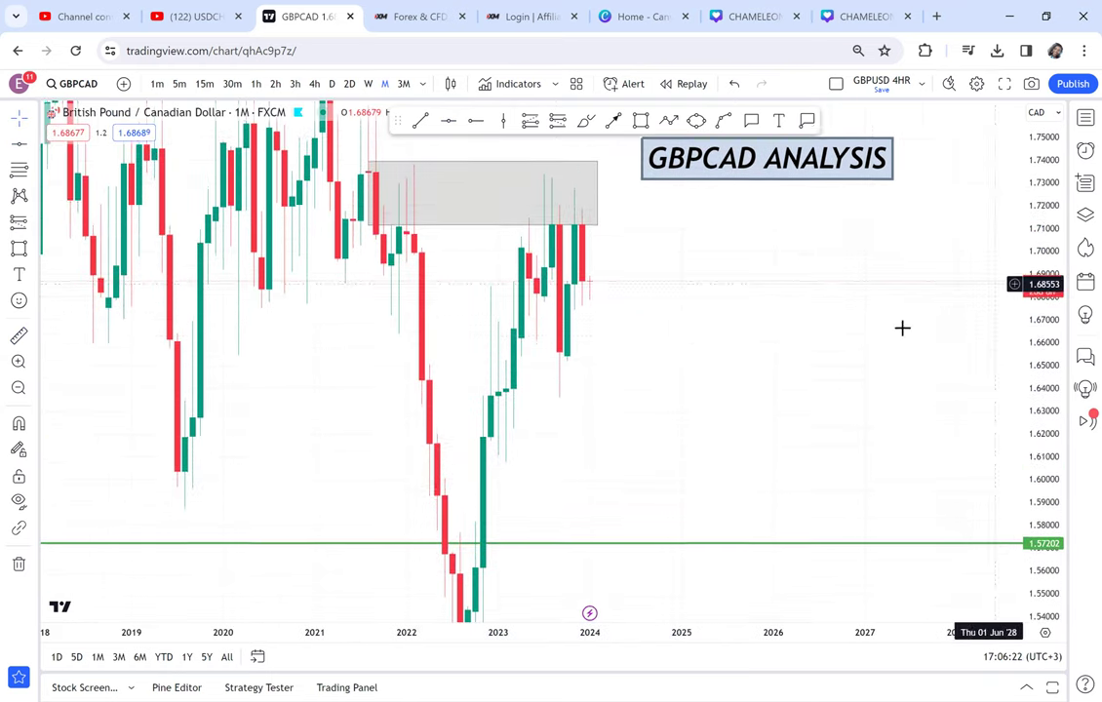
left_click_drag(666, 408, 613, 439)
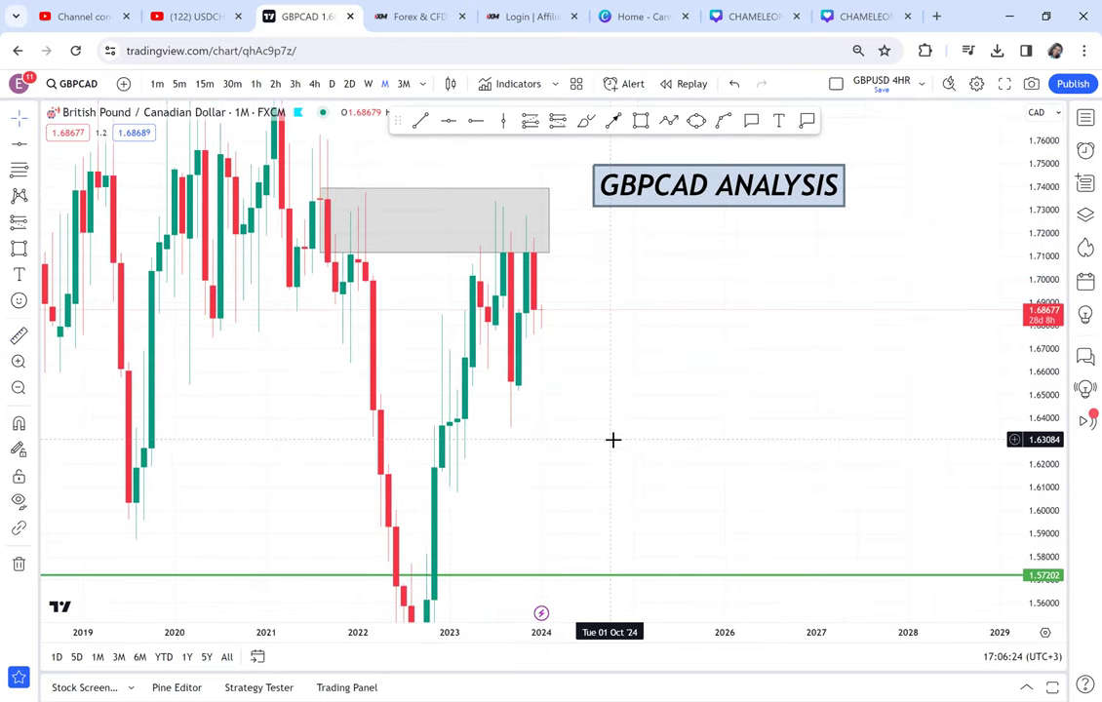
scroll(553, 439, "up", 1)
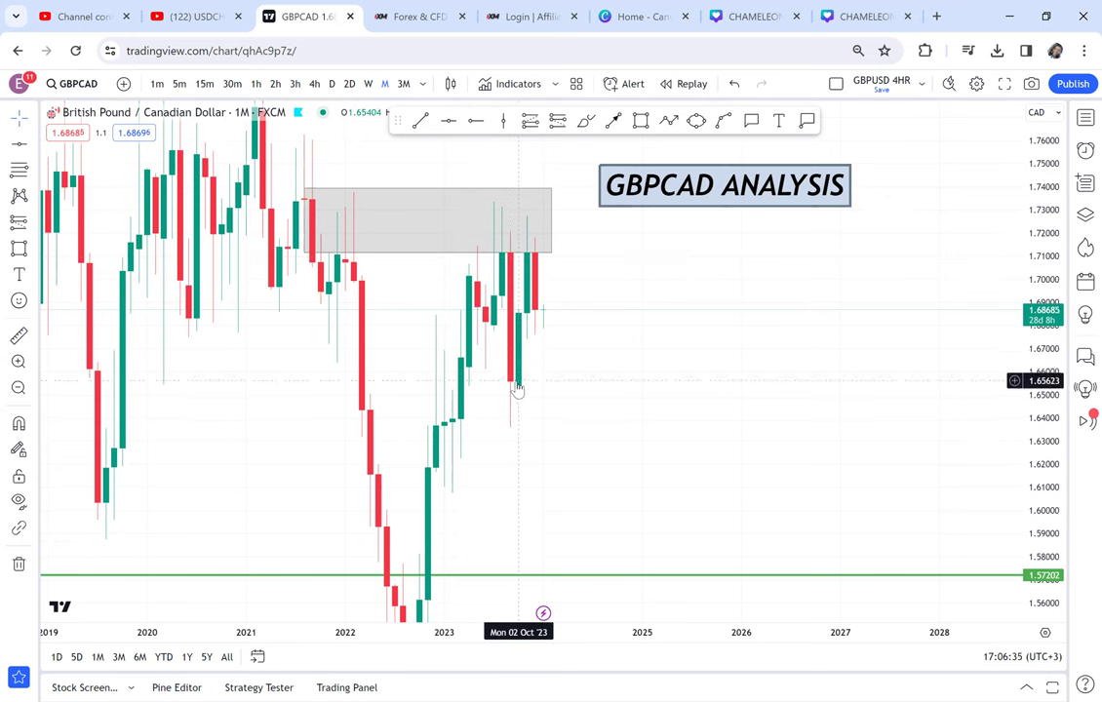
left_click(477, 124)
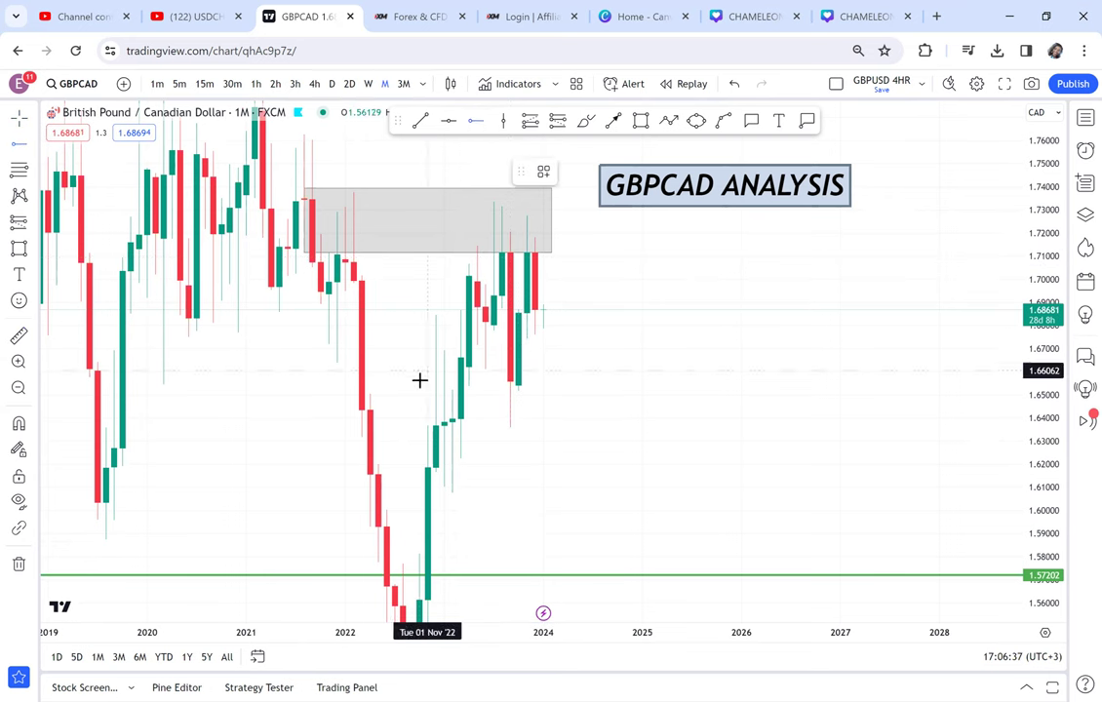
left_click(411, 368)
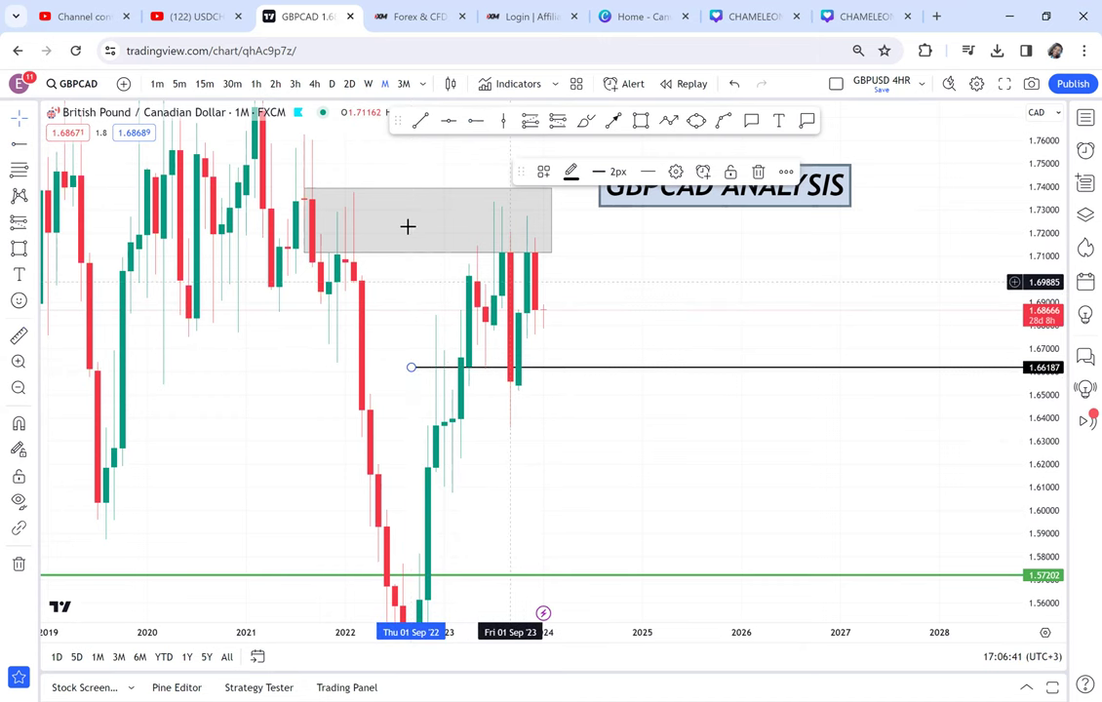
Measure the price range from the 2023 highs inside the grey zone down to the lowest wick below the black ray
left_click_drag(581, 418, 608, 246)
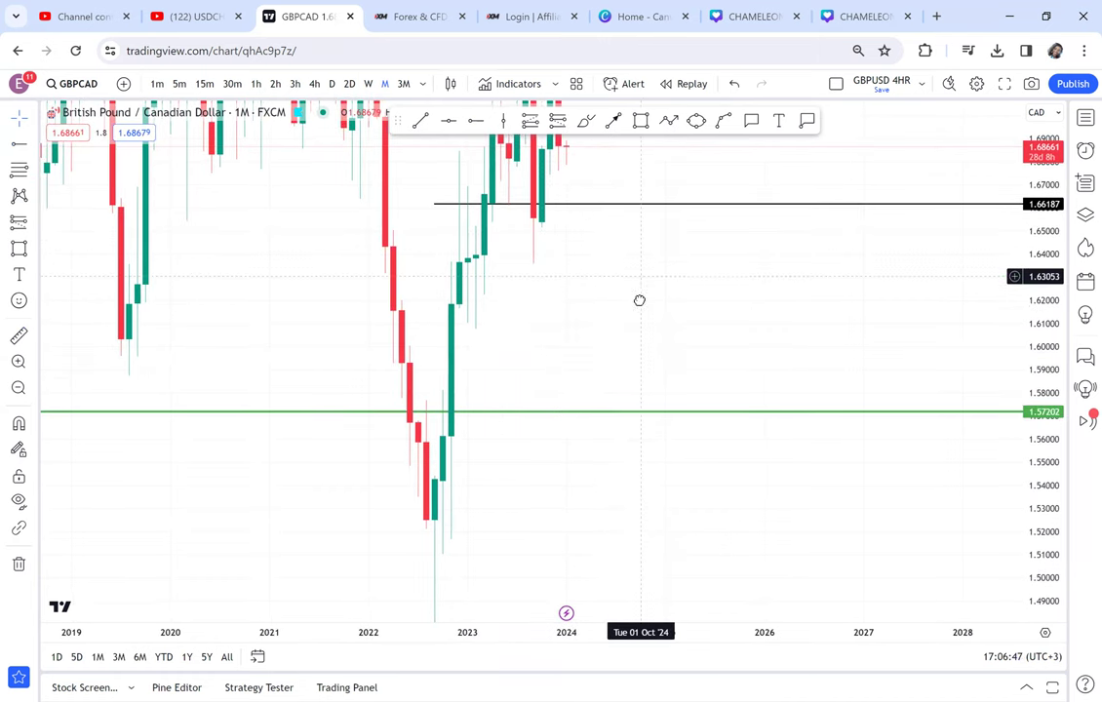
left_click_drag(640, 301, 658, 446)
scroll(658, 446, "up", 2)
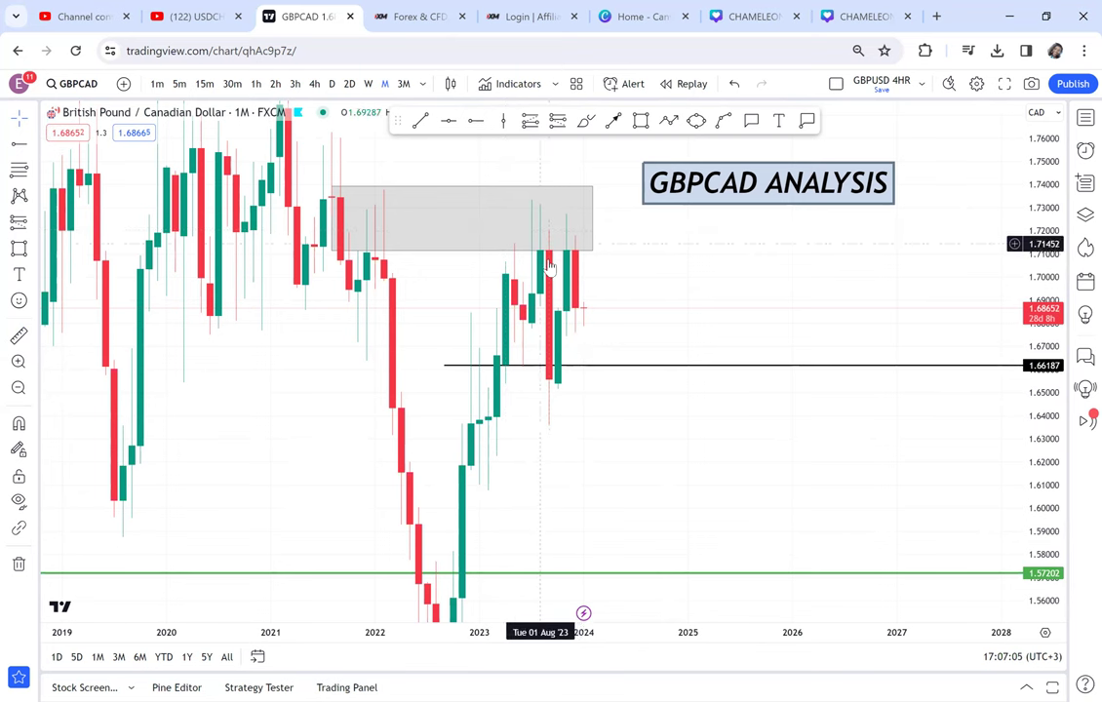
left_click(562, 371)
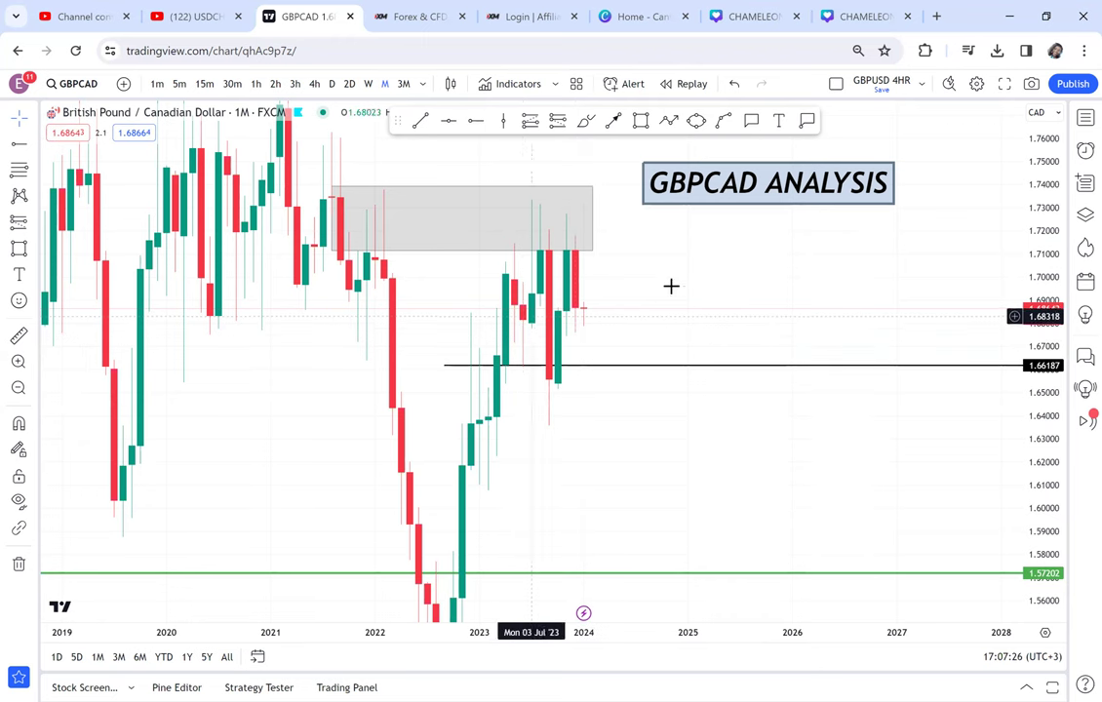
scroll(670, 284, "up", 2)
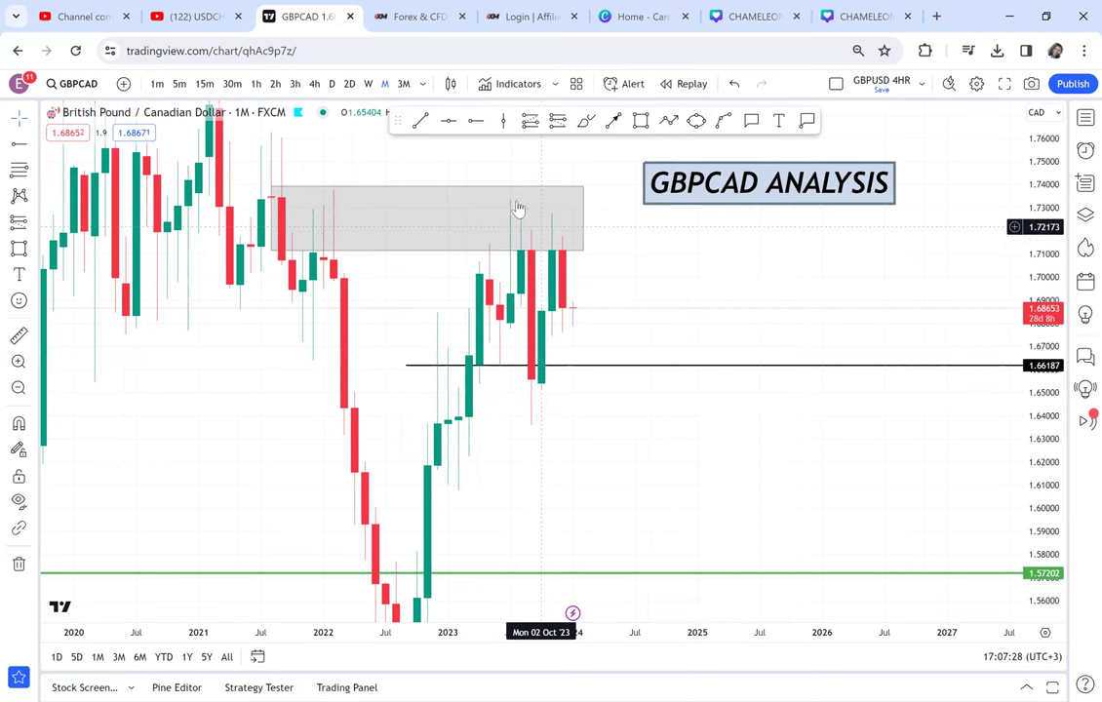
left_click(19, 336)
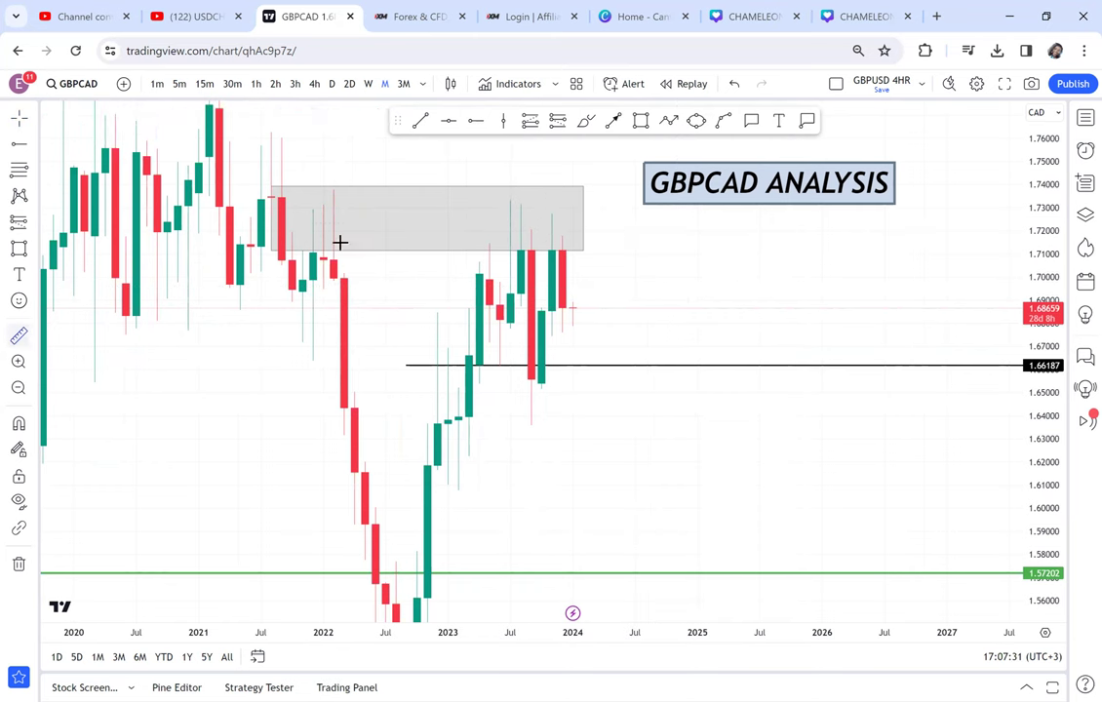
left_click(473, 199)
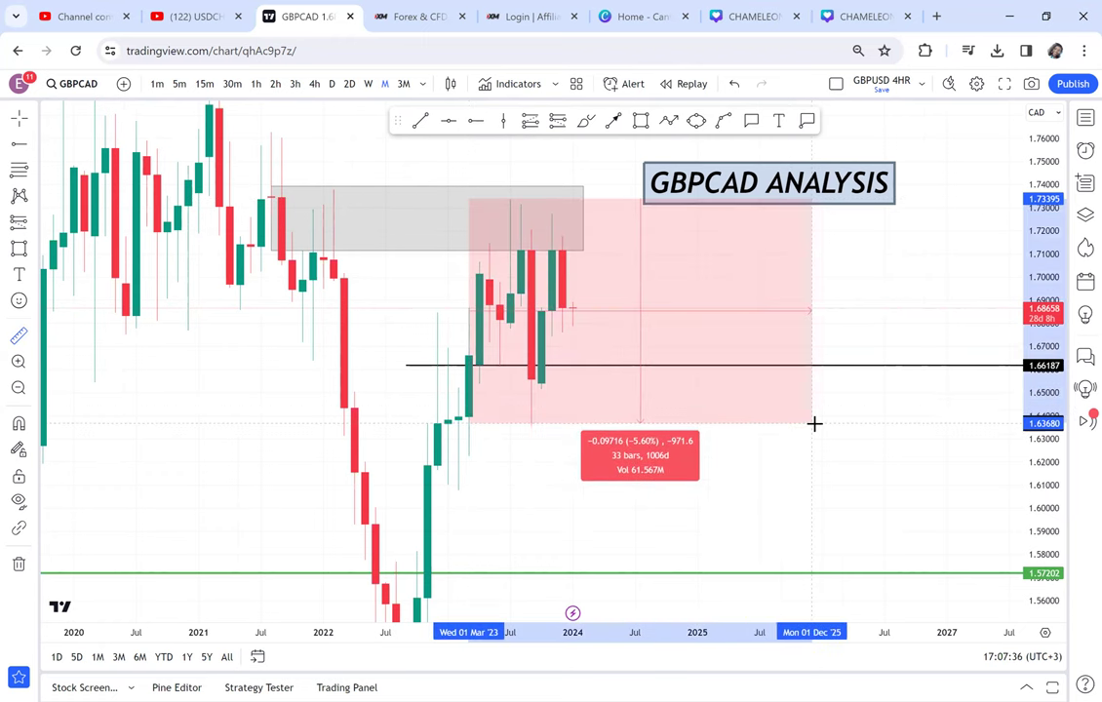
left_click(814, 423)
left_click(834, 424)
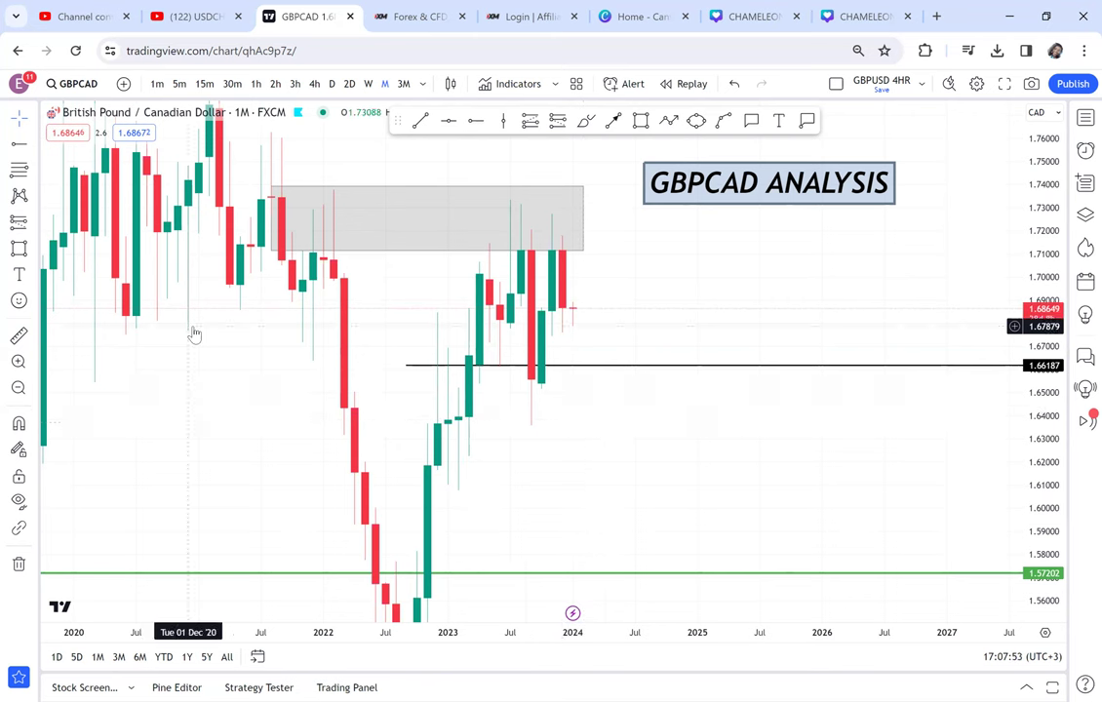
Measure the distance from the current price down to the black horizontal ray
left_click(19, 336)
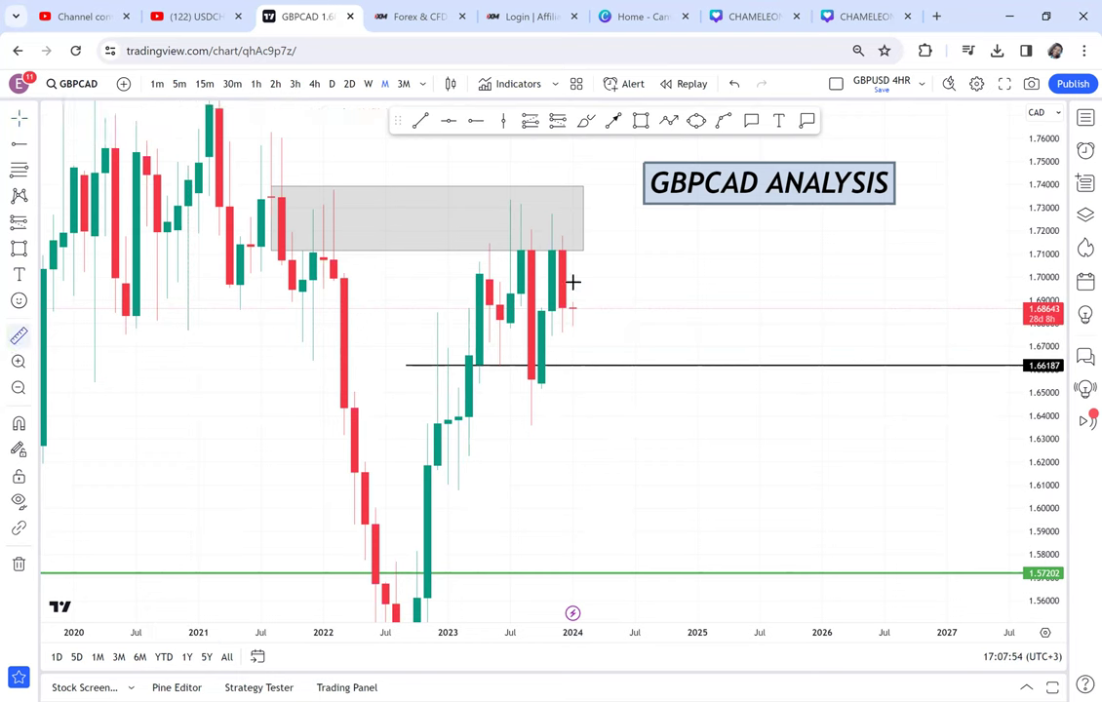
left_click(608, 310)
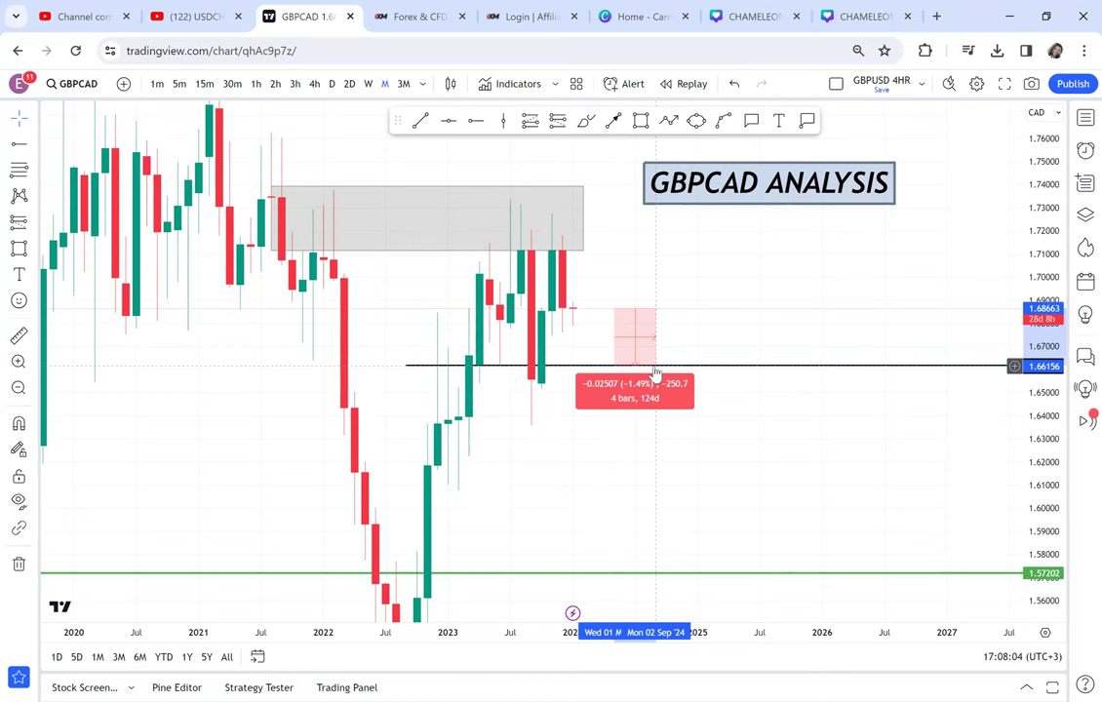
left_click(656, 367)
left_click(656, 368)
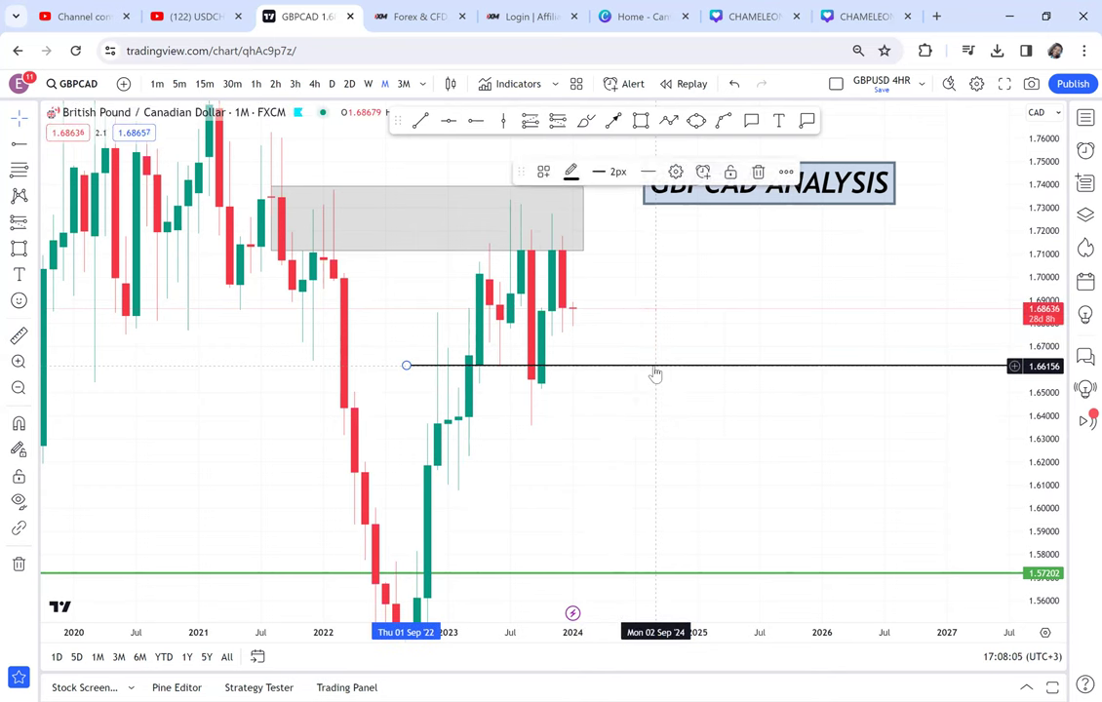
Switch the GBPCAD chart to the weekly timeframe and bring more price history into view
left_click(369, 86)
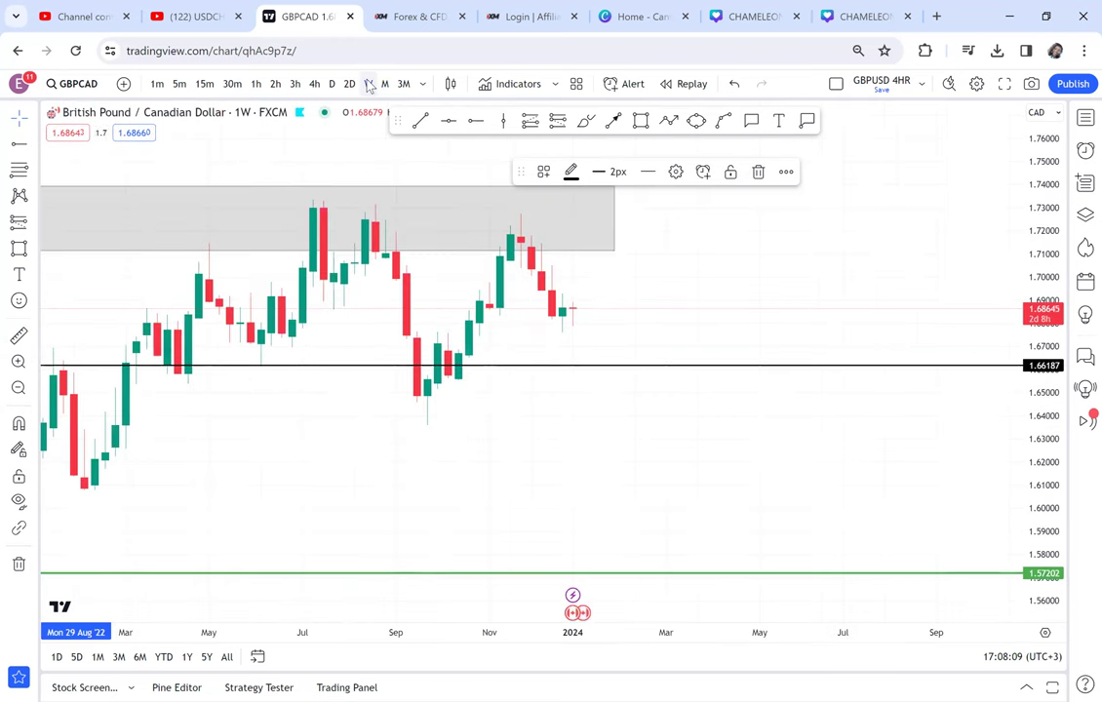
scroll(521, 281, "down", 3)
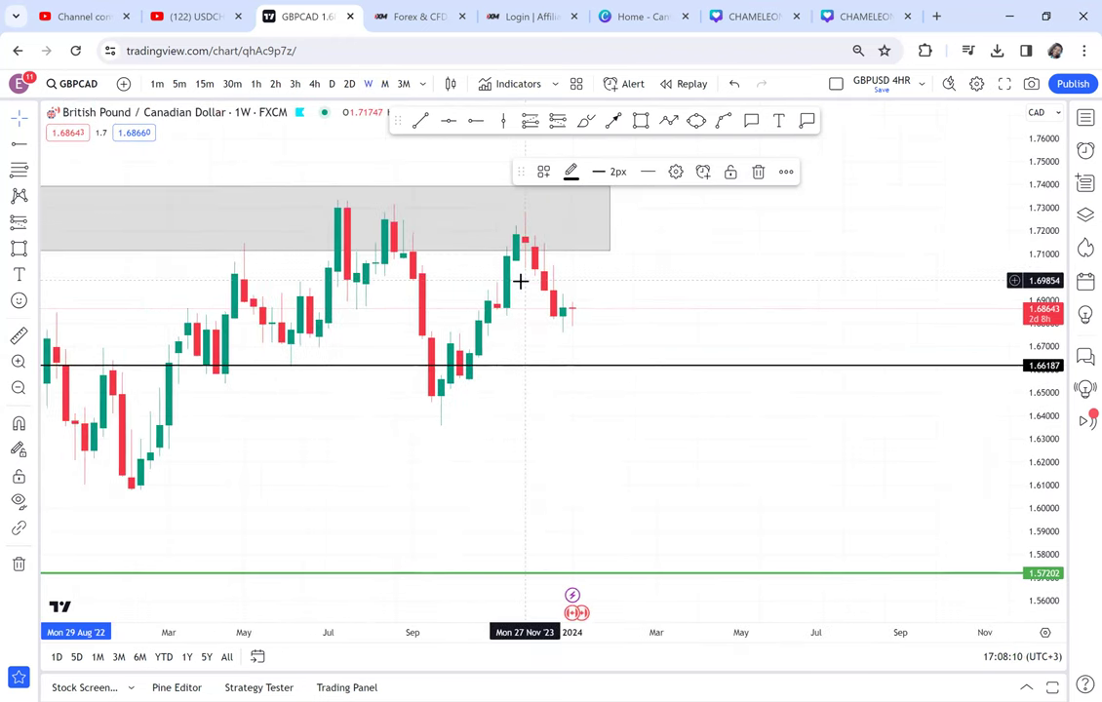
scroll(521, 281, "down", 4)
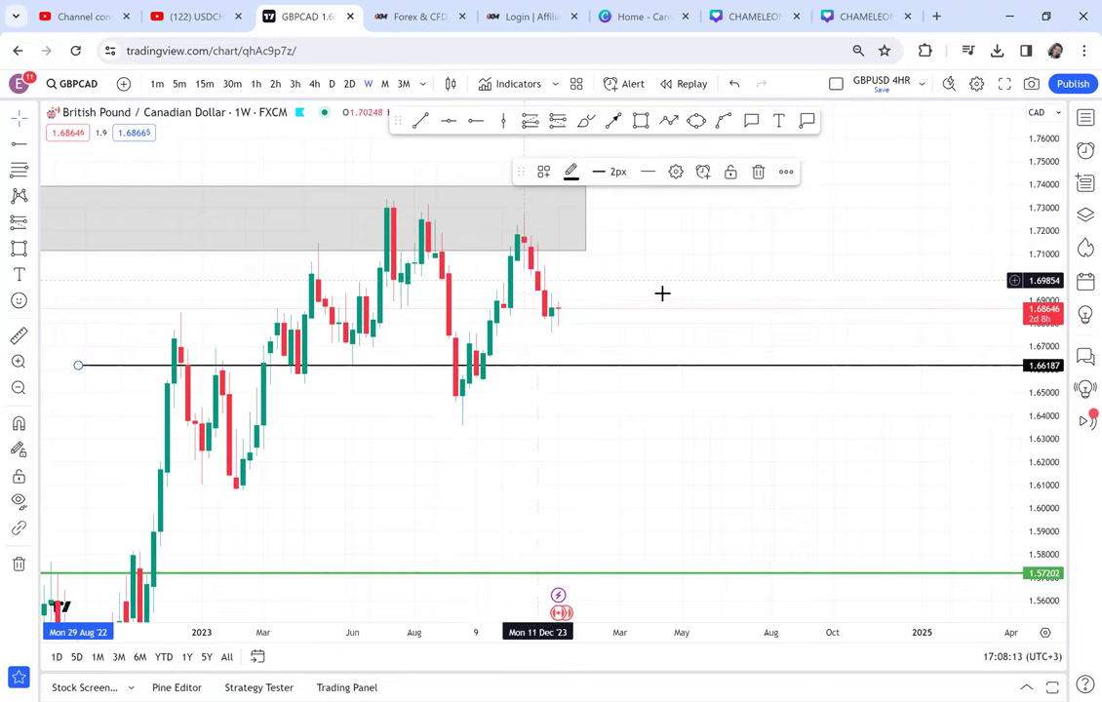
Draw a horizontal ray starting on 21 August 2023 at about 1.683, along the candle bodies' lows beneath the current price
left_click_drag(700, 308, 820, 359)
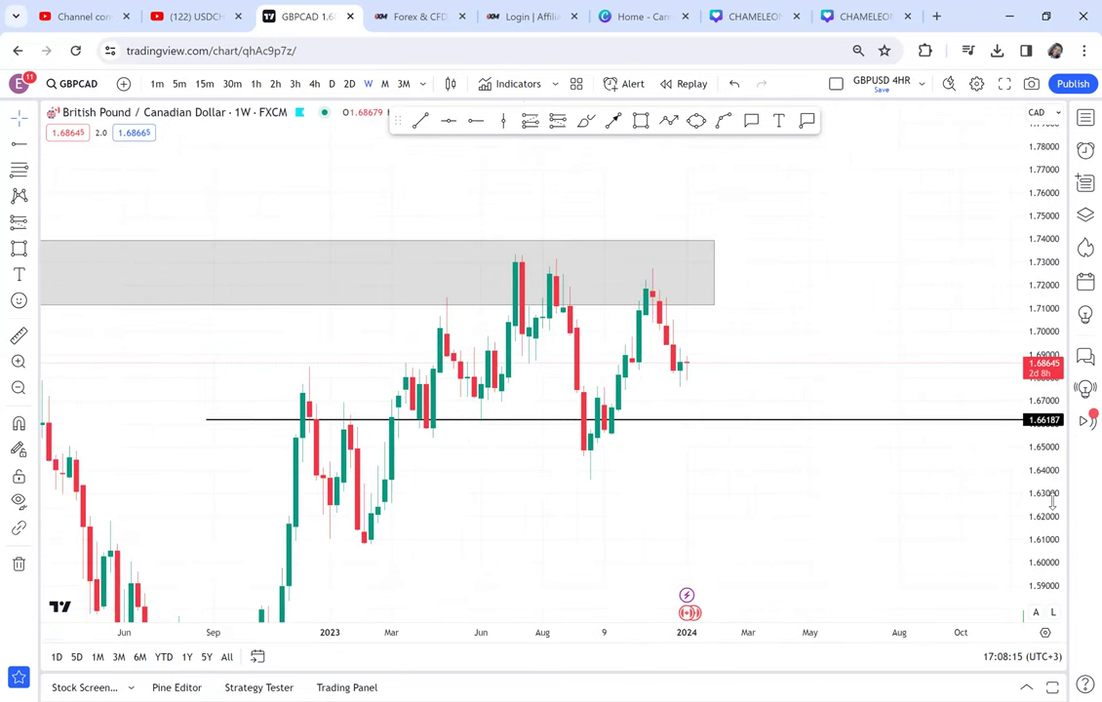
left_click_drag(1048, 422, 792, 239)
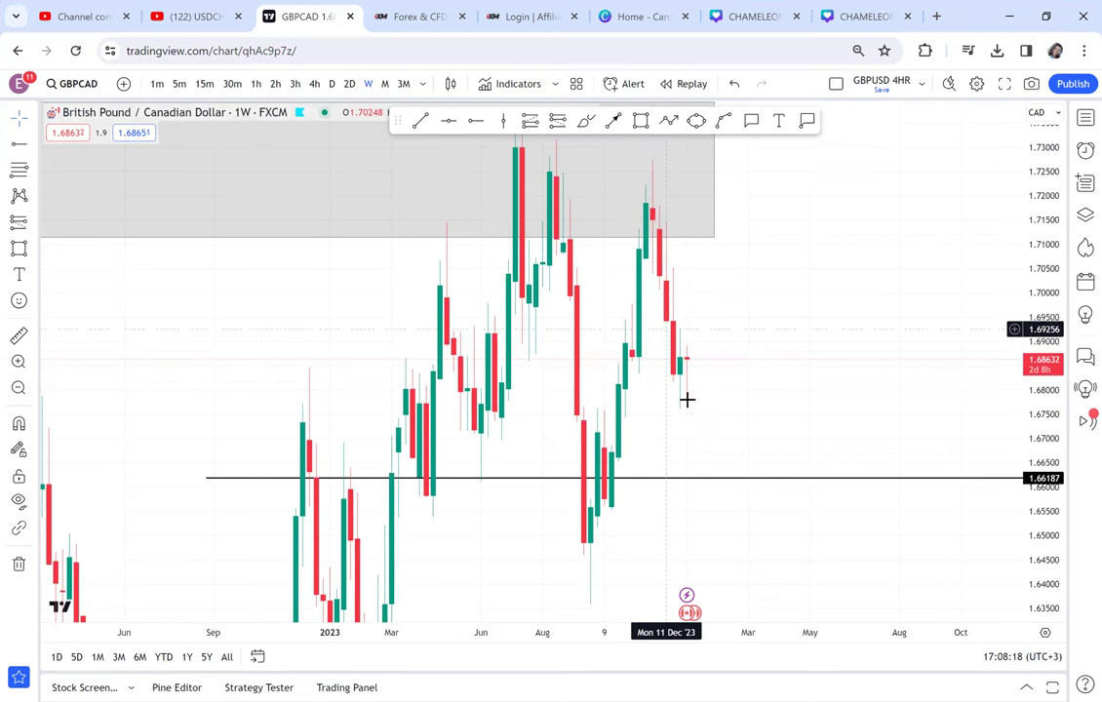
left_click(478, 124)
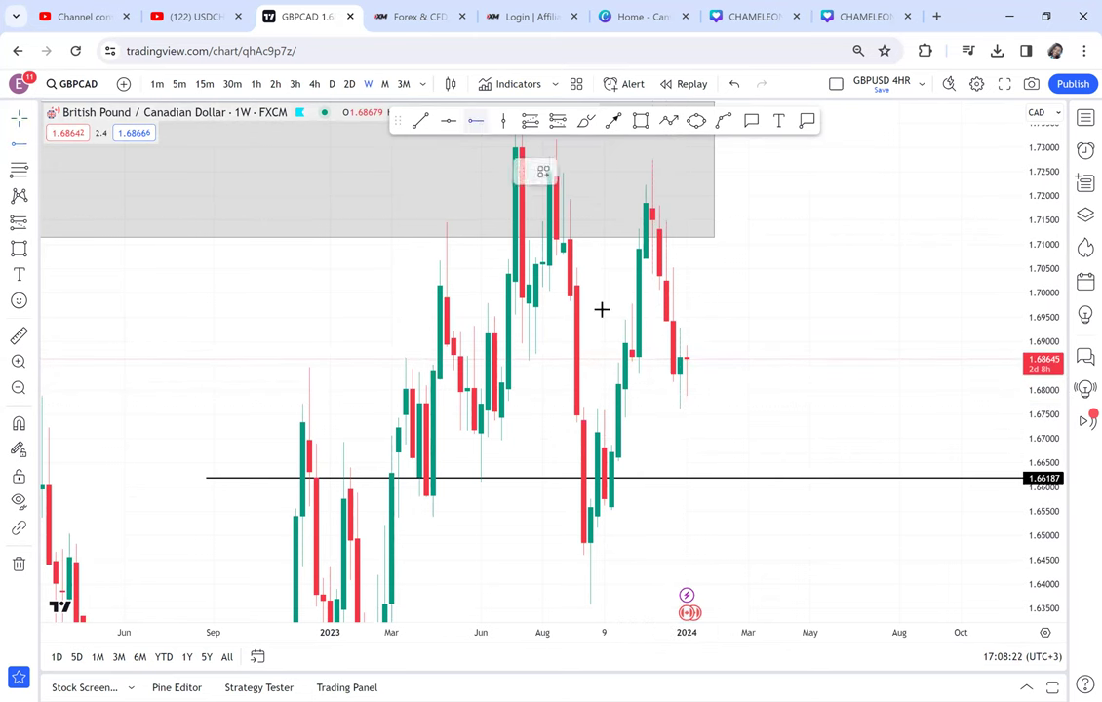
left_click(556, 374)
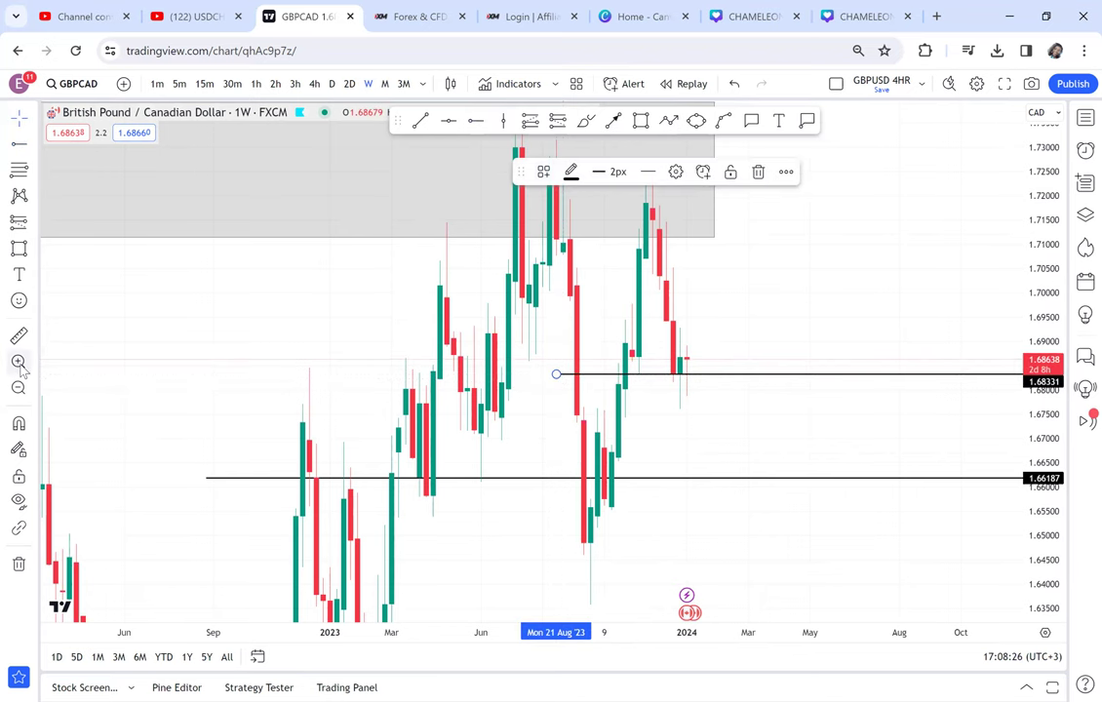
Examine how the latest weekly candles behave around the upper black ray and after falling from the grey zone
left_click_drag(576, 332, 750, 397)
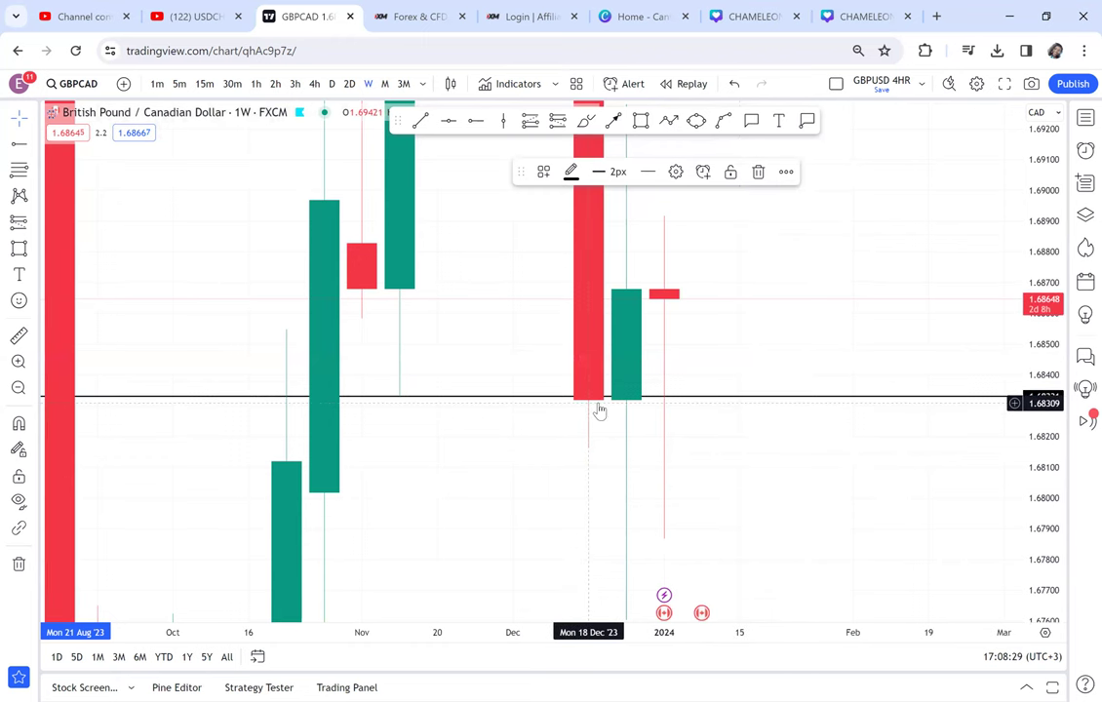
double_click(1041, 389)
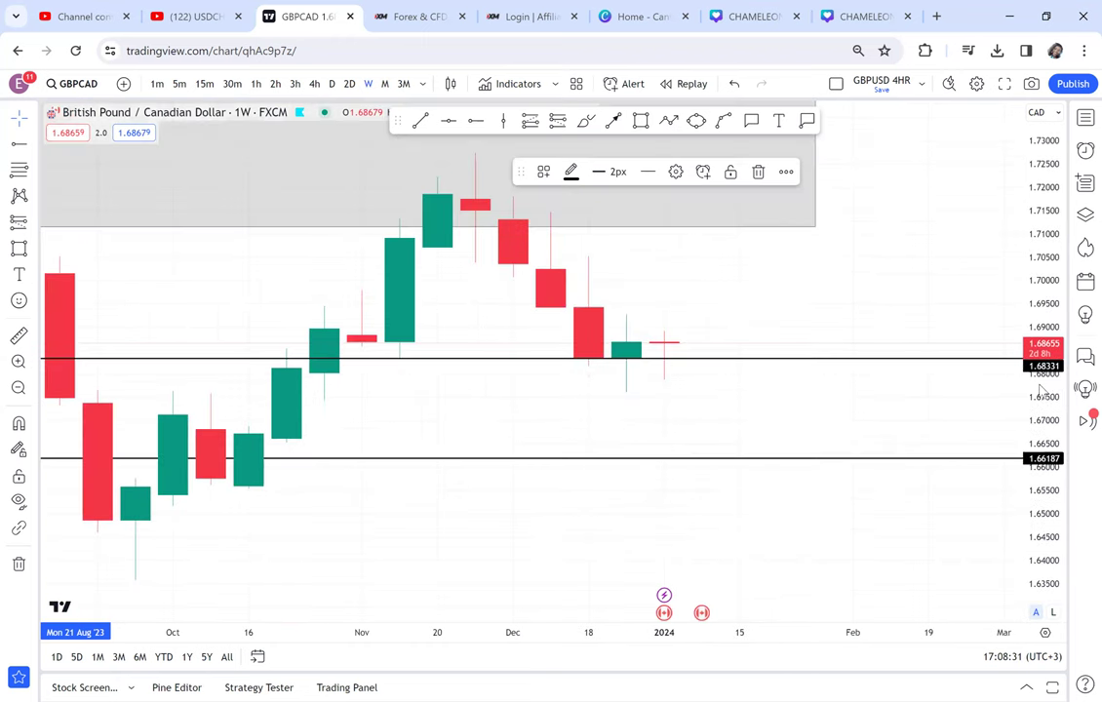
scroll(839, 369, "down", 1)
scroll(841, 380, "down", 1)
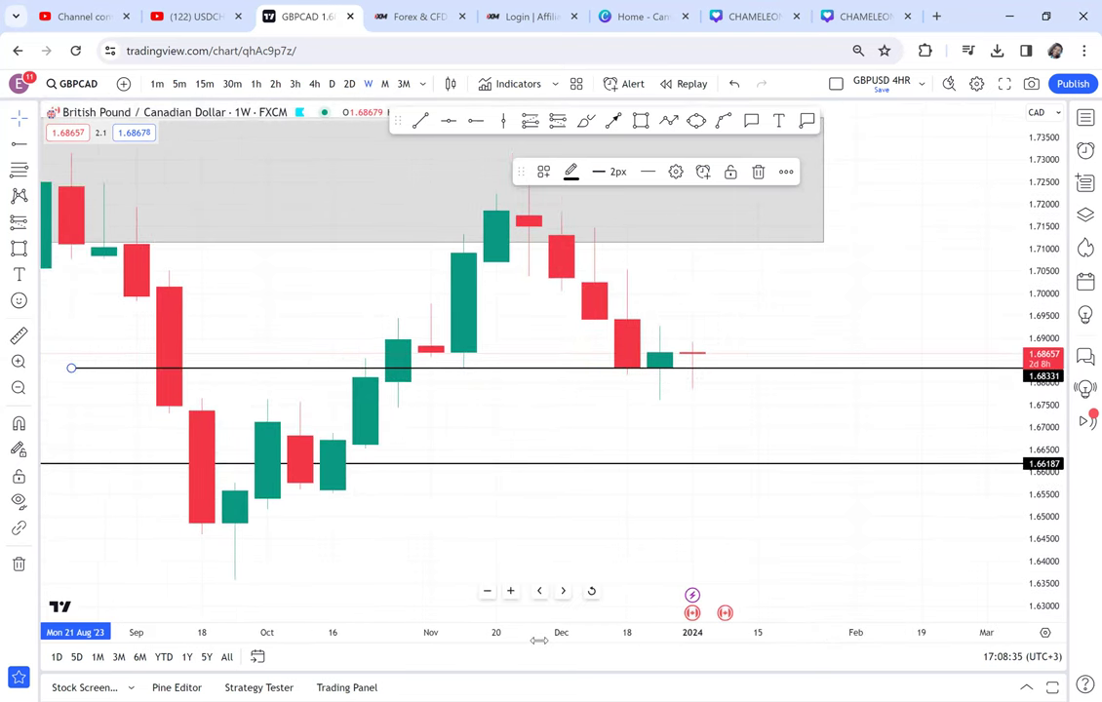
scroll(733, 584, "down", 7)
left_click_drag(1037, 528, 1011, 263)
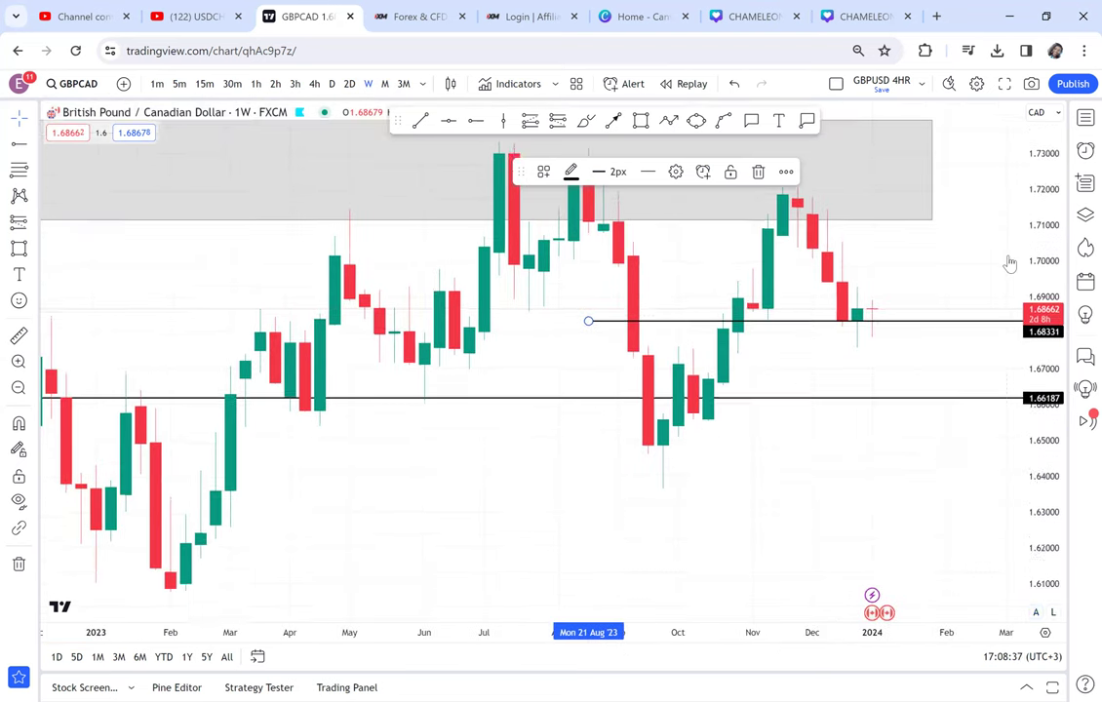
left_click_drag(893, 183, 785, 357)
scroll(785, 357, "down", 3)
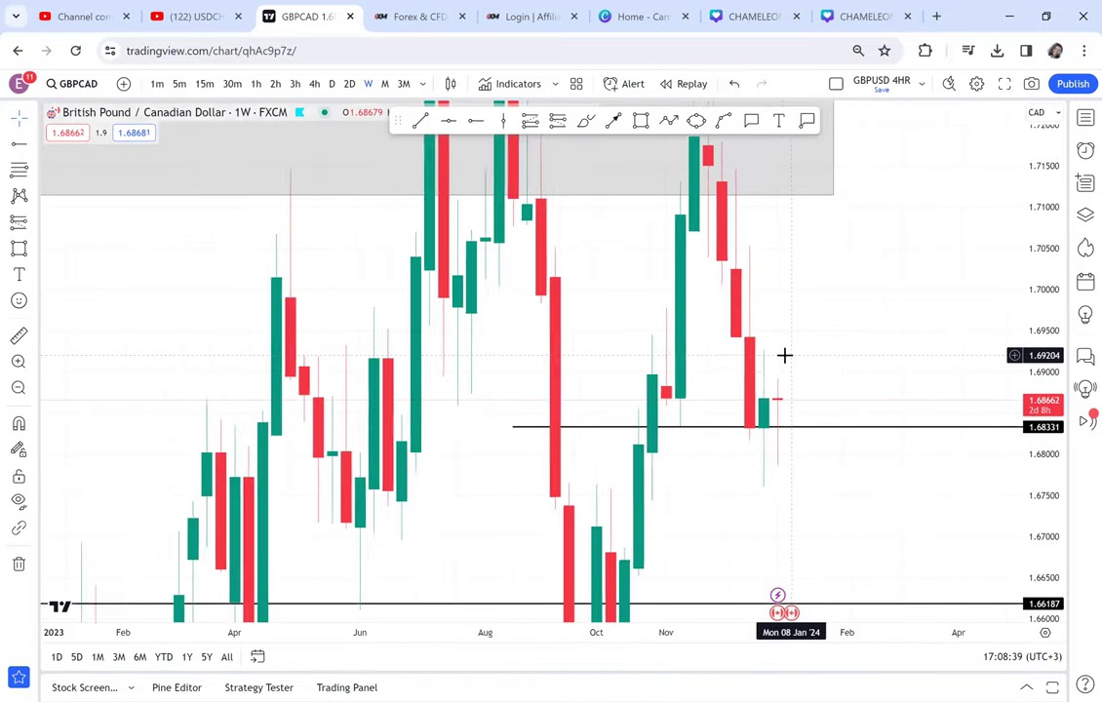
scroll(785, 355, "down", 2)
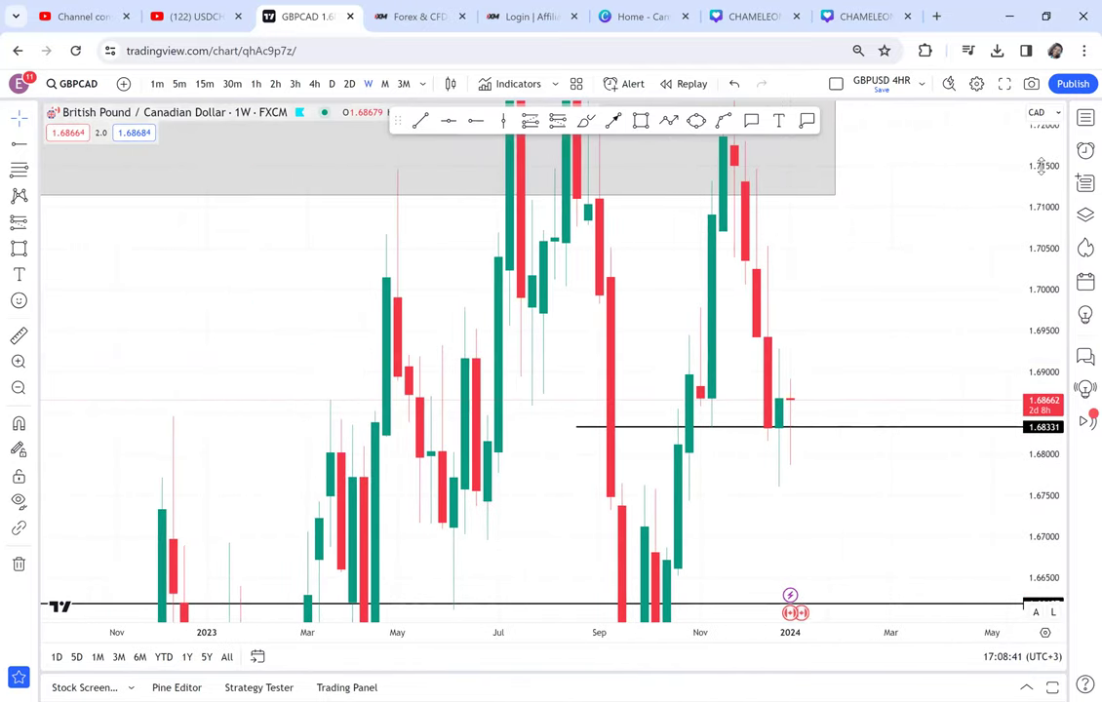
left_click_drag(1040, 292, 1038, 472)
left_click_drag(904, 351, 854, 353)
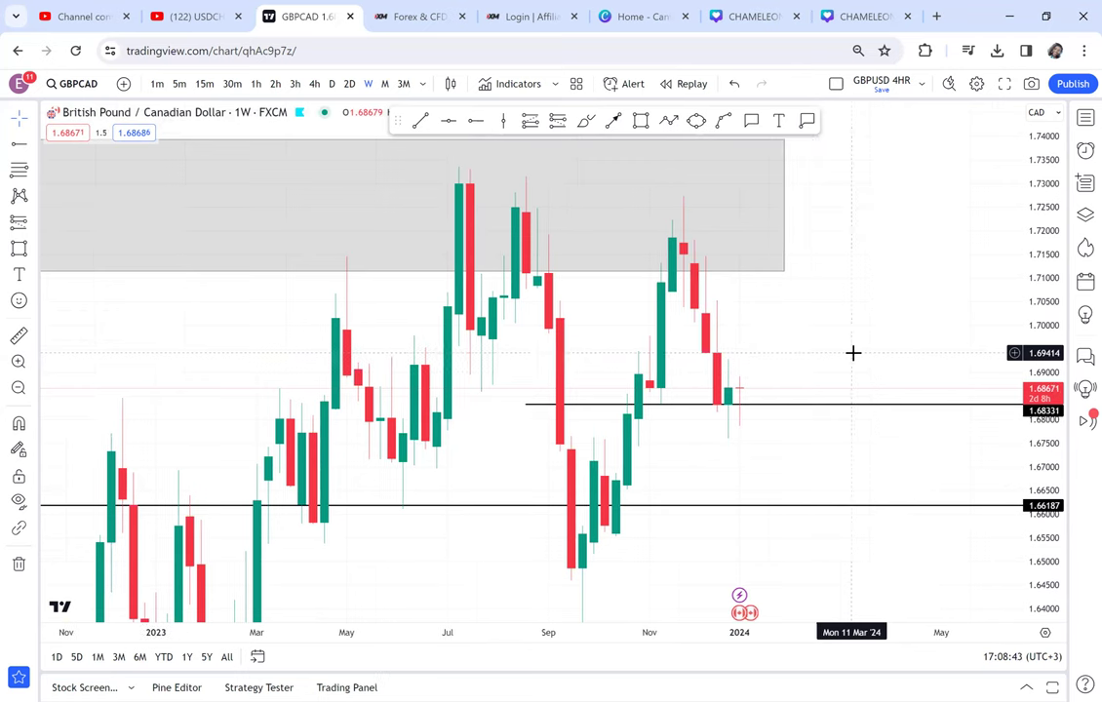
scroll(853, 352, "down", 3)
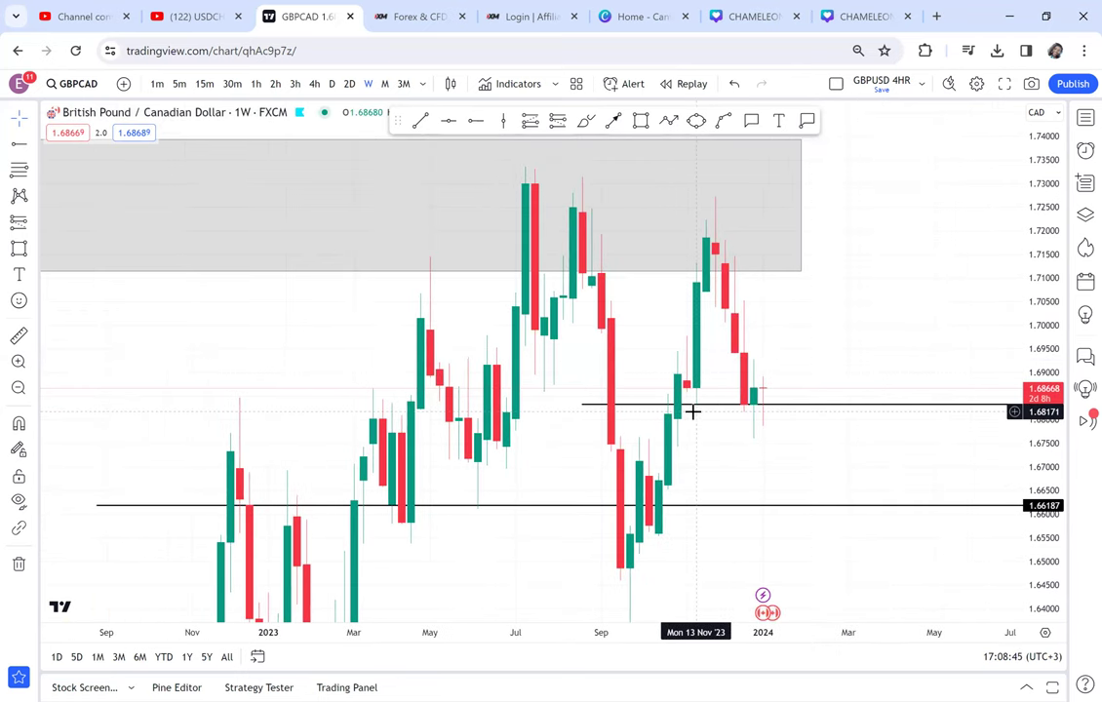
left_click_drag(744, 413, 747, 414)
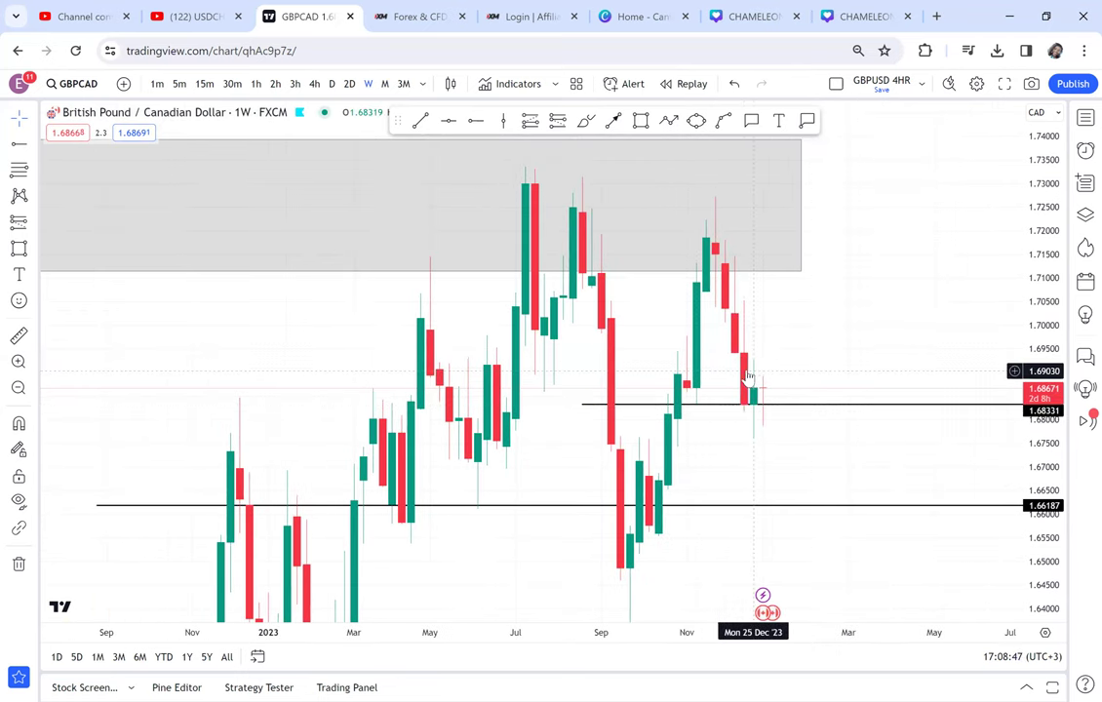
left_click(775, 413)
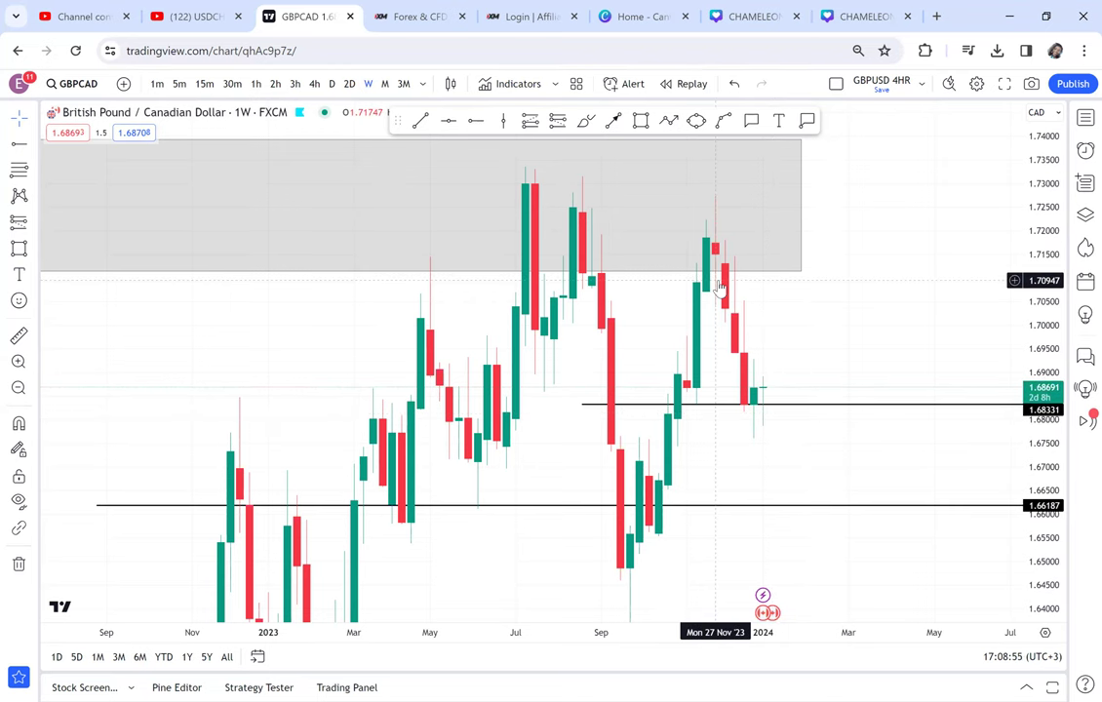
Switch the GBPCAD chart to the daily timeframe and remove all 6 drawings
left_click(330, 86)
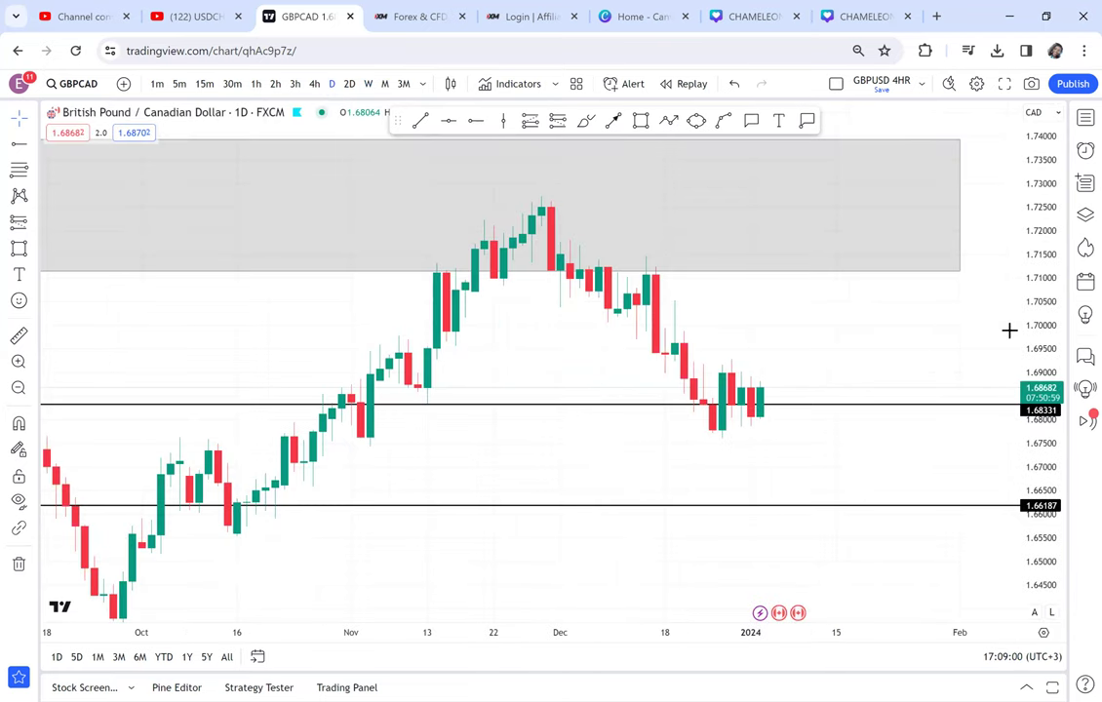
left_click(19, 564)
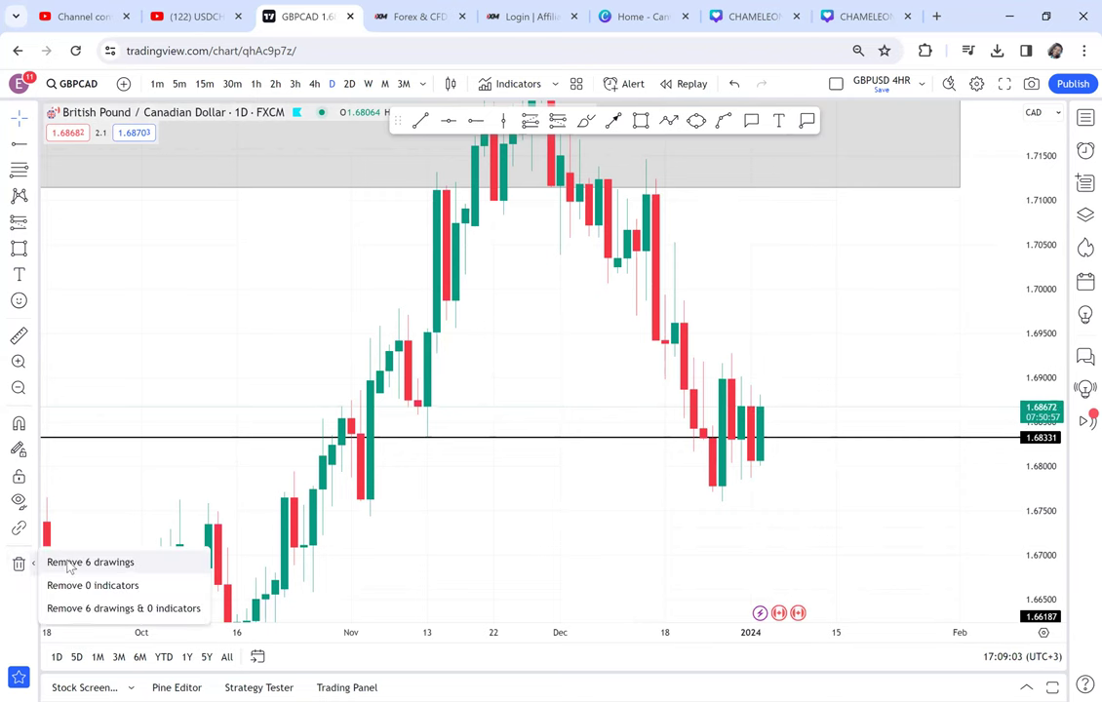
left_click(71, 565)
Draw a support rectangle from 27 October 2023 to 19 February 2024, between about 1.6762 and 1.6745
scroll(632, 505, "down", 3)
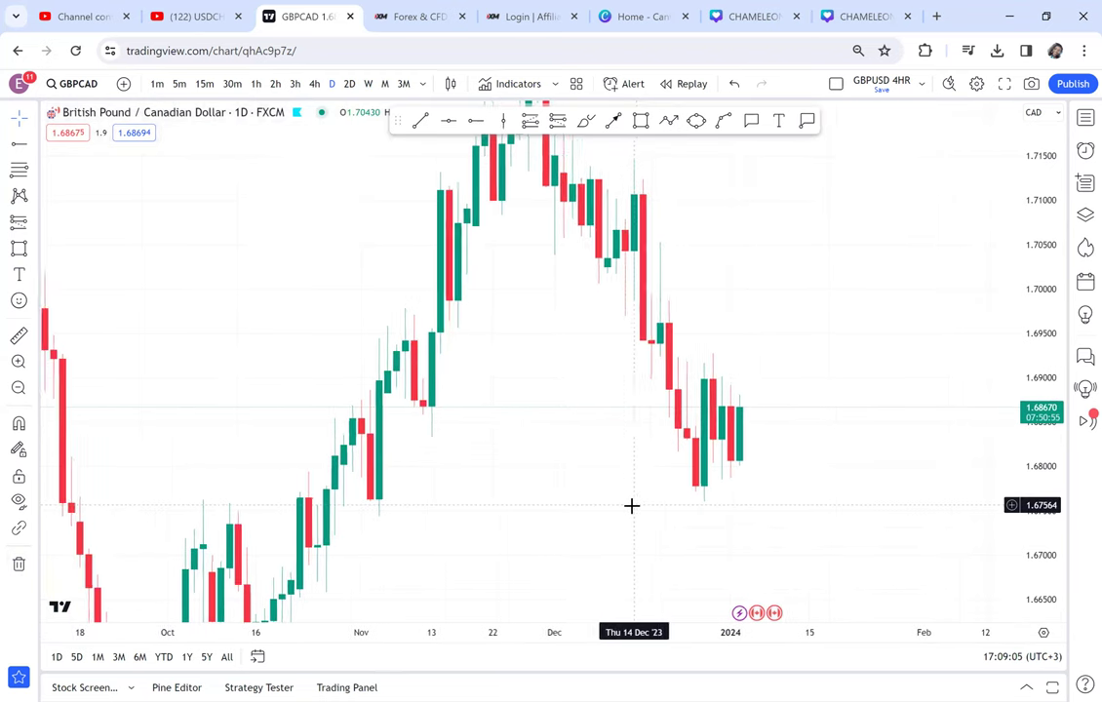
scroll(632, 506, "down", 2)
scroll(1037, 210, "down", 1)
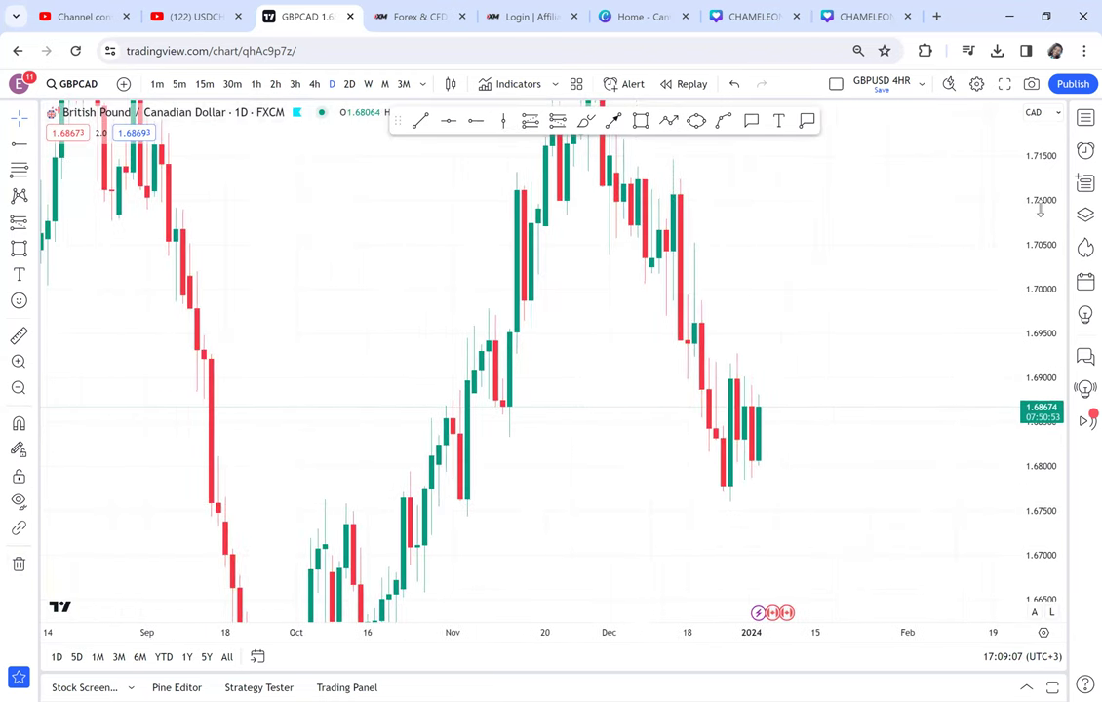
left_click_drag(1049, 398, 1050, 509)
scroll(774, 339, "right", 2)
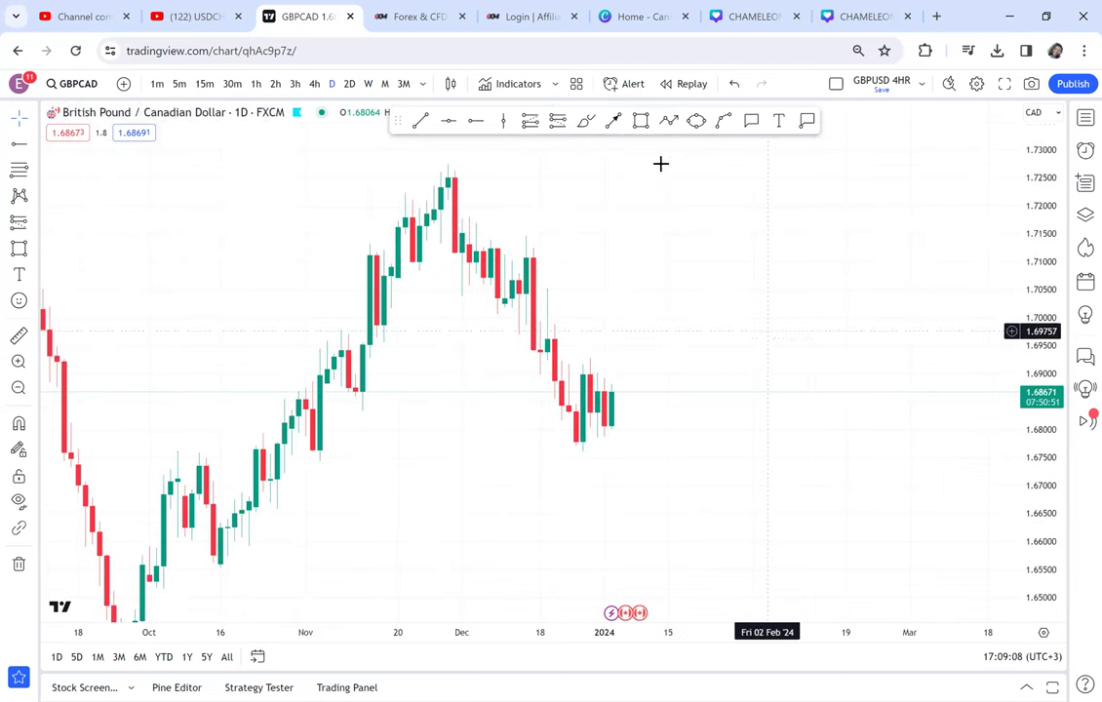
left_click(641, 120)
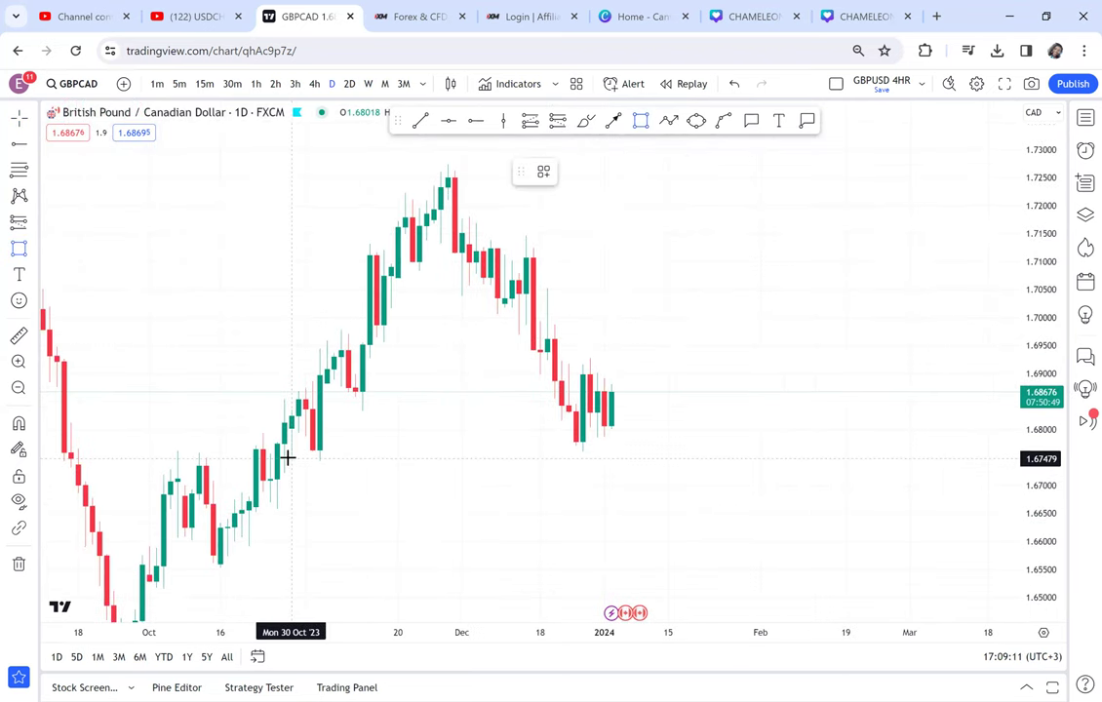
mouse_move(285, 451)
left_mouse_down()
mouse_move(802, 434)
mouse_move(843, 460)
left_mouse_up()
left_click(843, 461)
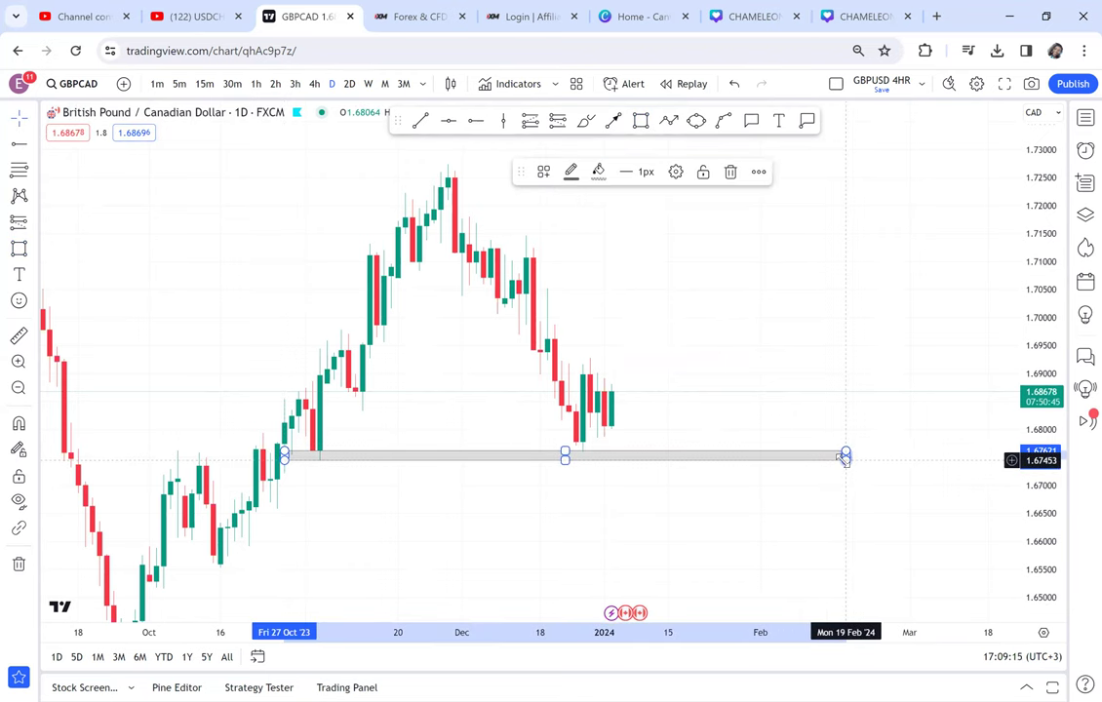
Mark the early November 2023 low on the grey support rectangle with a small ellipse
left_click_drag(785, 336, 838, 370)
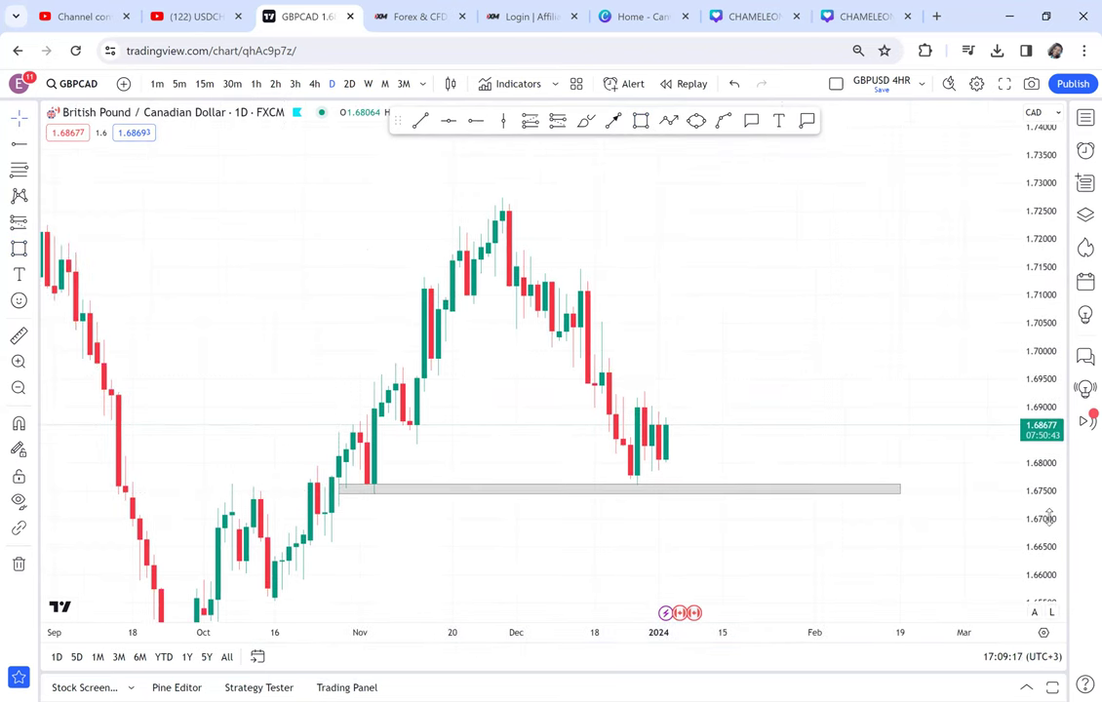
left_click_drag(1047, 511, 1046, 458)
left_click_drag(860, 463, 796, 418)
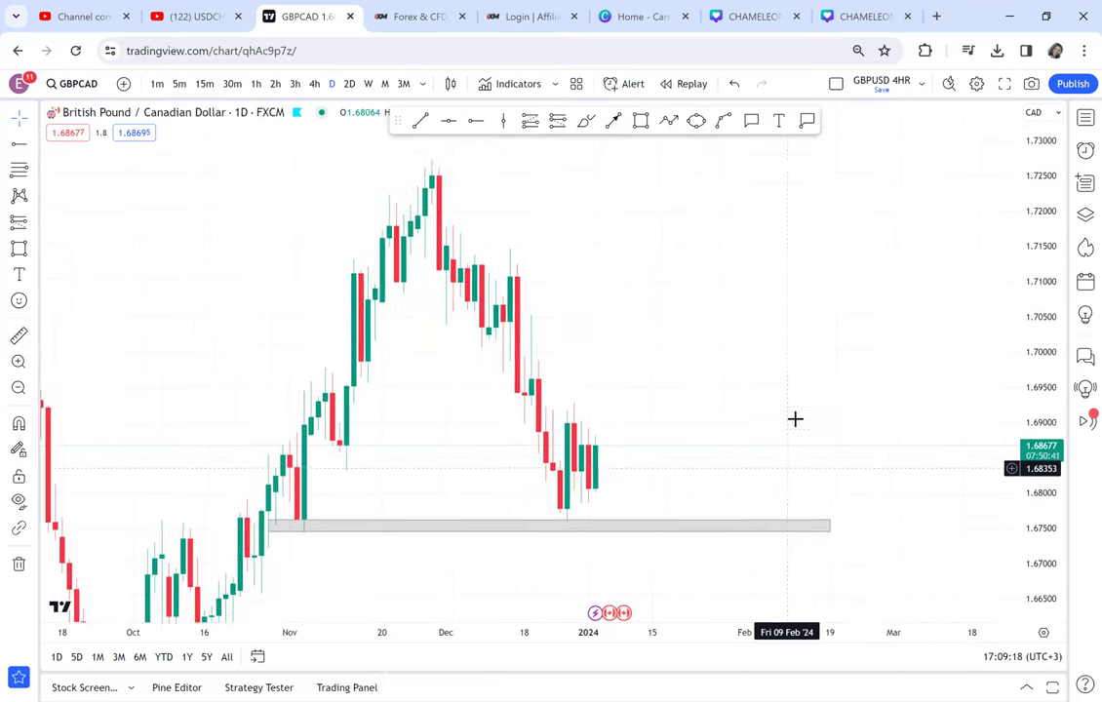
left_click(696, 121)
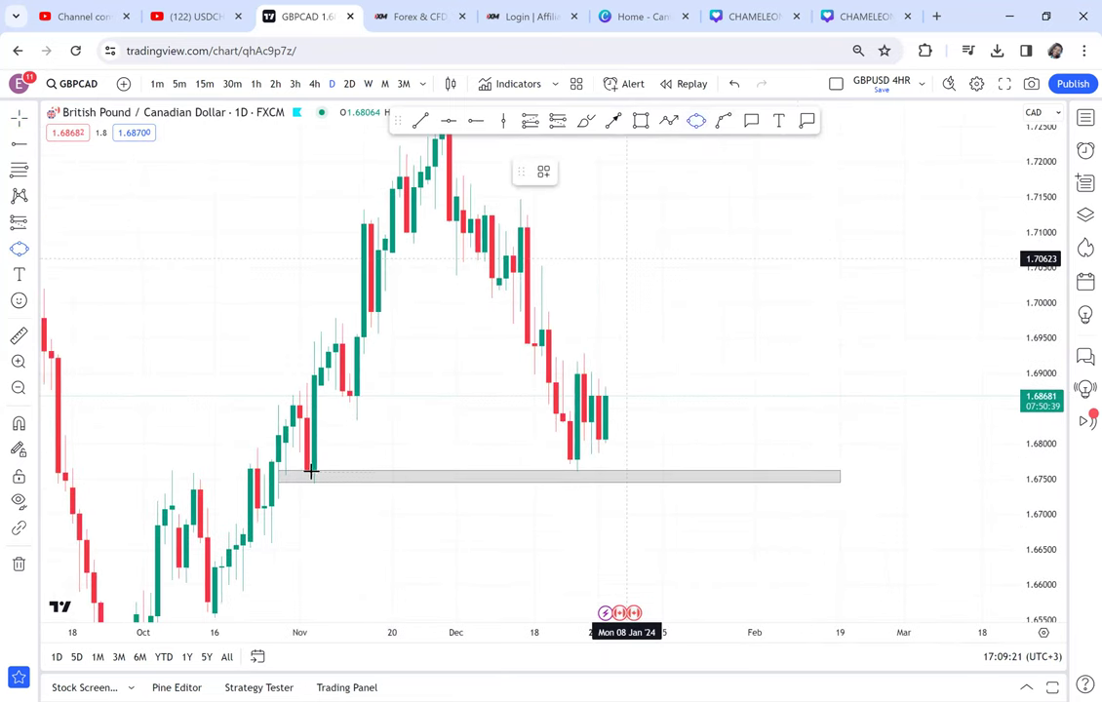
left_click(285, 477)
left_click(329, 467)
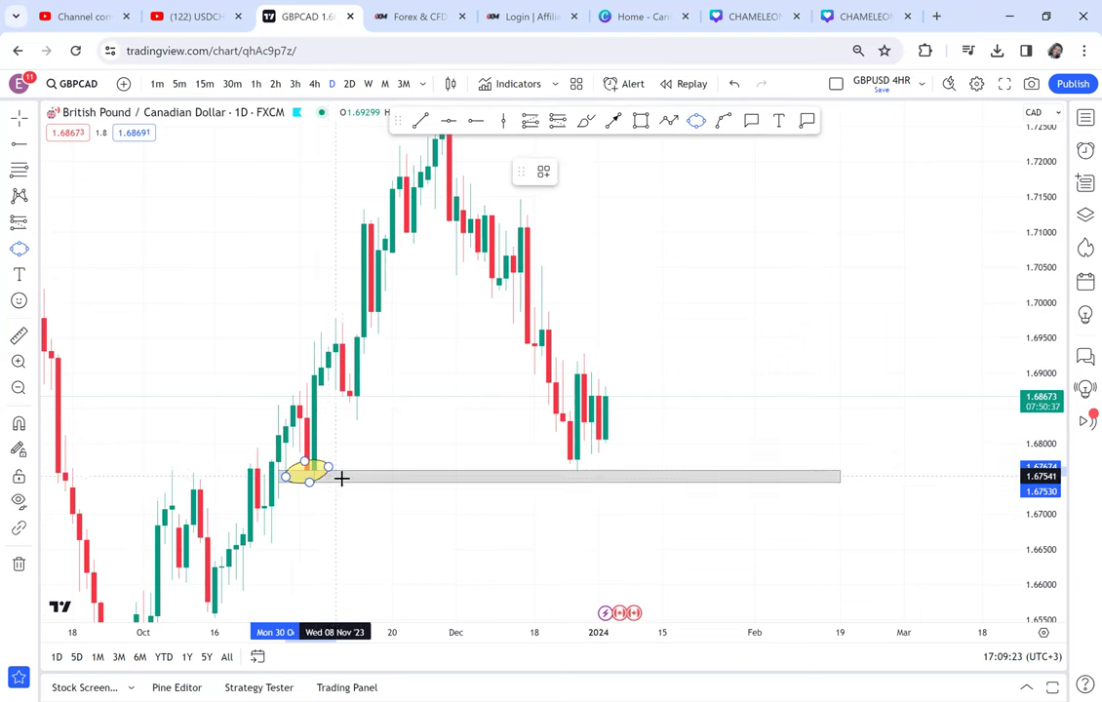
left_click(342, 475)
Mark the late December 2023 low on the grey support rectangle with a second ellipse
left_click(697, 121)
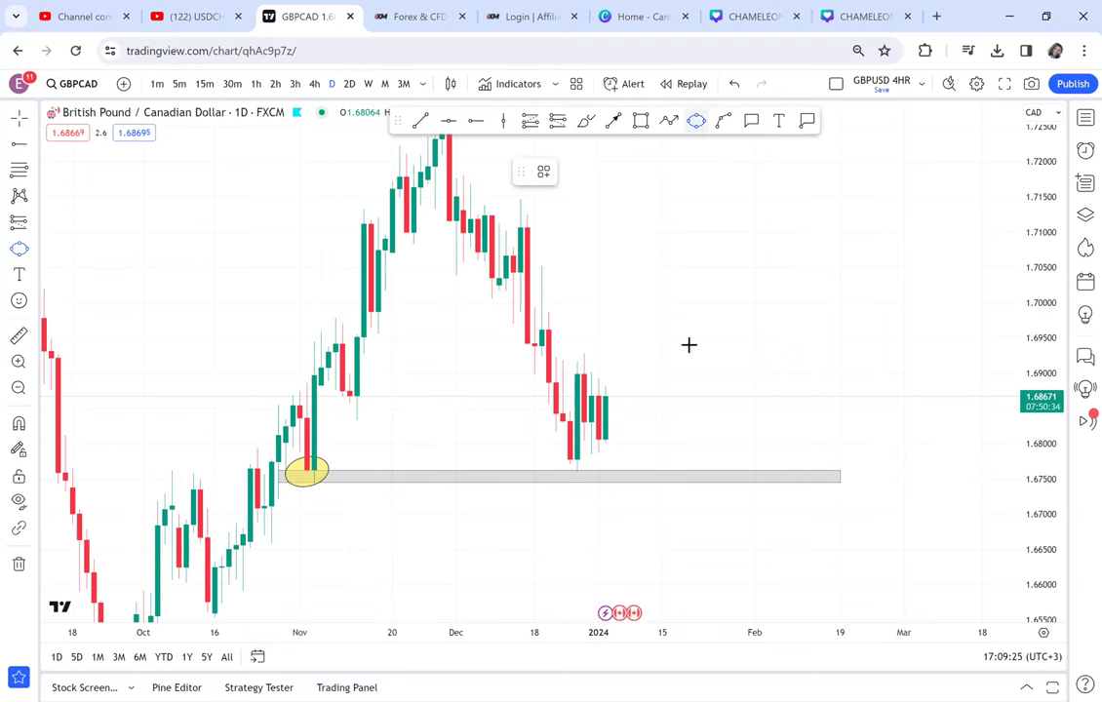
left_click(591, 466)
left_click(608, 482)
Draw horizontal lines at 1.7273 on the November peak and at 1.7013, the midpoint of the measured range down to the rectangle's lower edge
left_click_drag(739, 371, 772, 432)
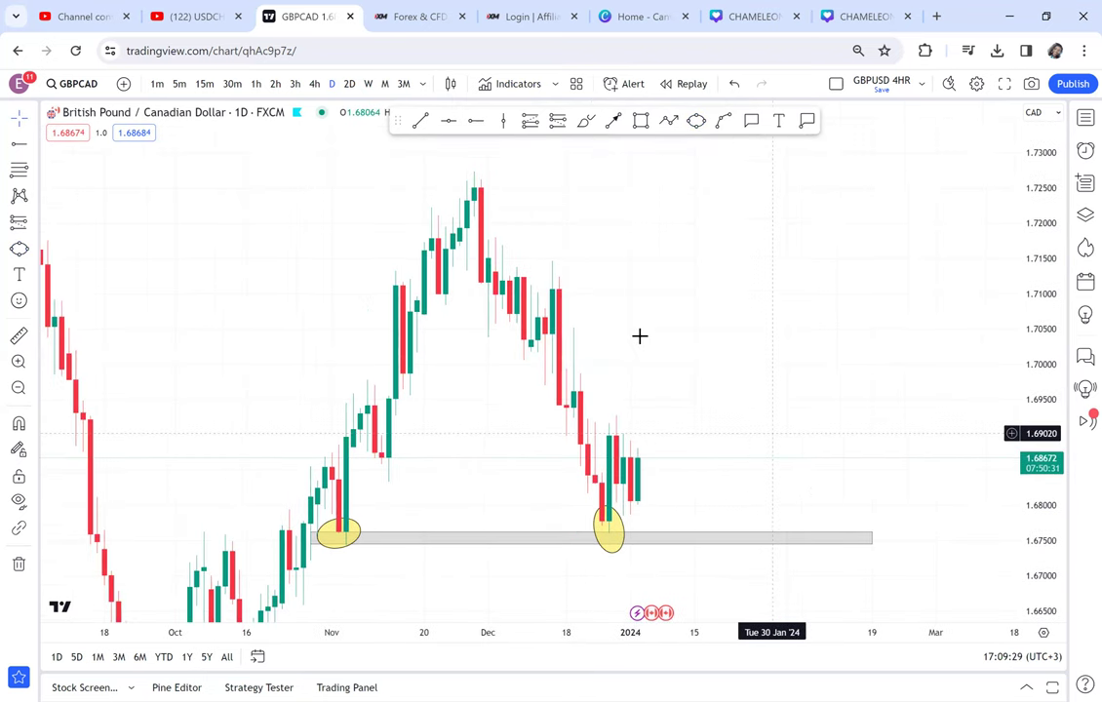
left_click(387, 171)
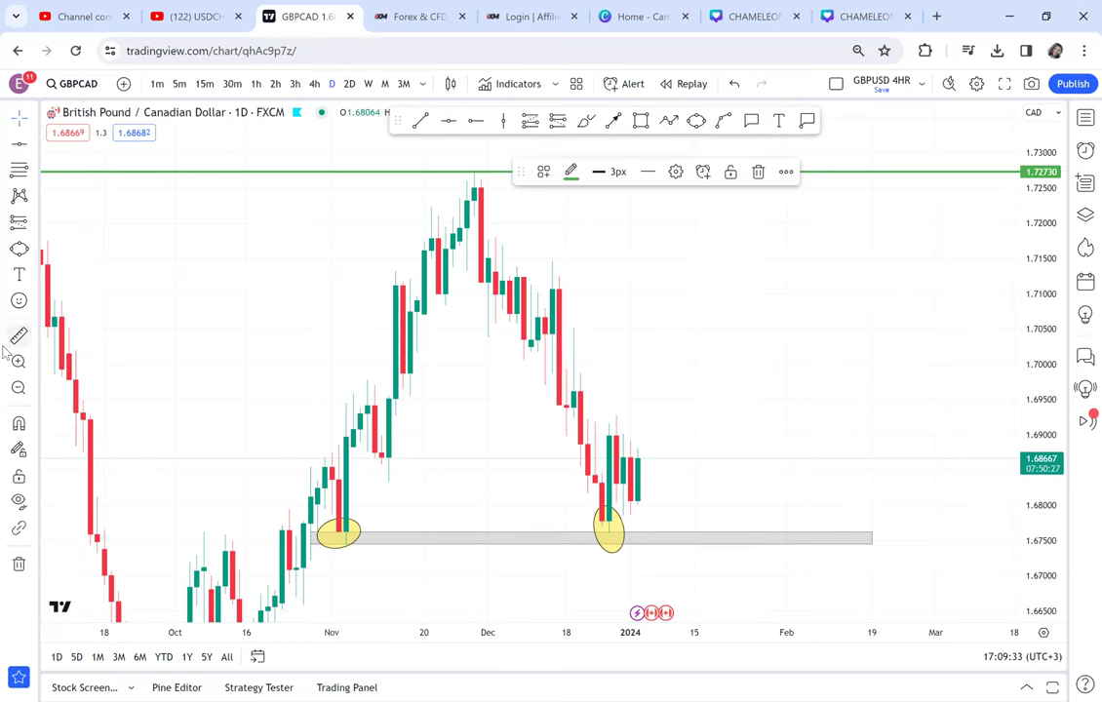
left_click(325, 539, "shift")
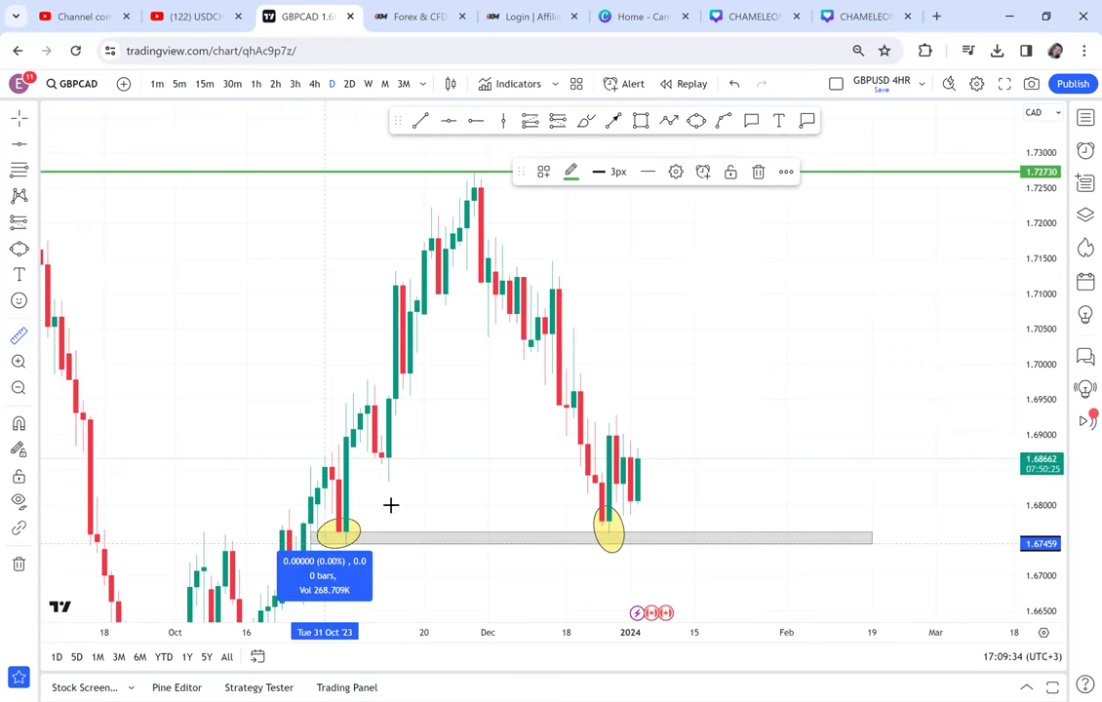
left_click(830, 170)
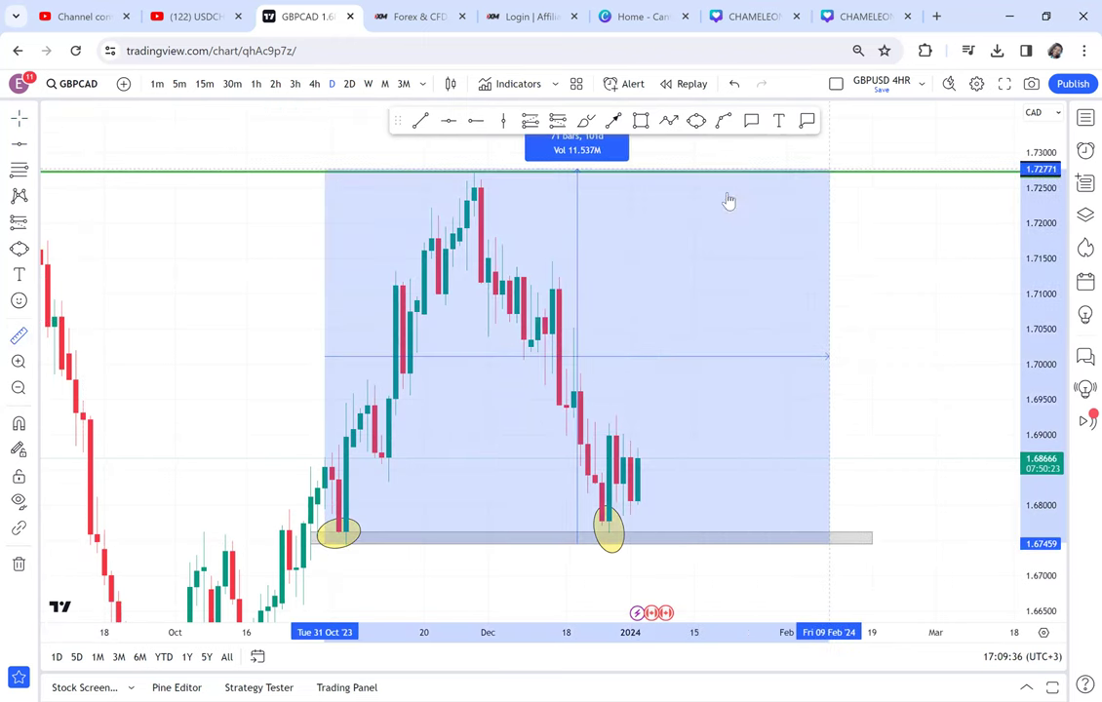
left_click(449, 120)
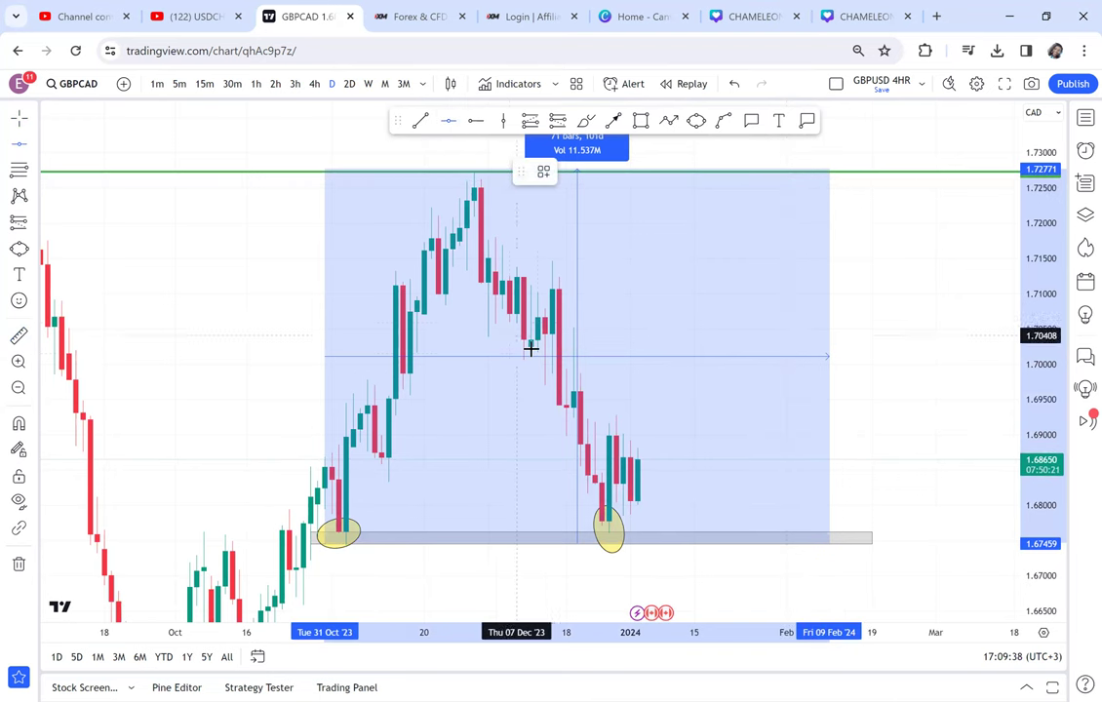
left_click(546, 356)
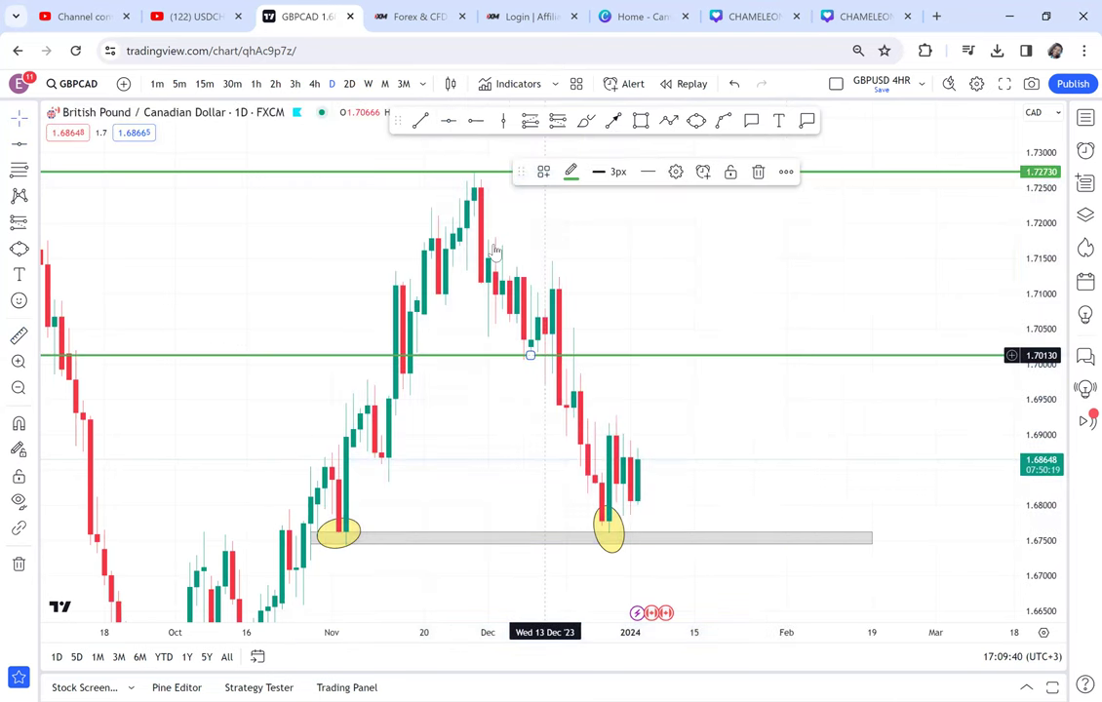
Recolour the horizontal line at the November peak red
left_click(425, 173)
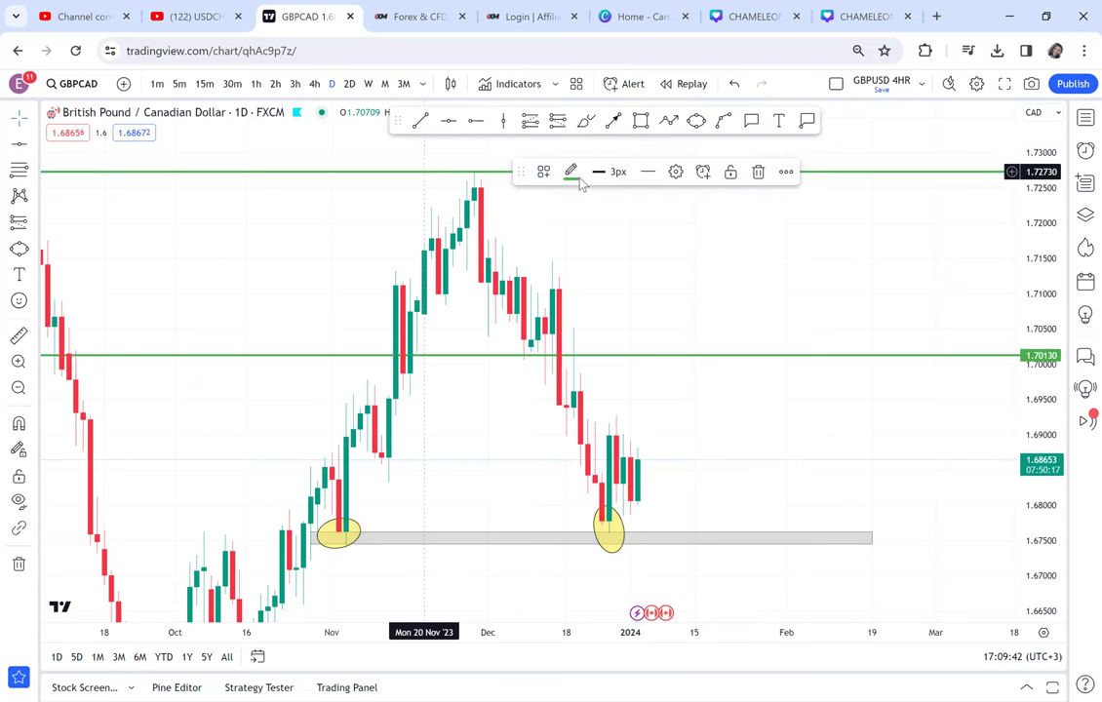
left_click(572, 171)
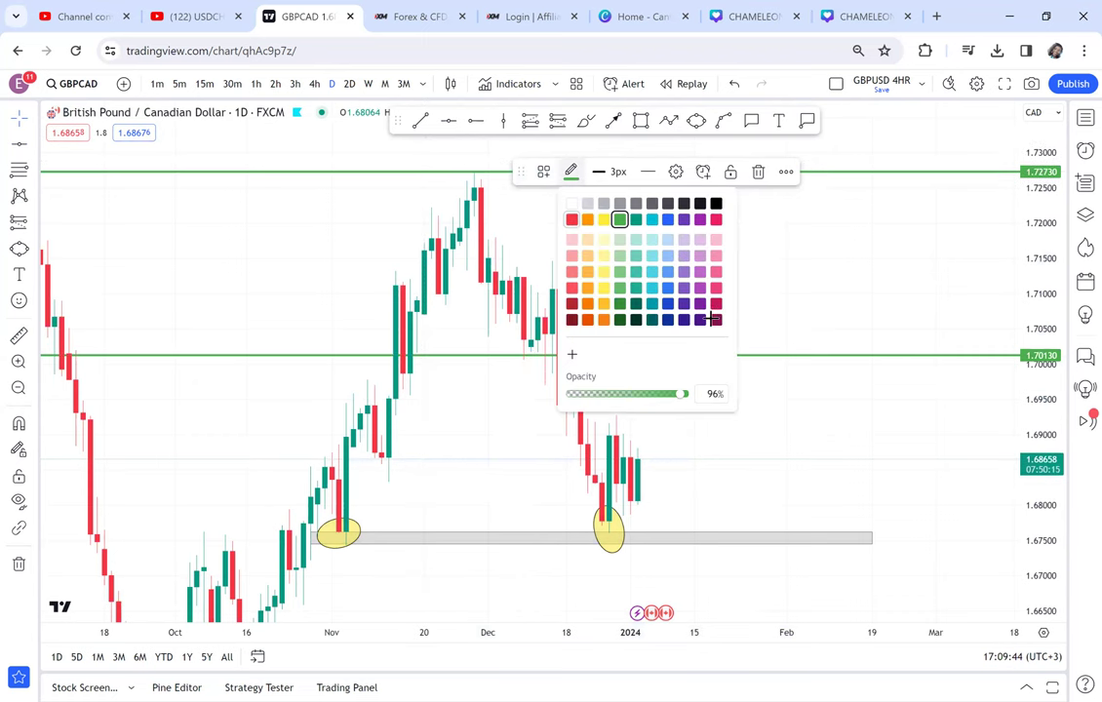
left_click(572, 219)
left_click_drag(693, 283, 644, 248)
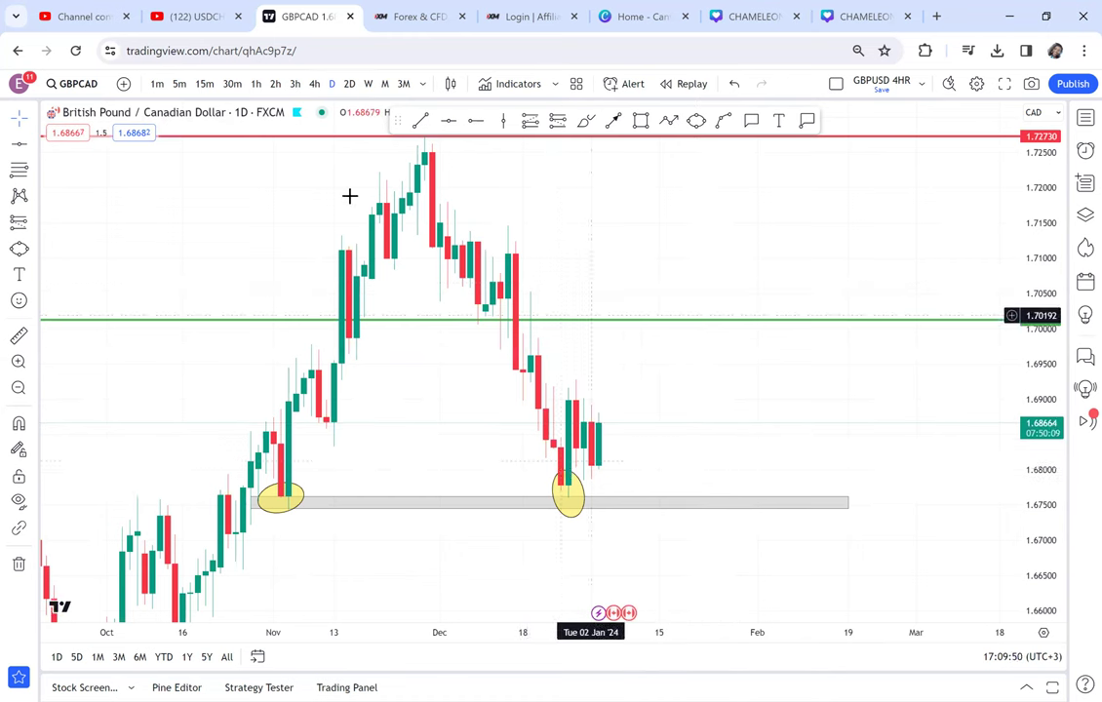
On the 4-hour timeframe, draw a rectangle around the late December consolidation, from 1.69280 down to 1.67607 and extending to mid-January 2024
left_click(321, 87)
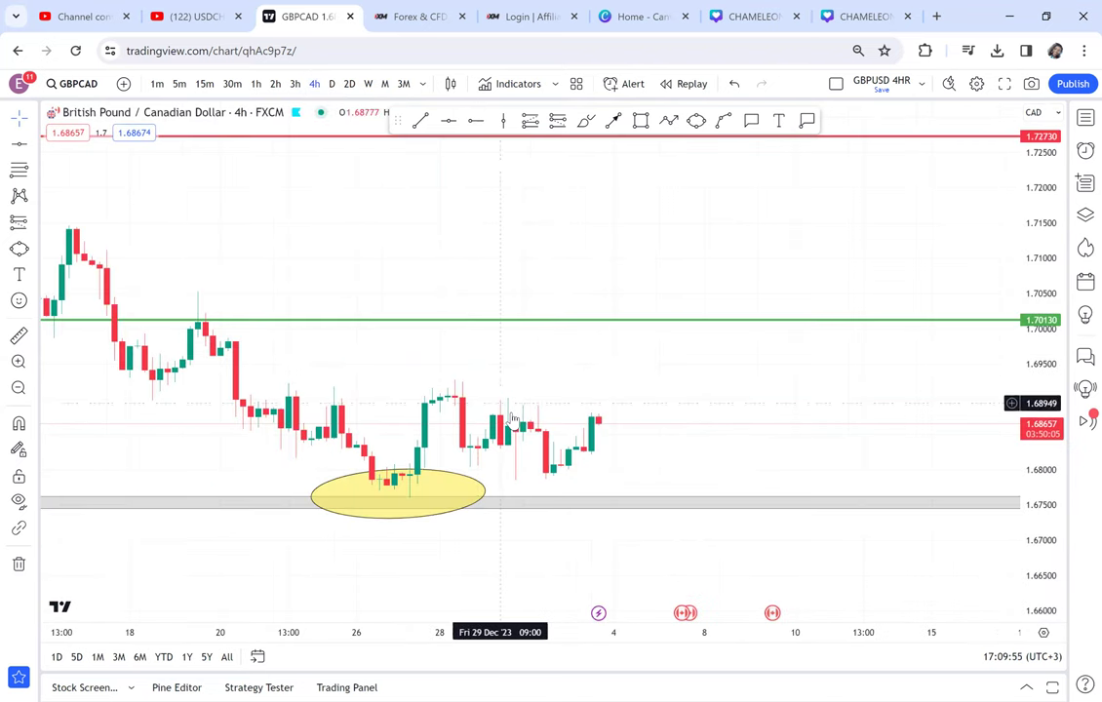
scroll(503, 410, "up", 3)
scroll(514, 419, "down", 2)
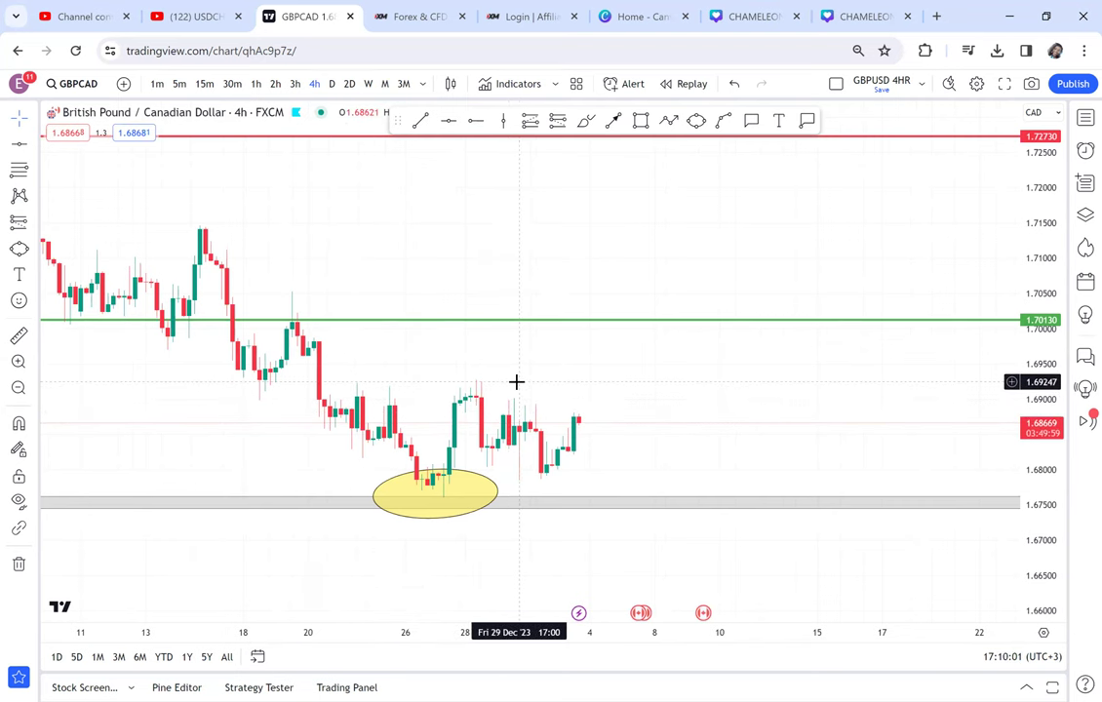
scroll(517, 382, "down", 2)
scroll(777, 401, "down", 2)
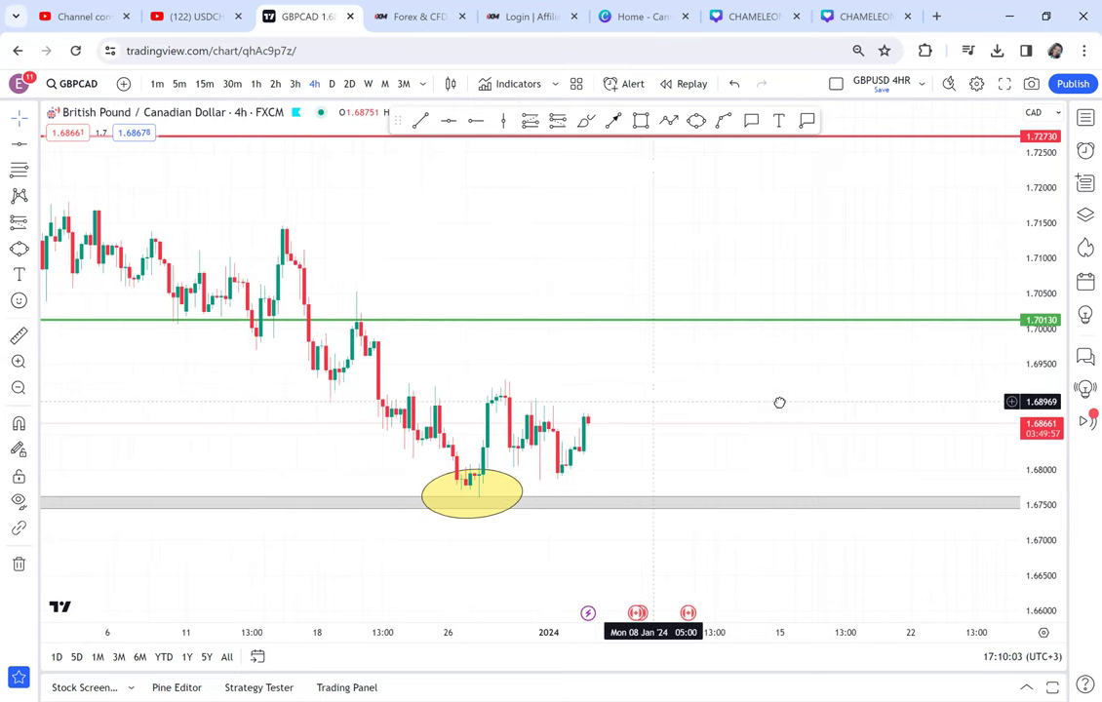
scroll(780, 401, "down", 2)
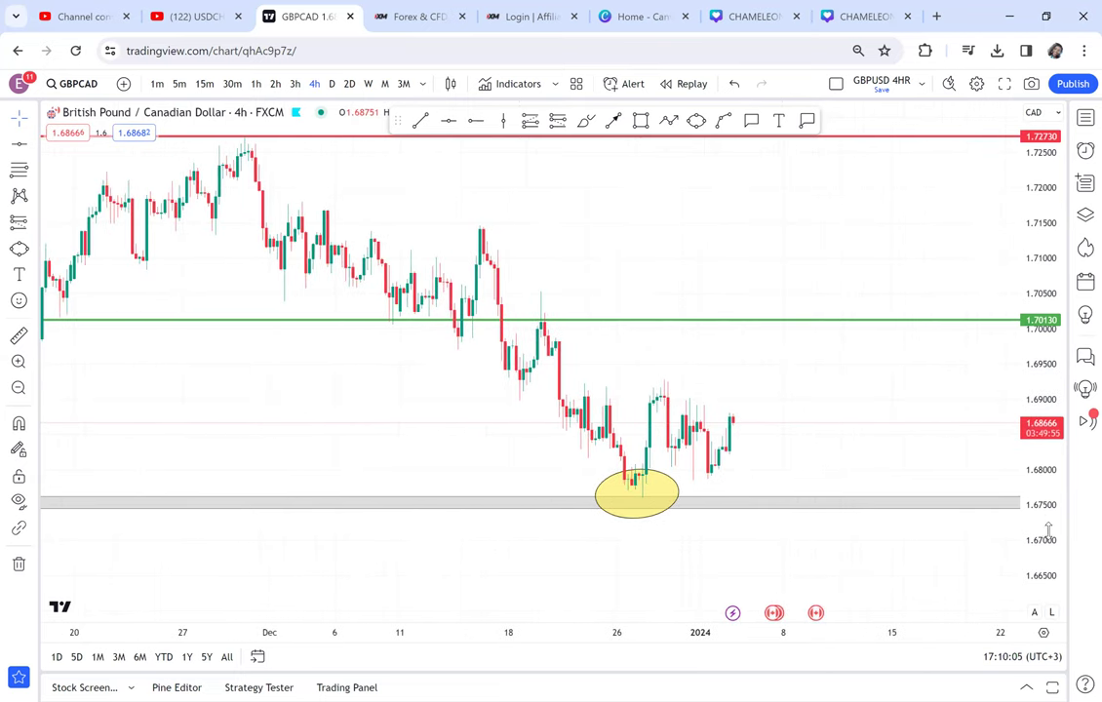
left_click_drag(1045, 534, 970, 356)
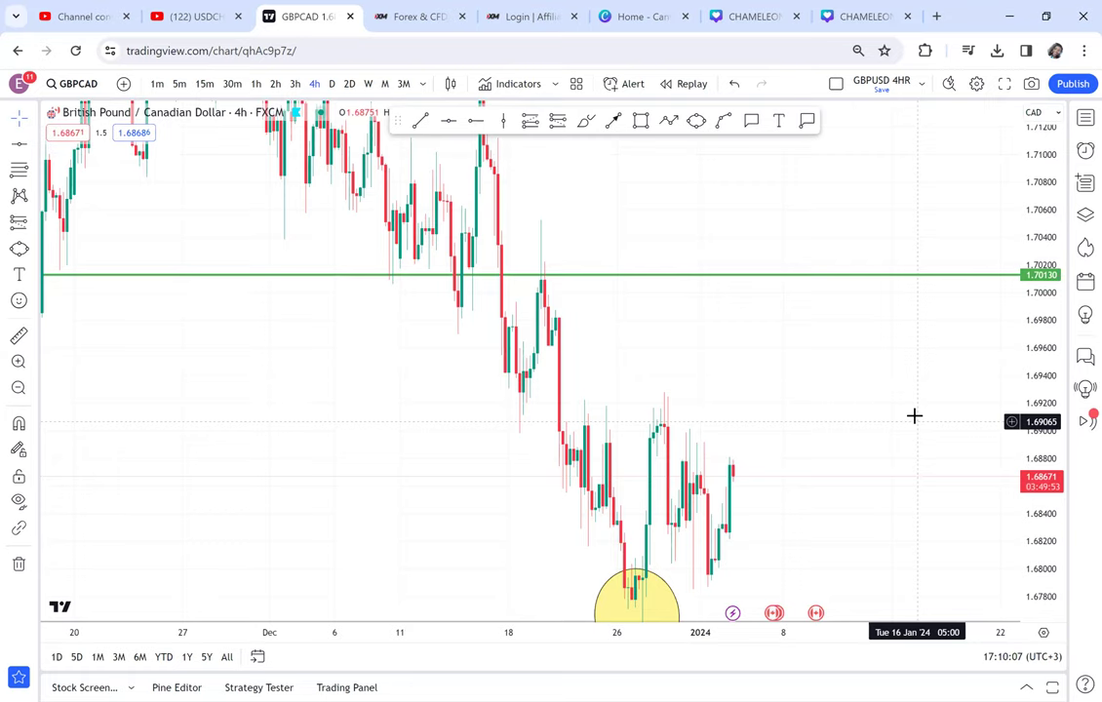
left_click_drag(909, 405, 844, 308)
scroll(844, 308, "down", 1)
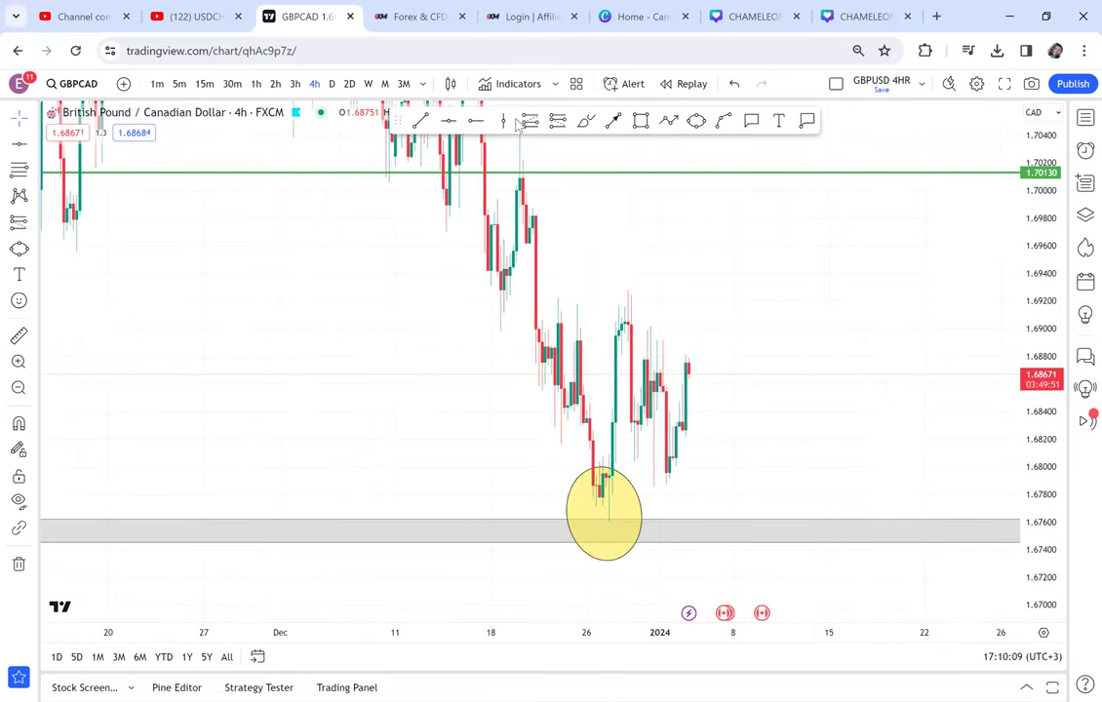
left_click(641, 120)
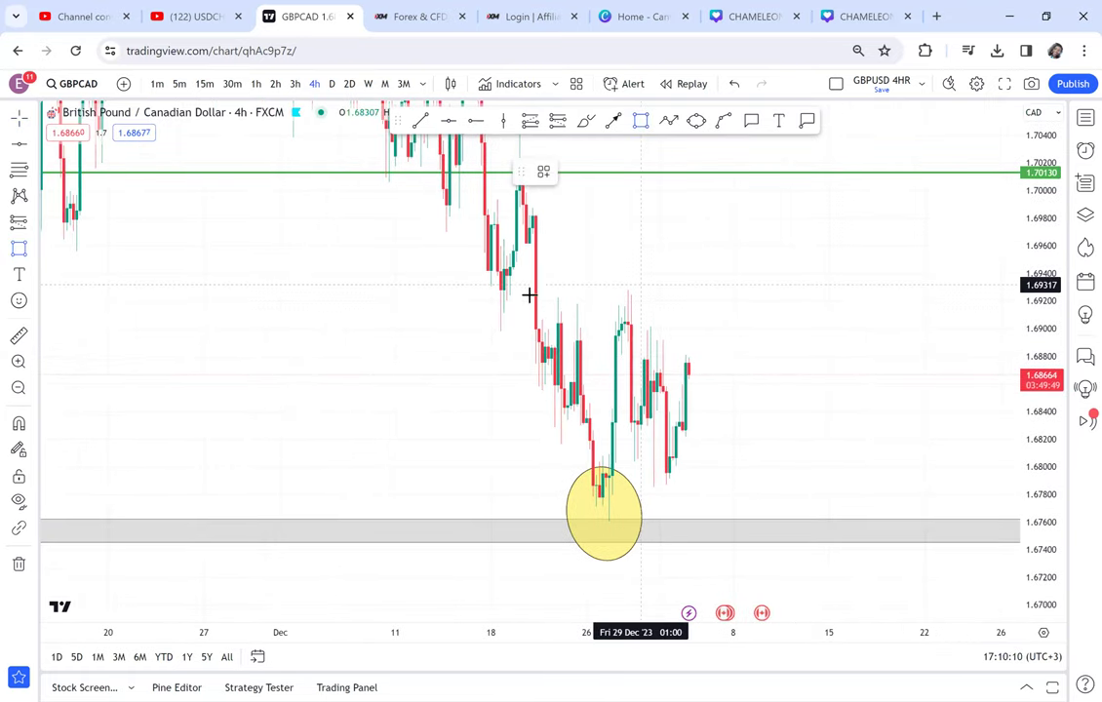
left_click(523, 290)
left_click(596, 326)
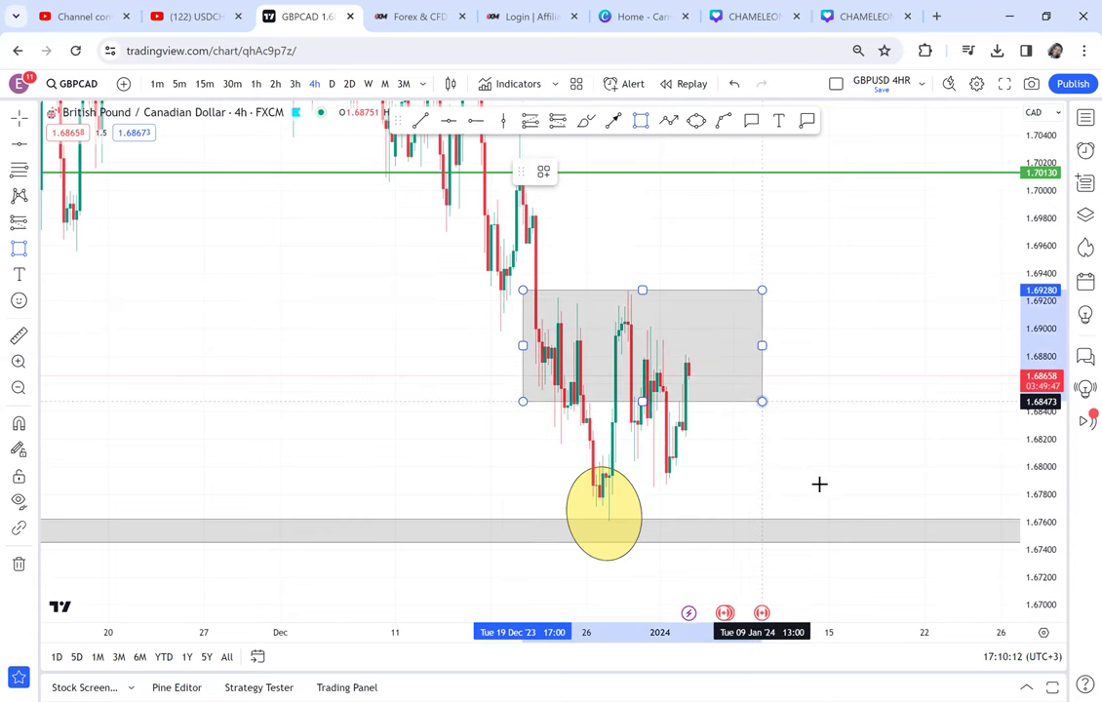
left_click(835, 521)
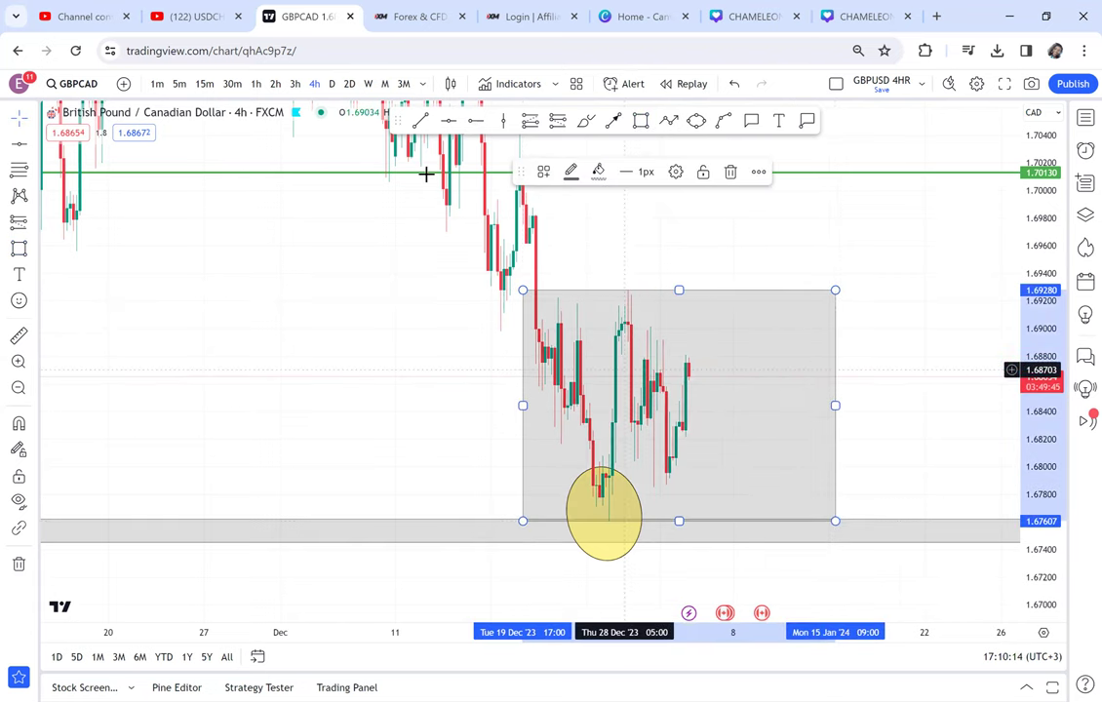
On the daily timeframe, draw a zigzag upward path from the consolidation rectangle's upper edge through the 1.7013 and 1.7273 lines to about 1.7431
left_click(334, 84)
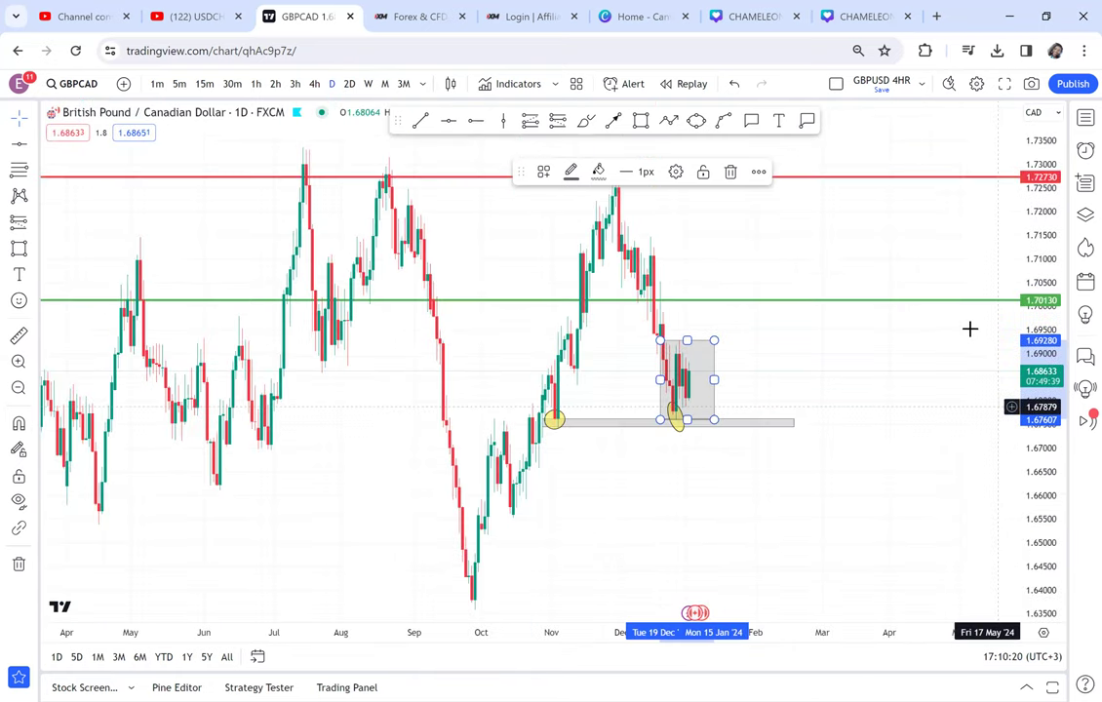
scroll(870, 381, "up", 4)
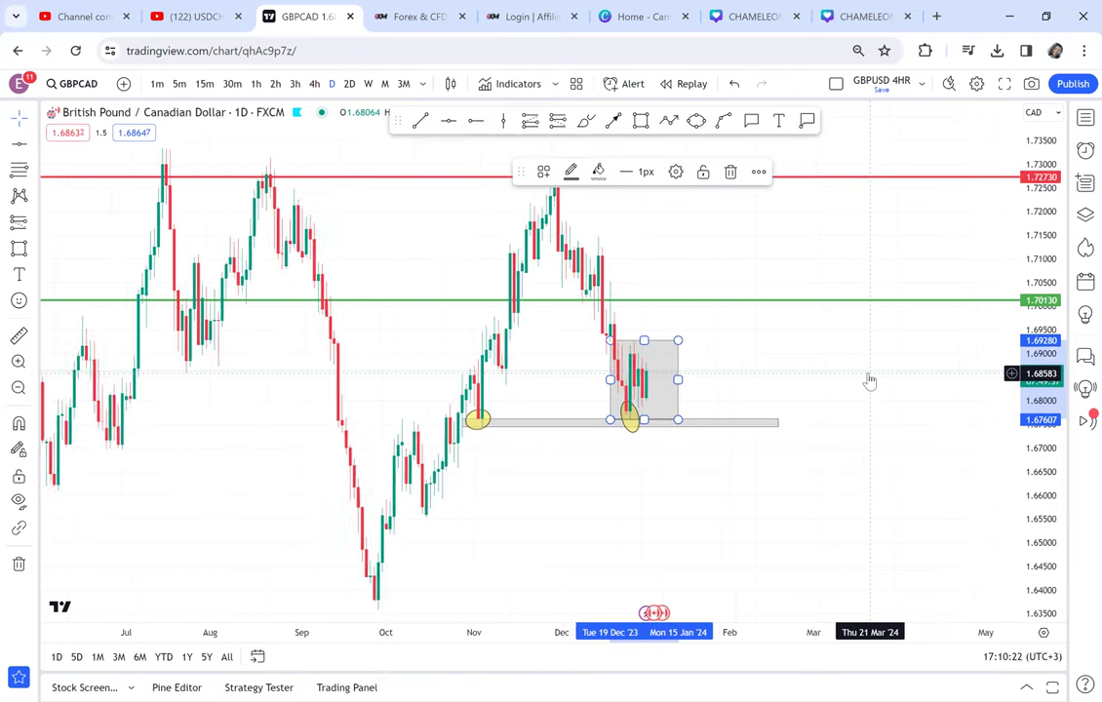
mouse_move(895, 396)
left_mouse_down()
mouse_move(899, 433)
mouse_move(802, 443)
mouse_move(763, 378)
left_mouse_up()
scroll(899, 433, "up", 1)
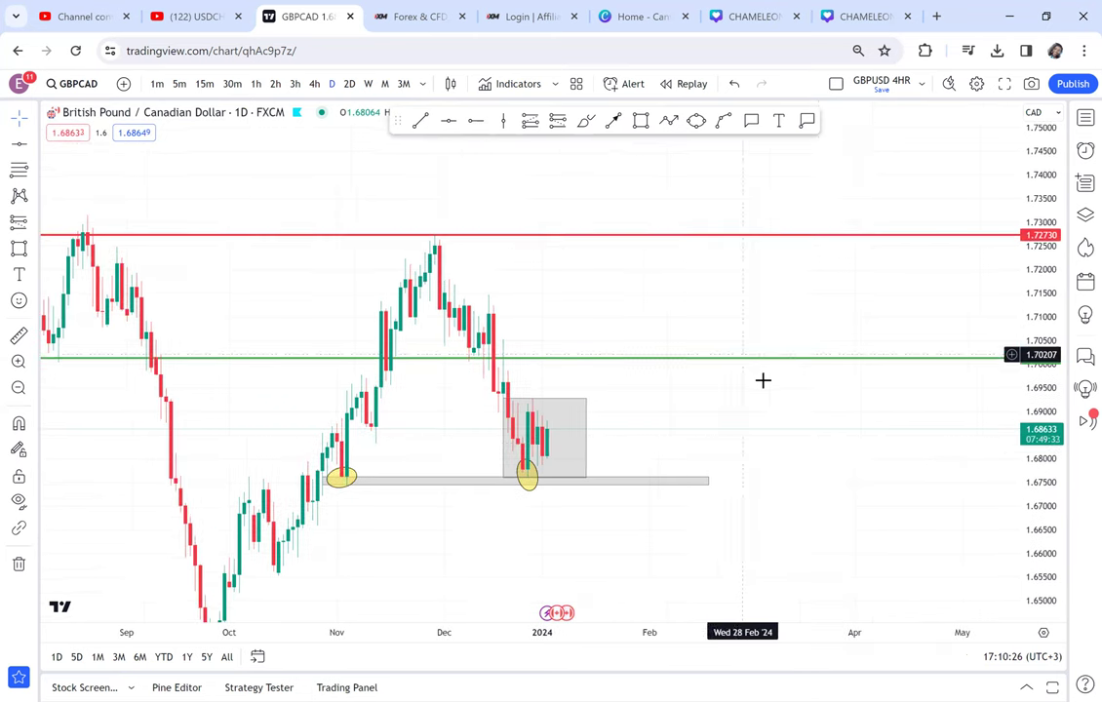
left_click(670, 121)
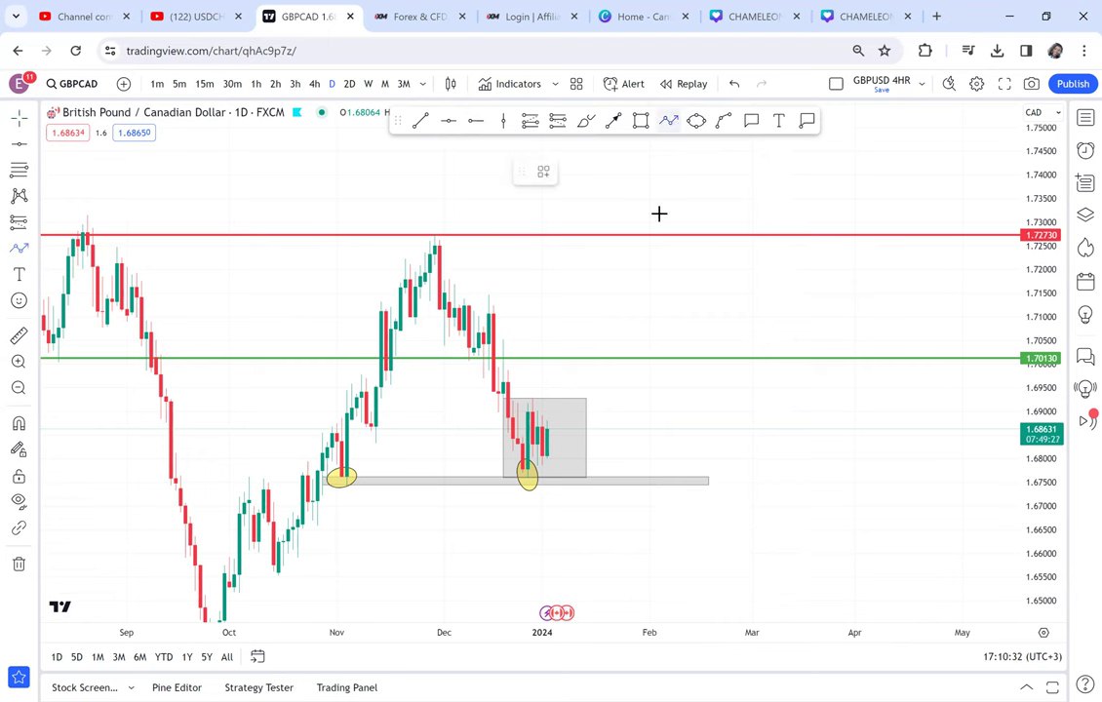
left_click(557, 400)
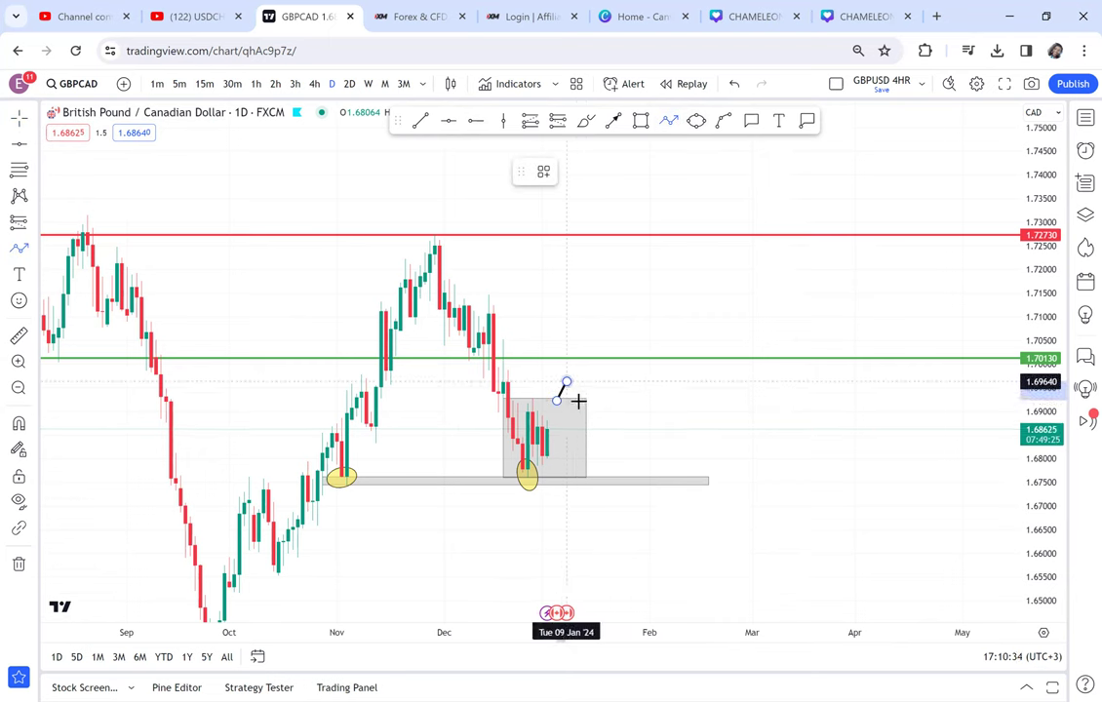
left_click(581, 399)
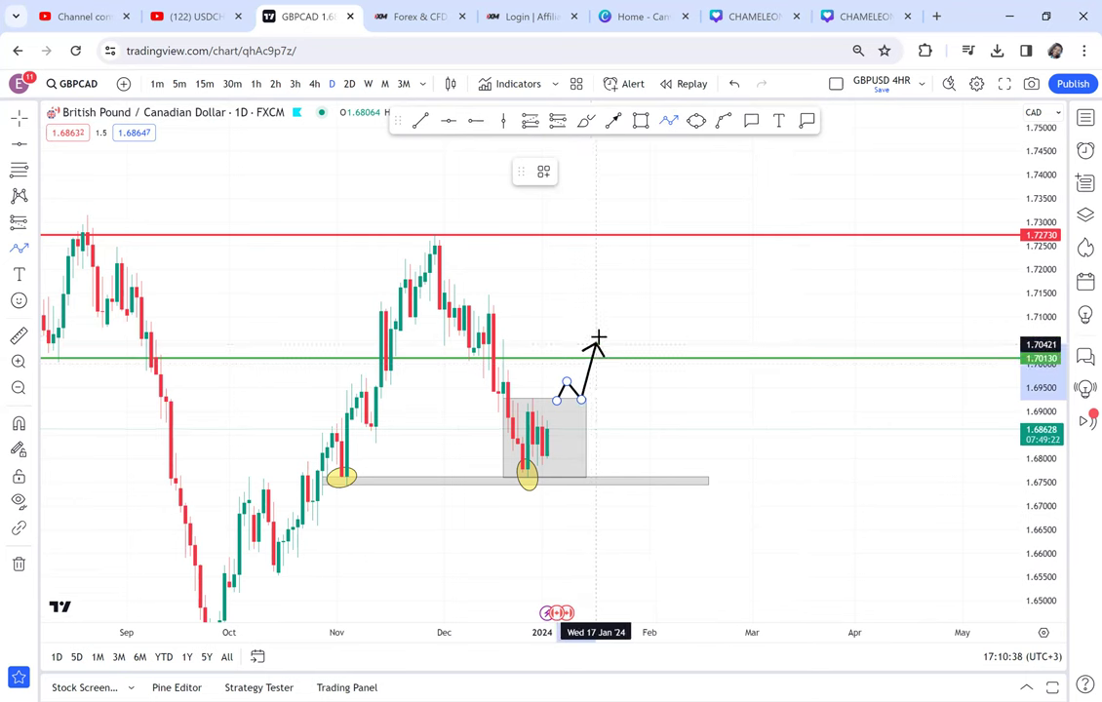
left_click(601, 334)
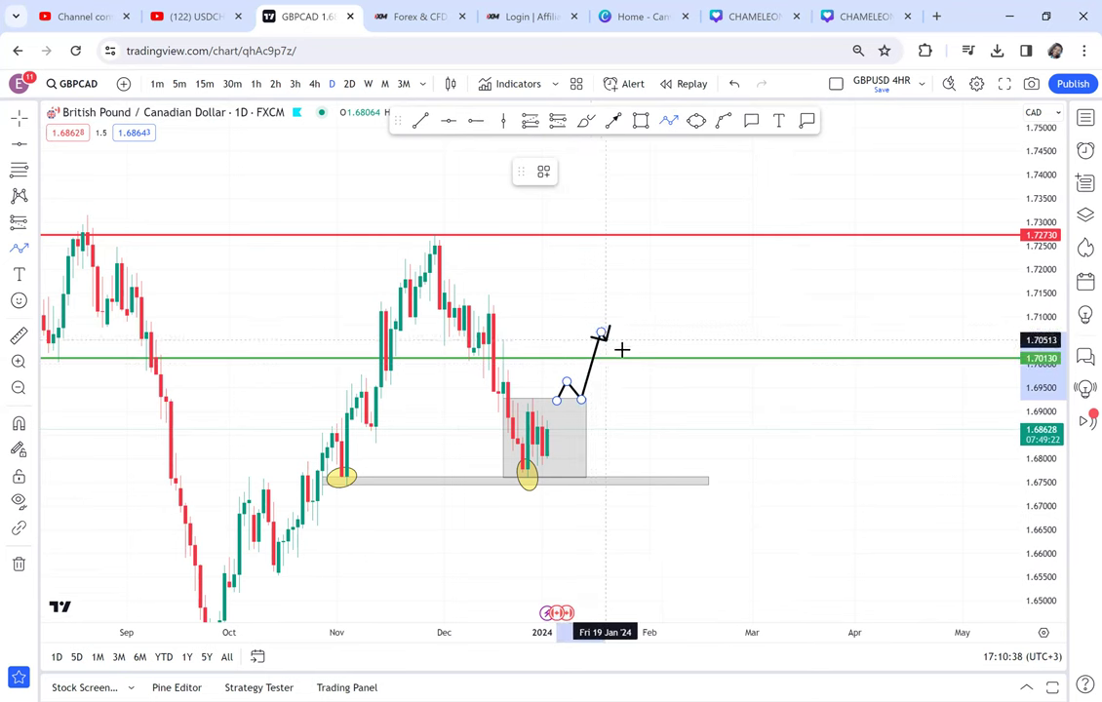
left_click(650, 223)
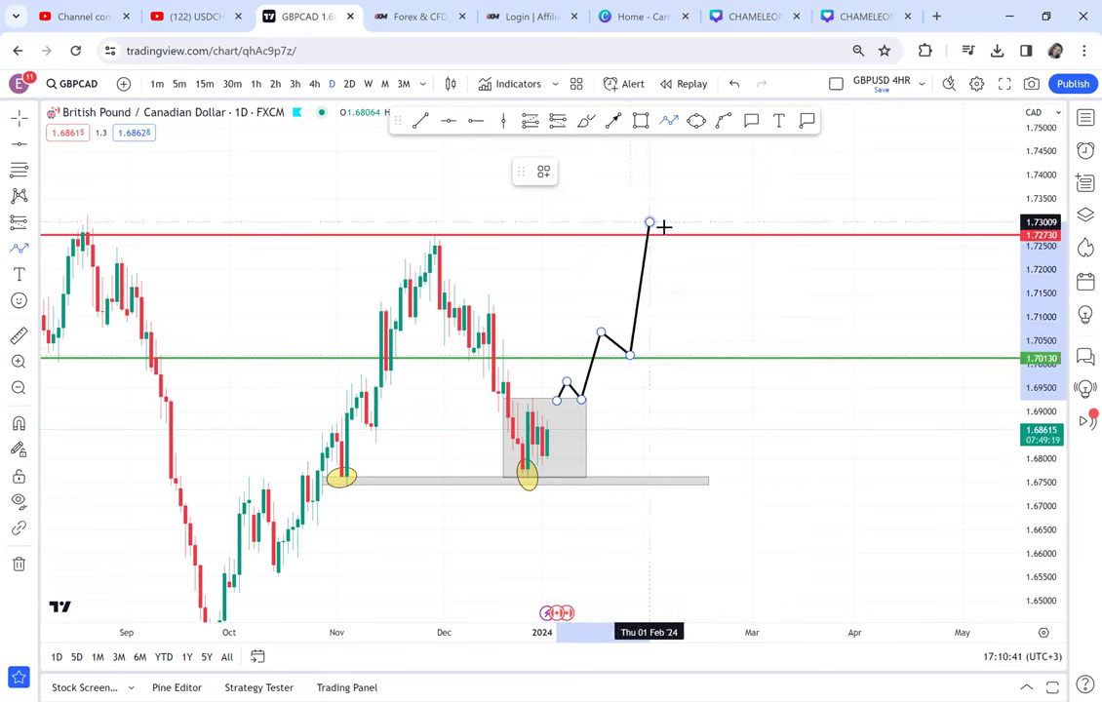
double_click(684, 161)
double_click(684, 162)
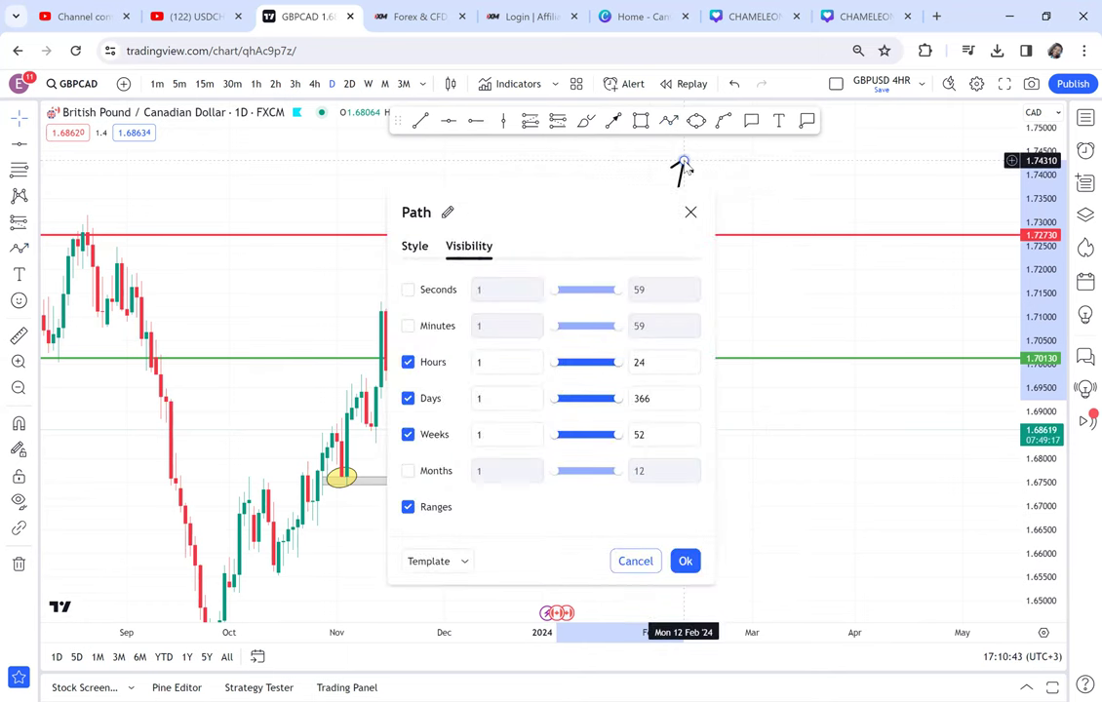
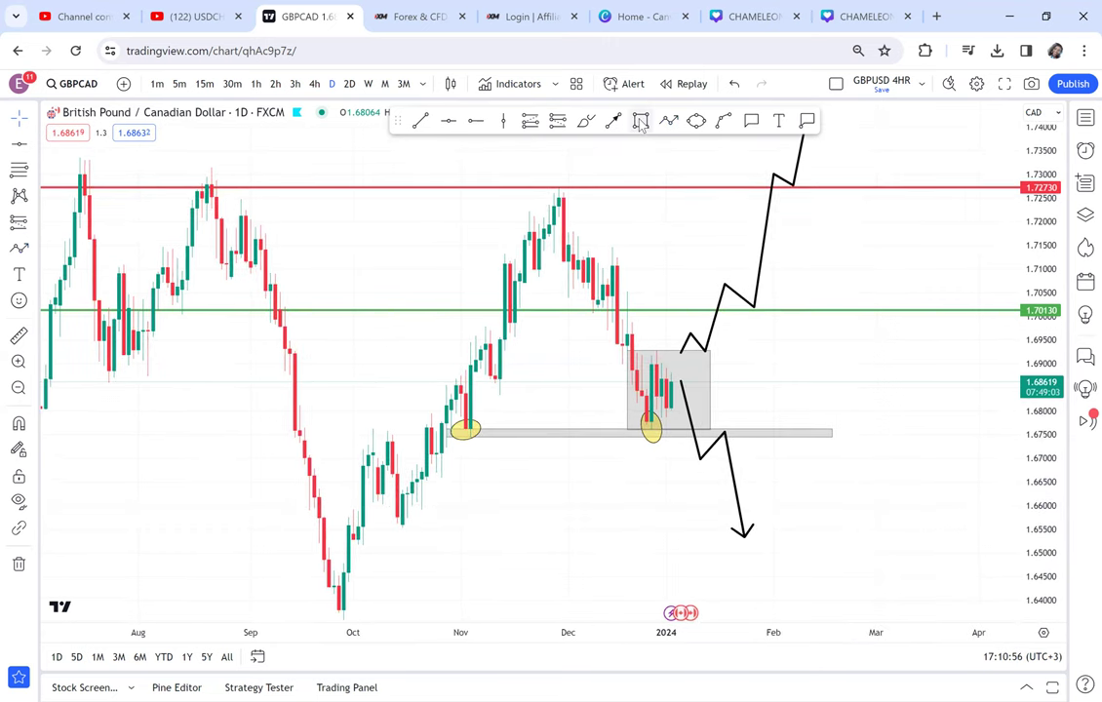
Draw a narrow rectangle across early December 2023, from the peak line at about 1.7278 down to the support rectangle's lower edge at about 1.6742
left_click(569, 185)
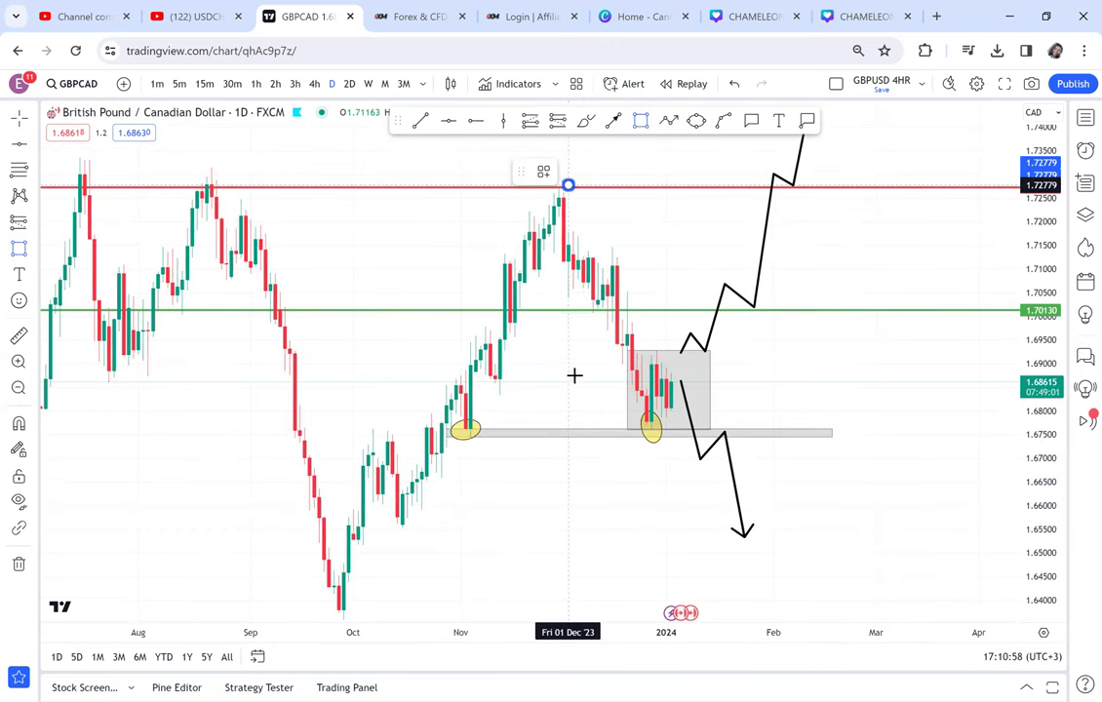
left_click(603, 432)
left_click_drag(603, 431, 608, 438)
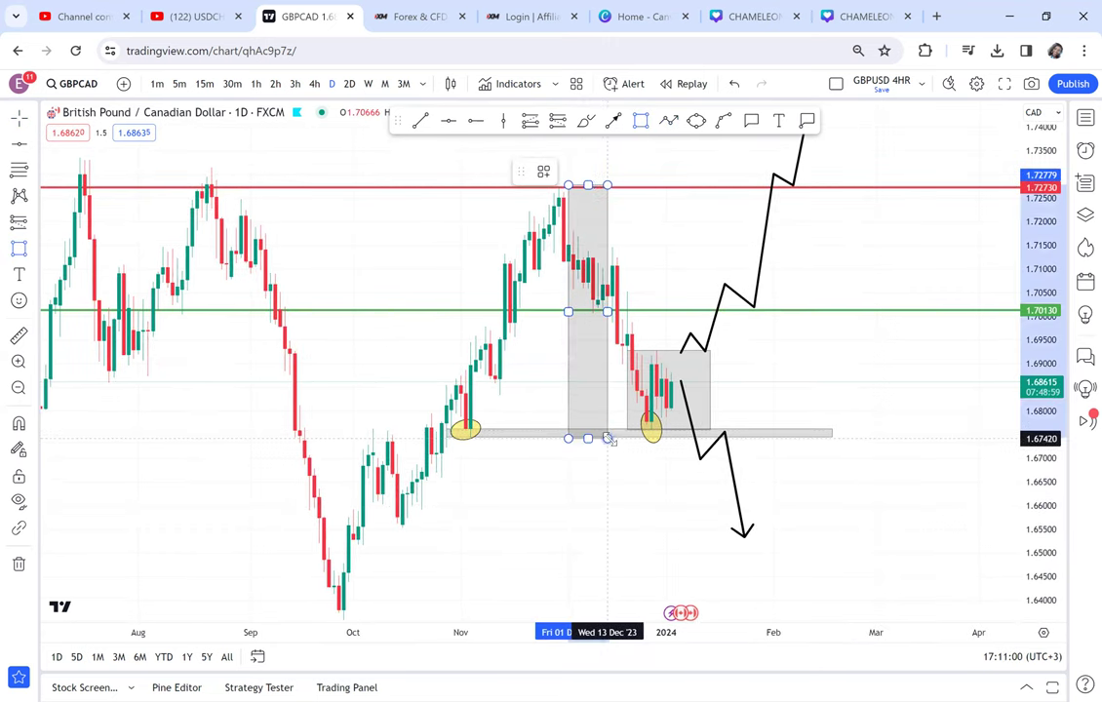
left_click(633, 476)
Move the narrow rectangle straight down so that its upper edge meets the support rectangle's lower edge
left_click_drag(554, 314, 500, 242)
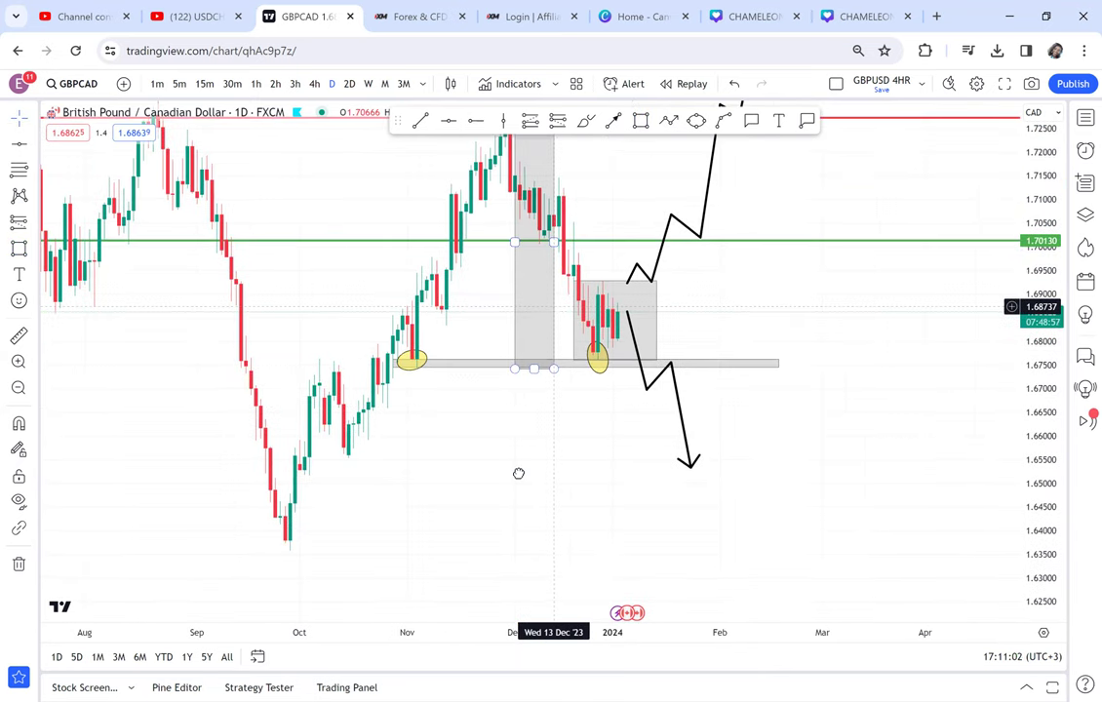
left_click_drag(526, 529, 531, 559)
left_click_drag(628, 445, 655, 347)
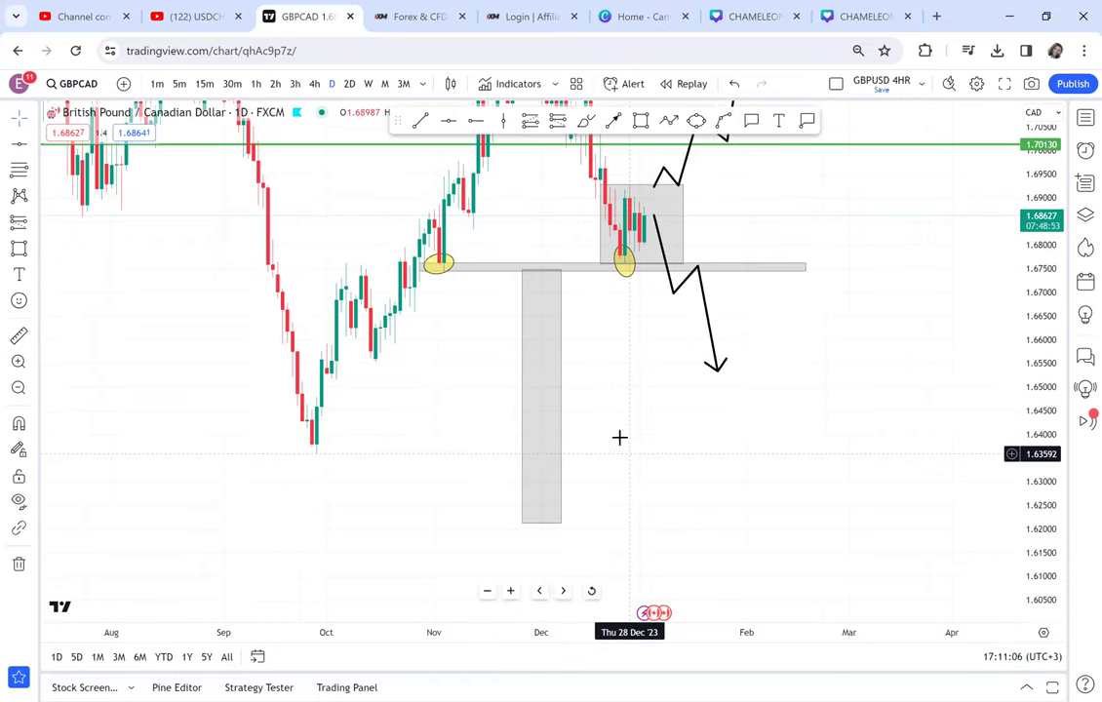
left_click_drag(627, 456, 619, 440)
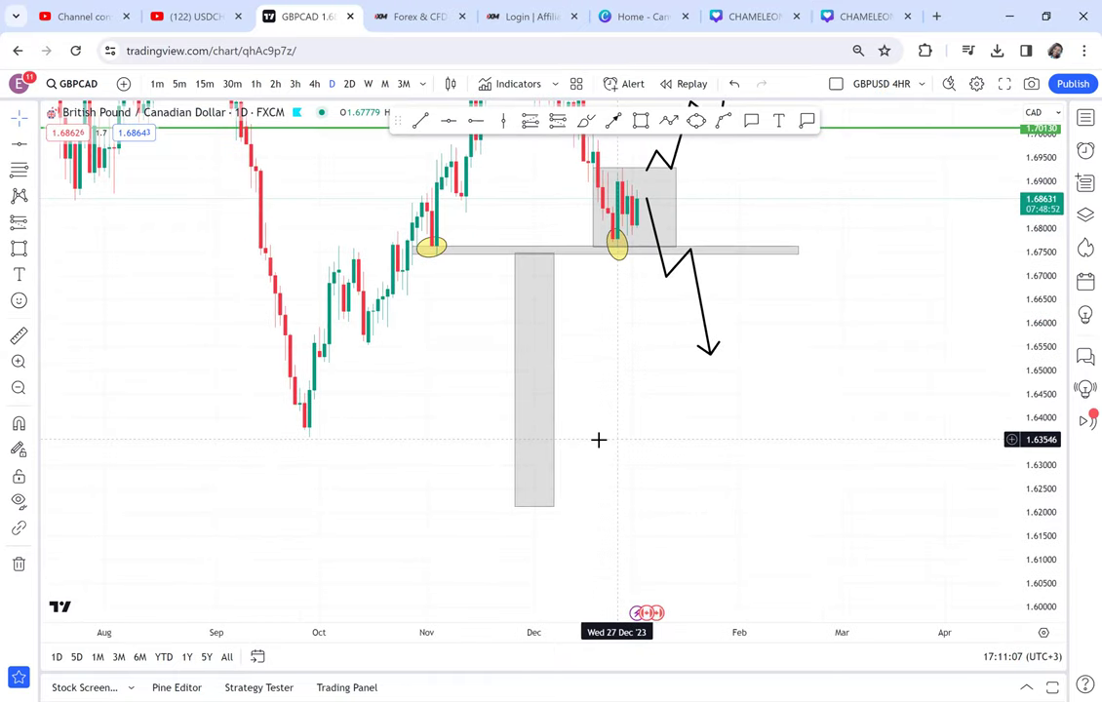
Draw a red horizontal line at 1.62121 on the narrow rectangle's lower edge and a green one at 1.64771, the midpoint of the measured range
left_click(450, 122)
left_click(297, 508)
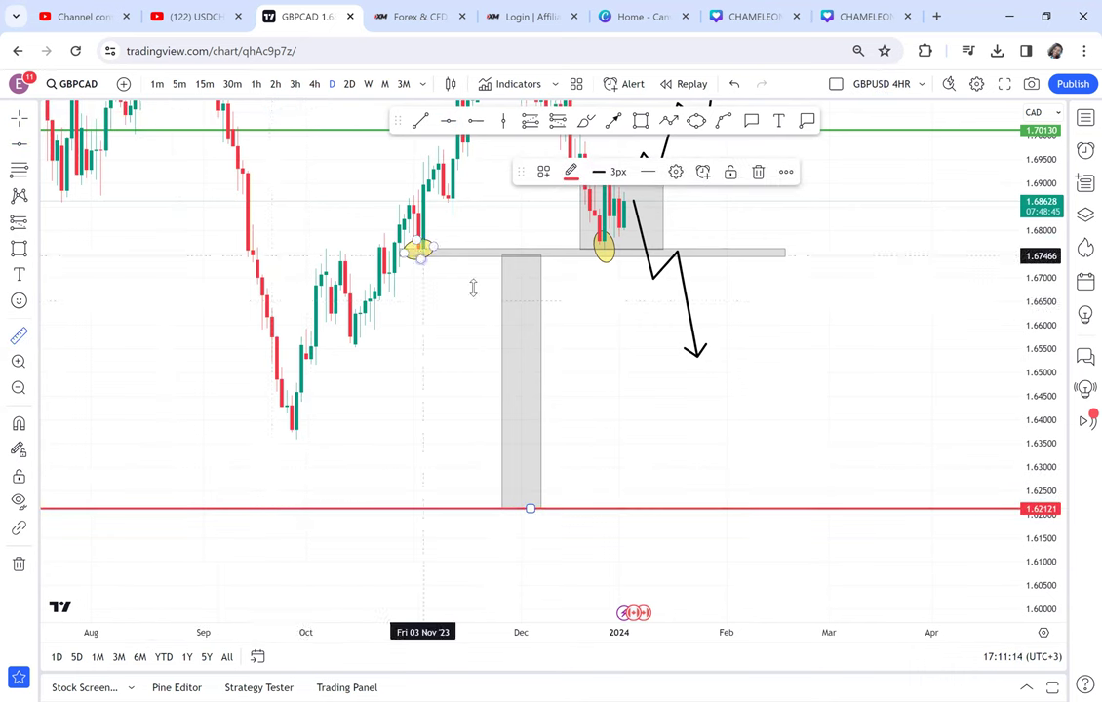
left_click(738, 508)
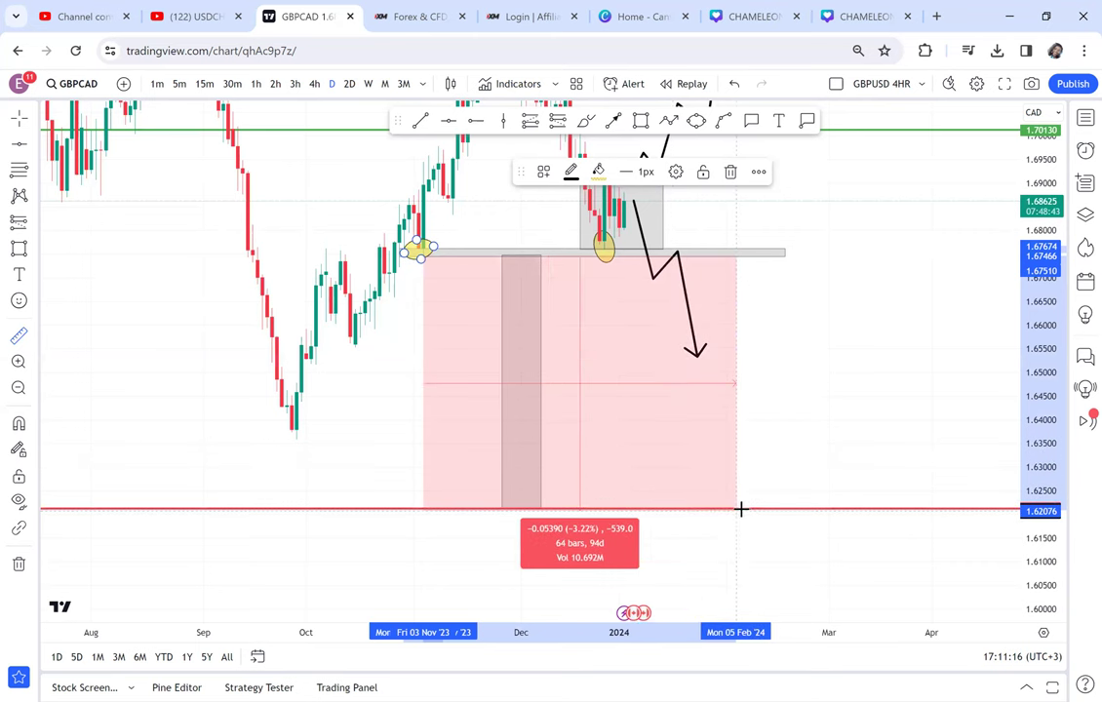
left_click(446, 124)
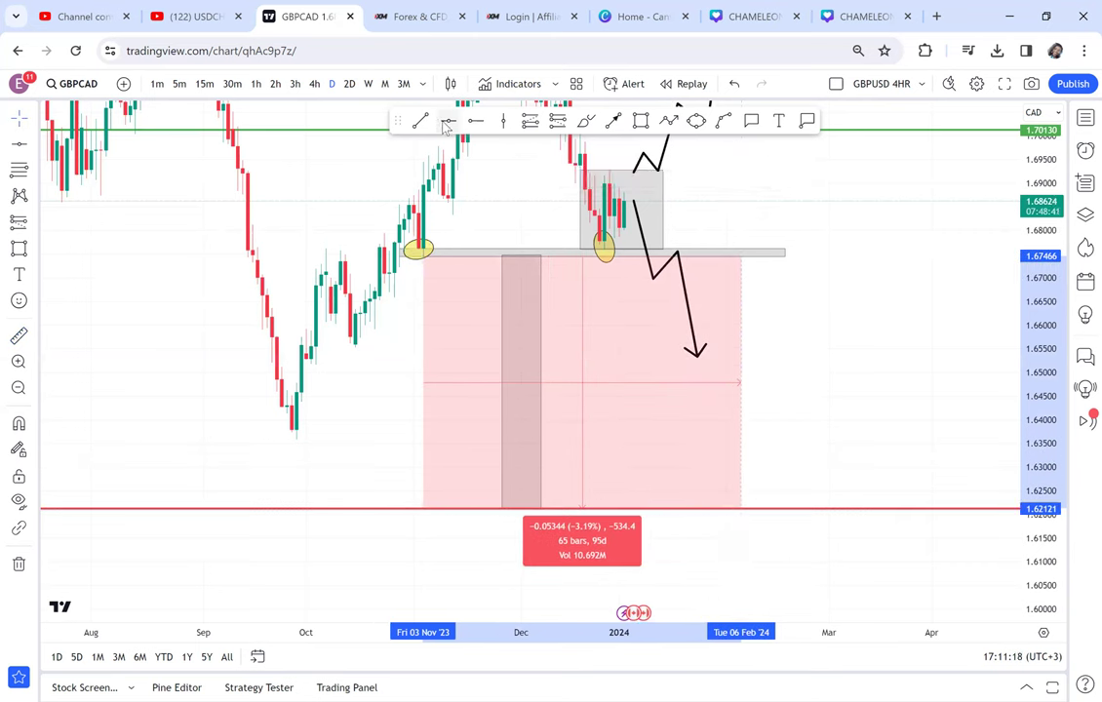
left_click(450, 382)
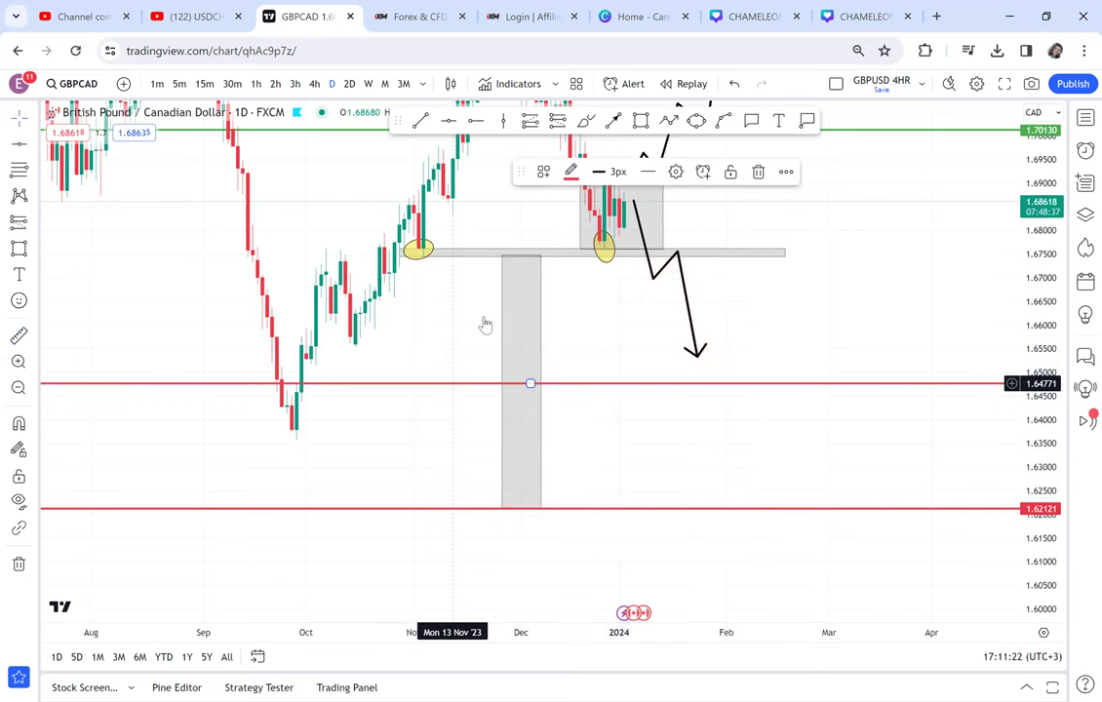
left_click(571, 172)
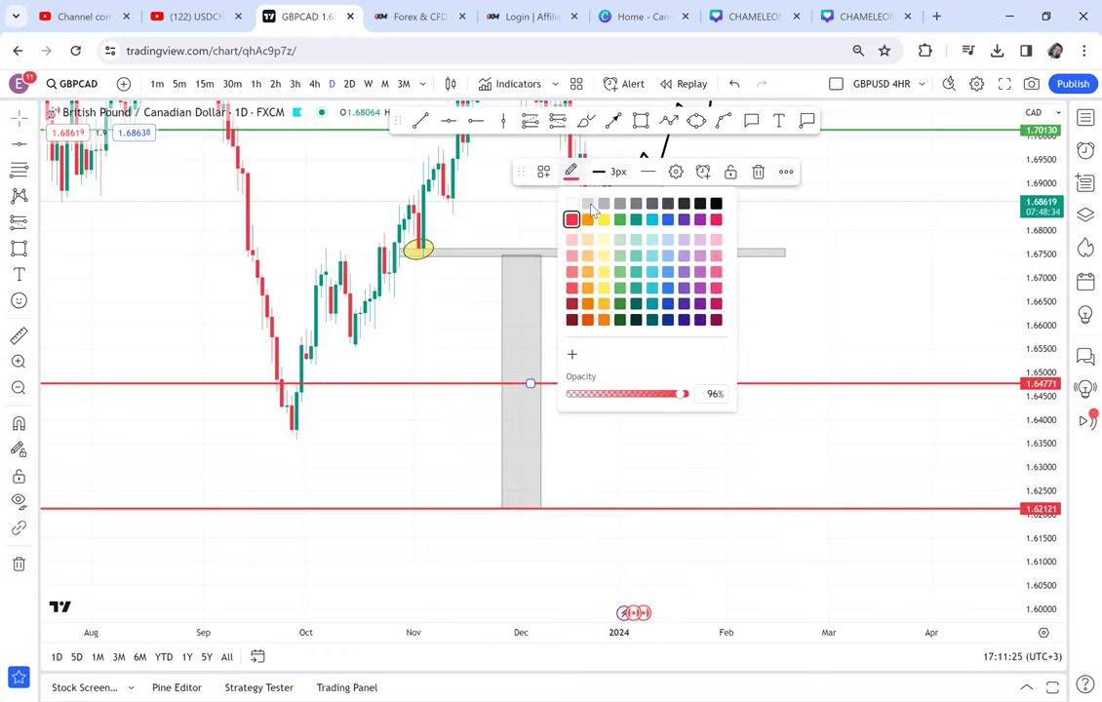
left_click(620, 220)
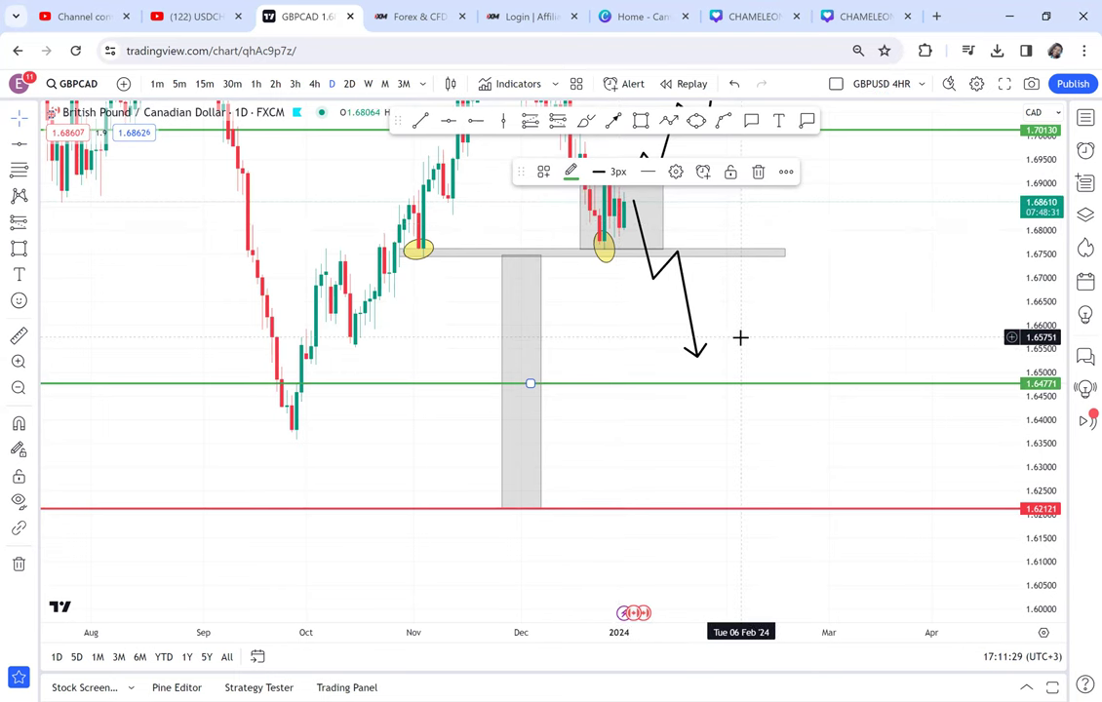
Move the downward zigzag path so that it starts at the consolidation rectangle's lower edge
left_click_drag(1039, 269, 1006, 418)
left_click_drag(876, 286, 838, 402)
scroll(838, 401, "up", 2)
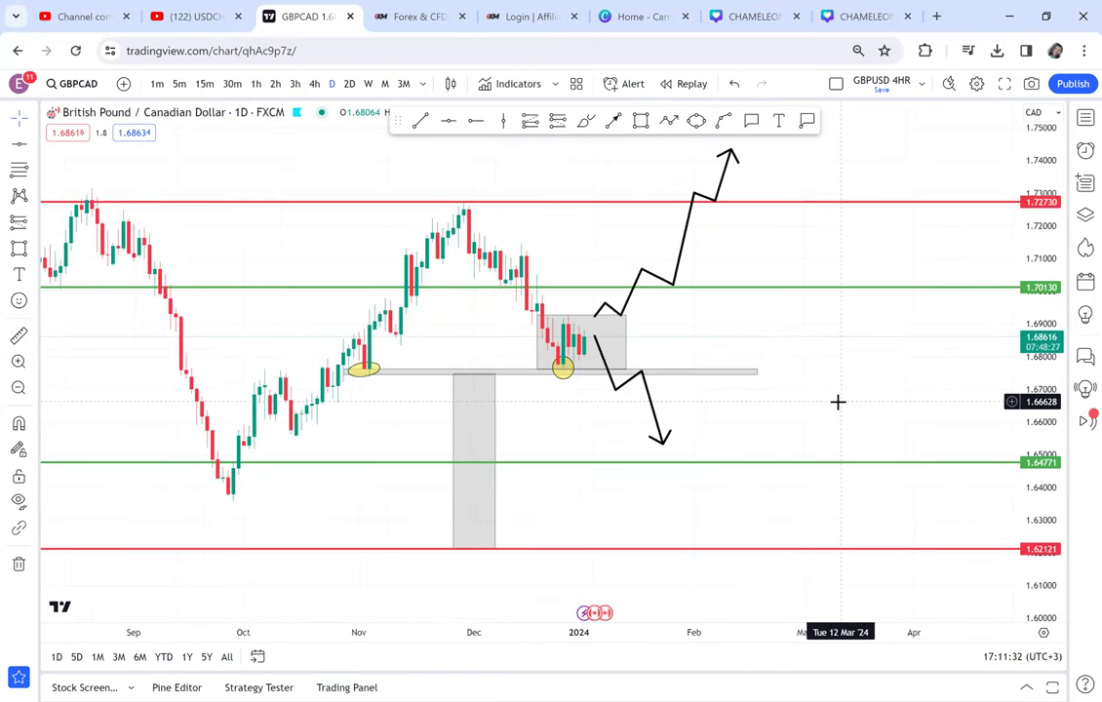
left_click_drag(1039, 464, 989, 285)
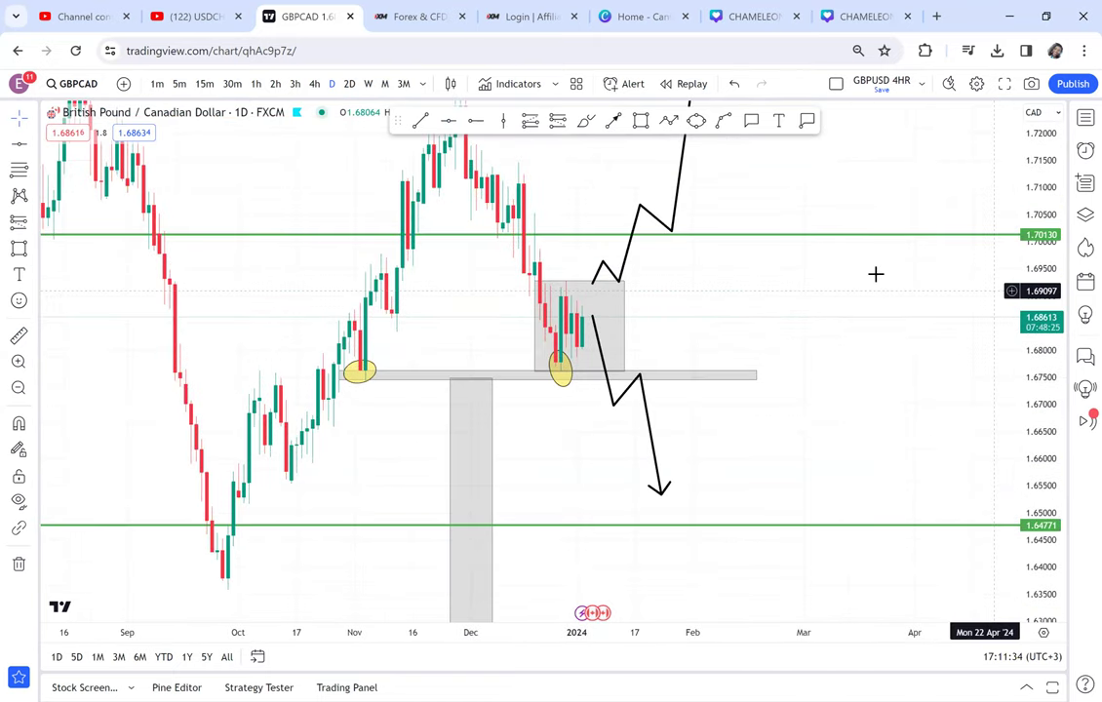
scroll(877, 274, "up", 2)
scroll(876, 274, "up", 1)
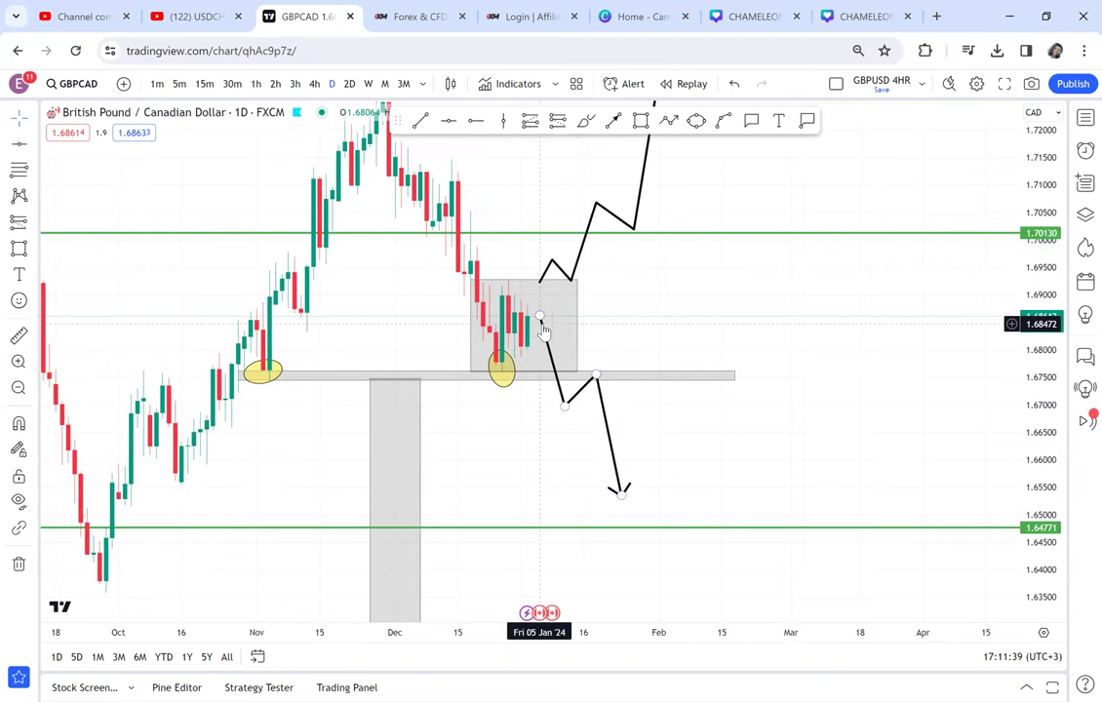
left_click(544, 363)
left_click_drag(543, 363, 552, 372)
left_click_drag(629, 297, 600, 403)
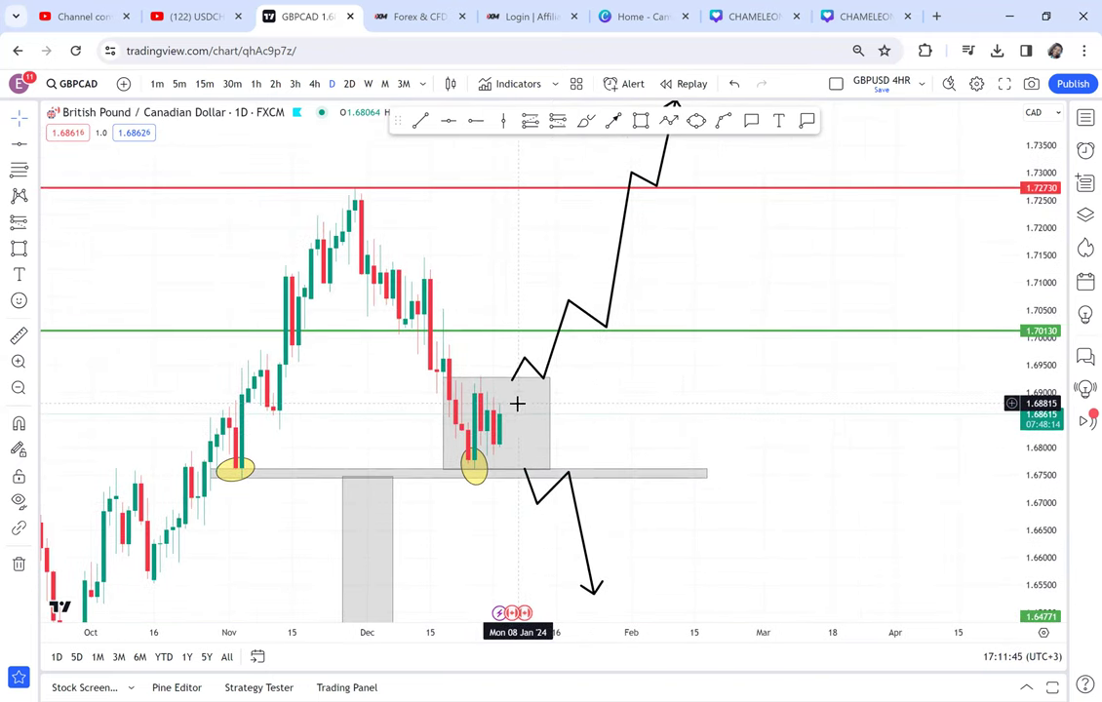
left_click_drag(666, 393, 732, 270)
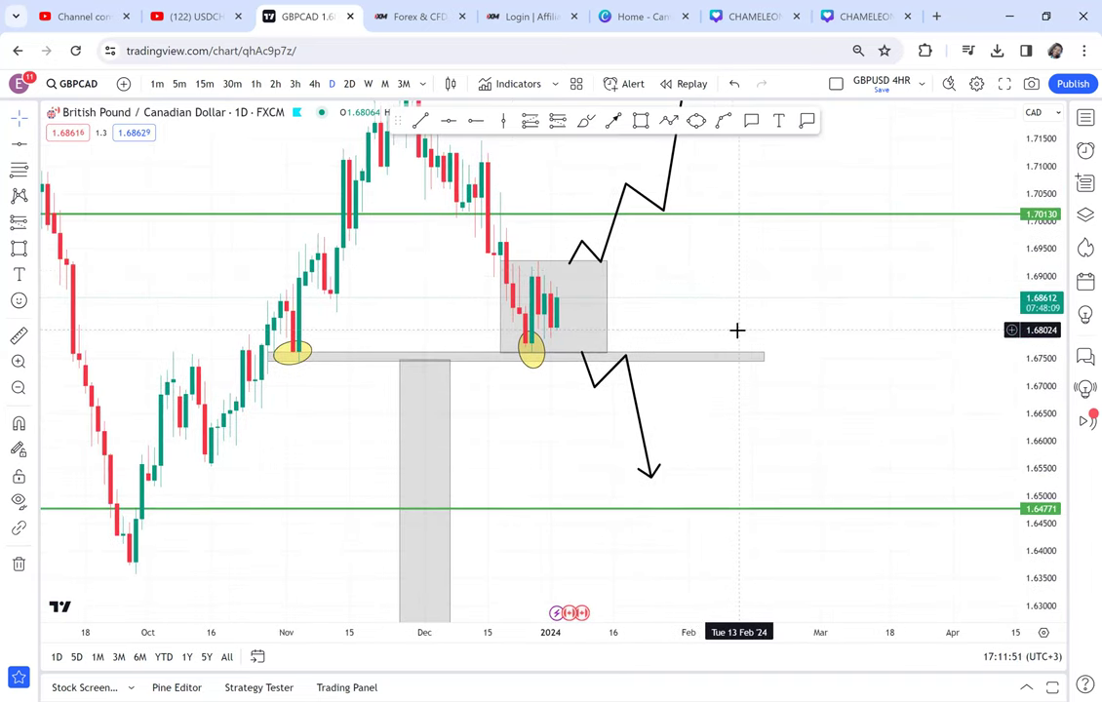
Examine the support zone, consolidation box and projected breakout paths on the 4-hour and daily timeframes
left_click_drag(702, 273, 627, 392)
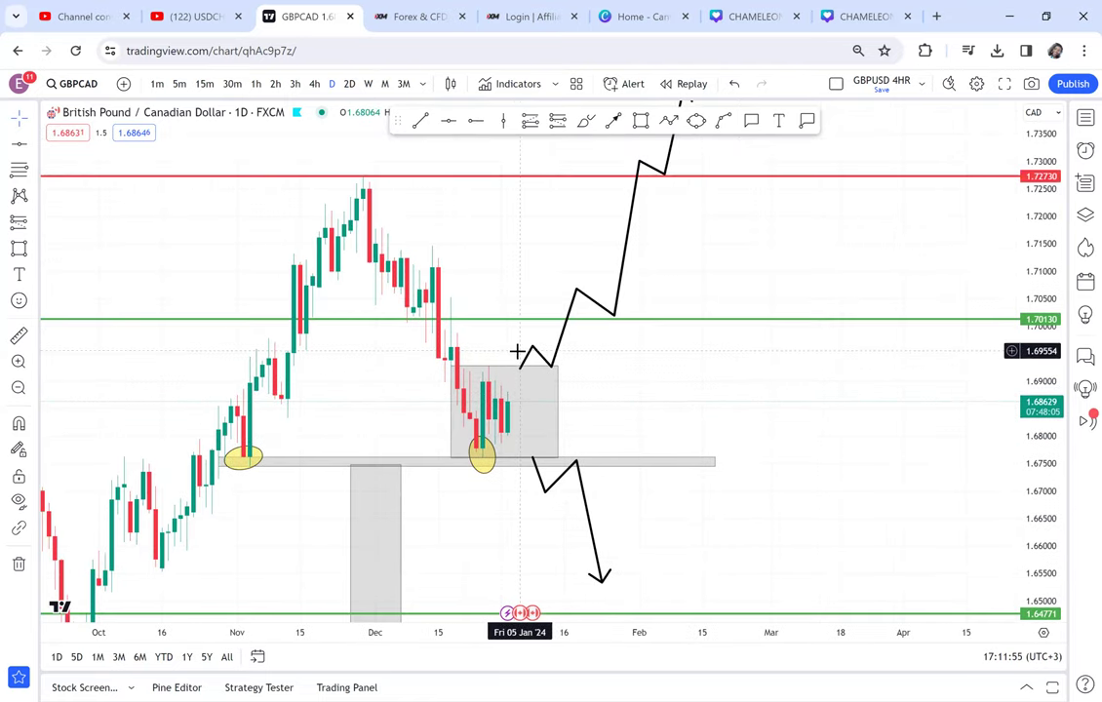
left_click(314, 84)
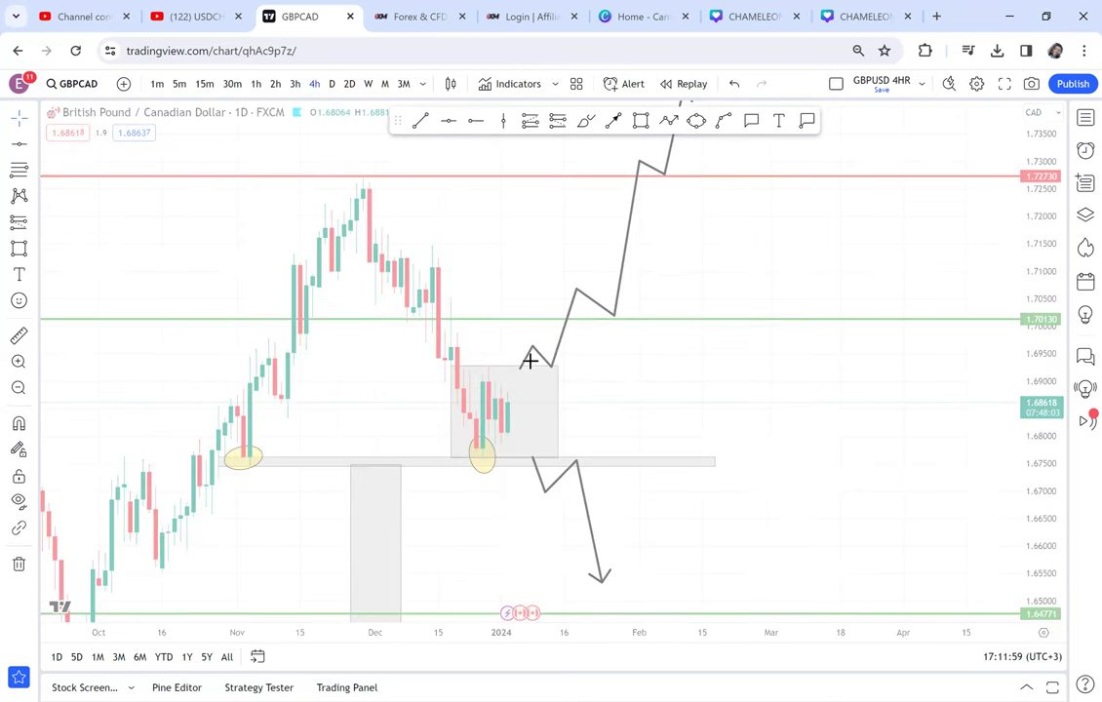
scroll(529, 361, "down", 3)
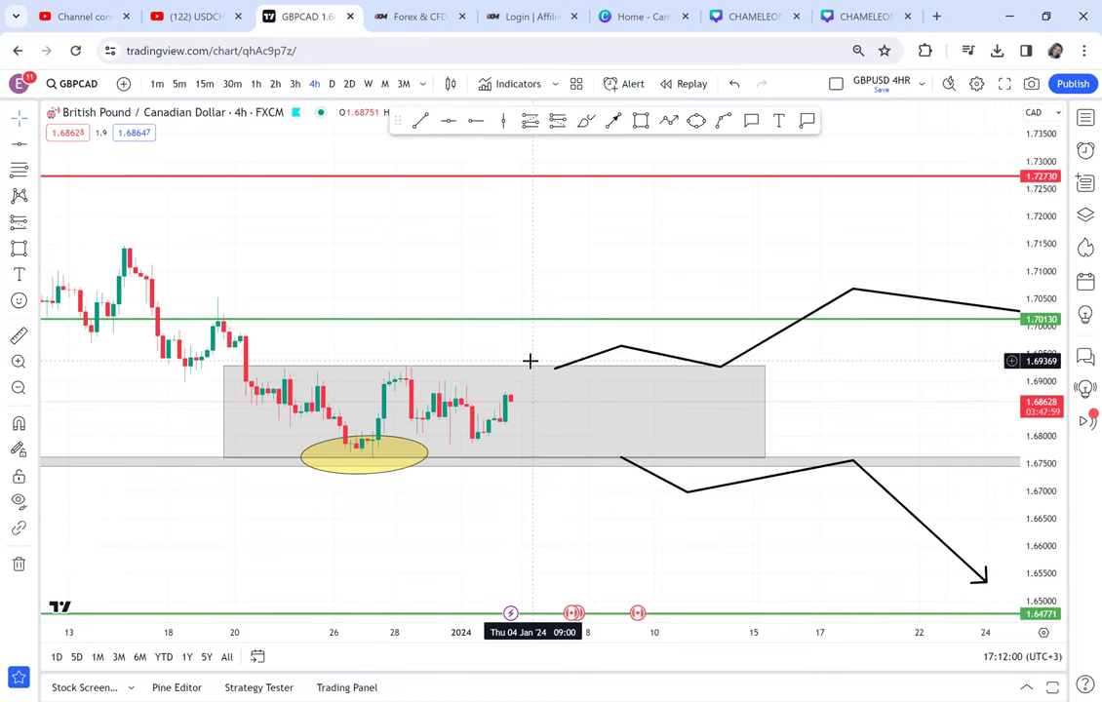
scroll(530, 361, "down", 2)
scroll(529, 361, "down", 3)
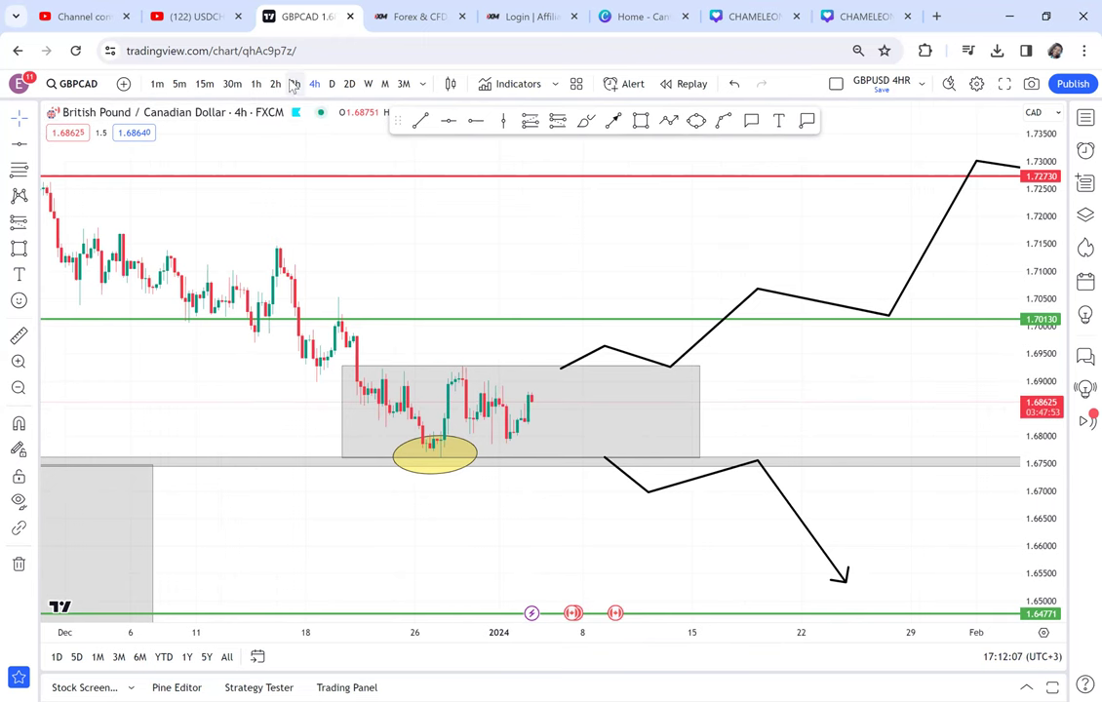
left_click(331, 84)
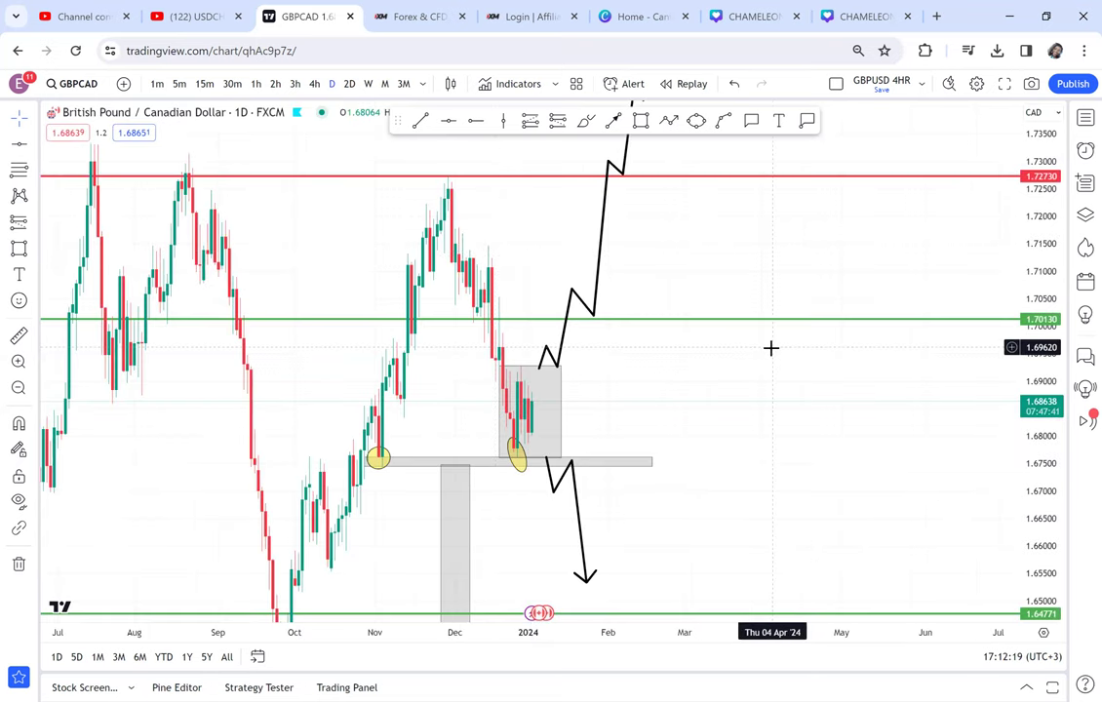
scroll(770, 348, "up", 3)
left_click_drag(722, 412, 828, 302)
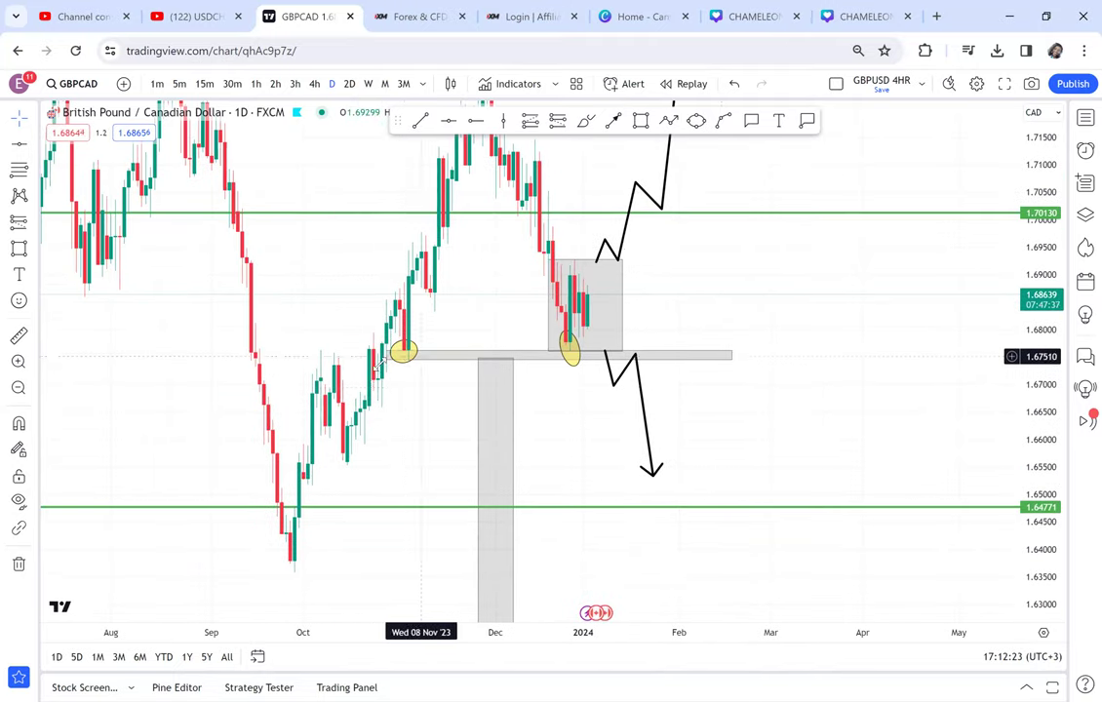
Place a black horizontal ray at 1.65576 on the weekly chart, starting in late July 2023
left_click(367, 86)
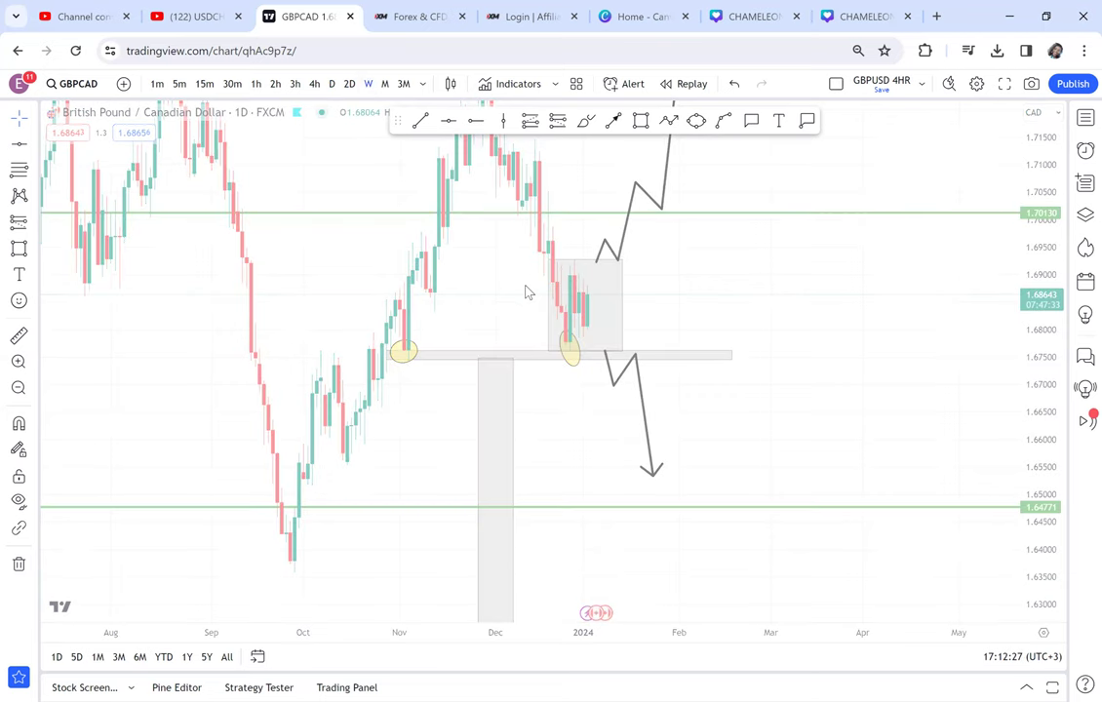
left_click_drag(1050, 304, 1005, 494)
scroll(837, 389, "up", 1)
scroll(836, 390, "up", 5)
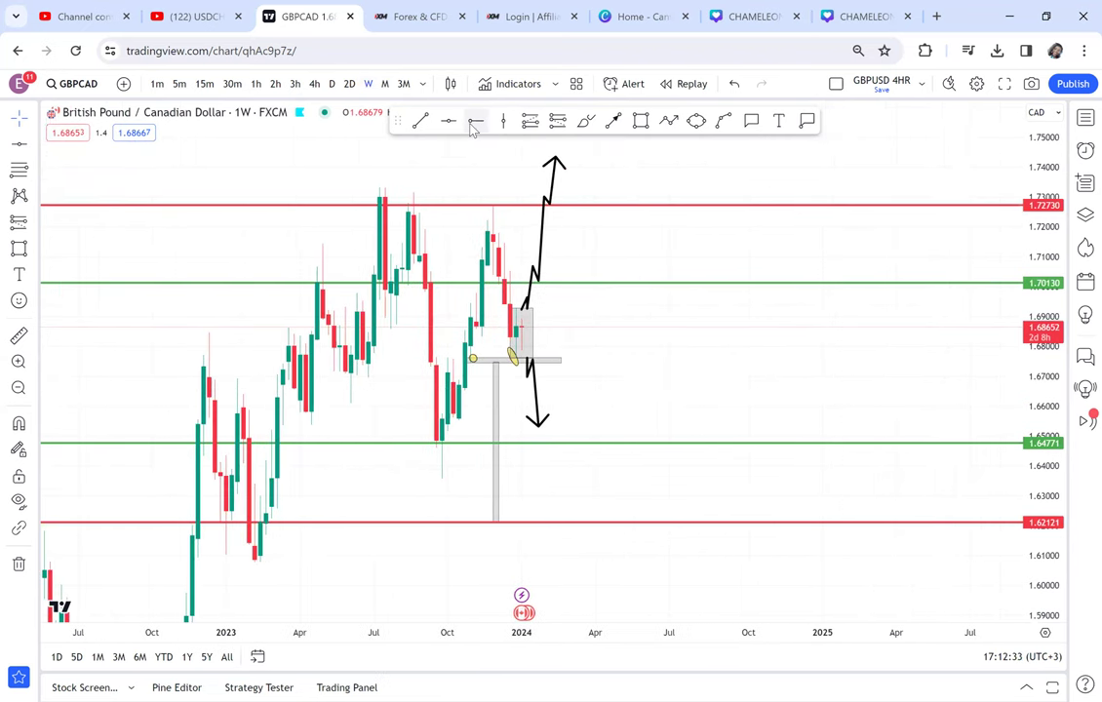
left_click(391, 422)
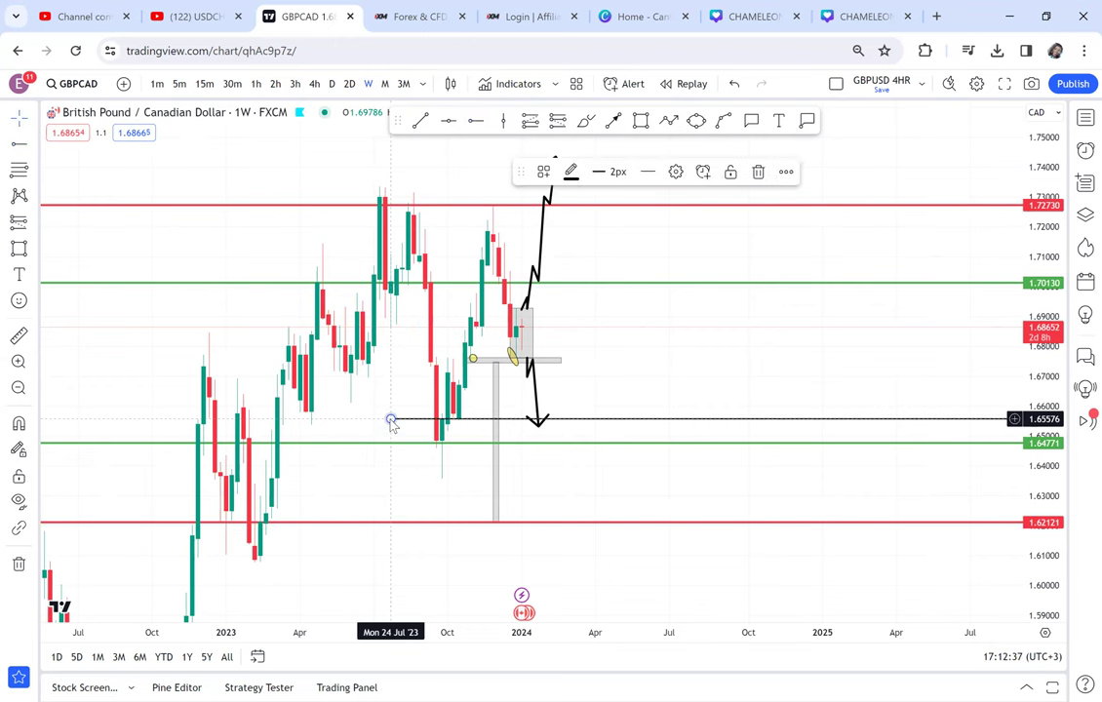
Return to the daily timeframe and delete the black horizontal ray at 1.65576
left_click(332, 84)
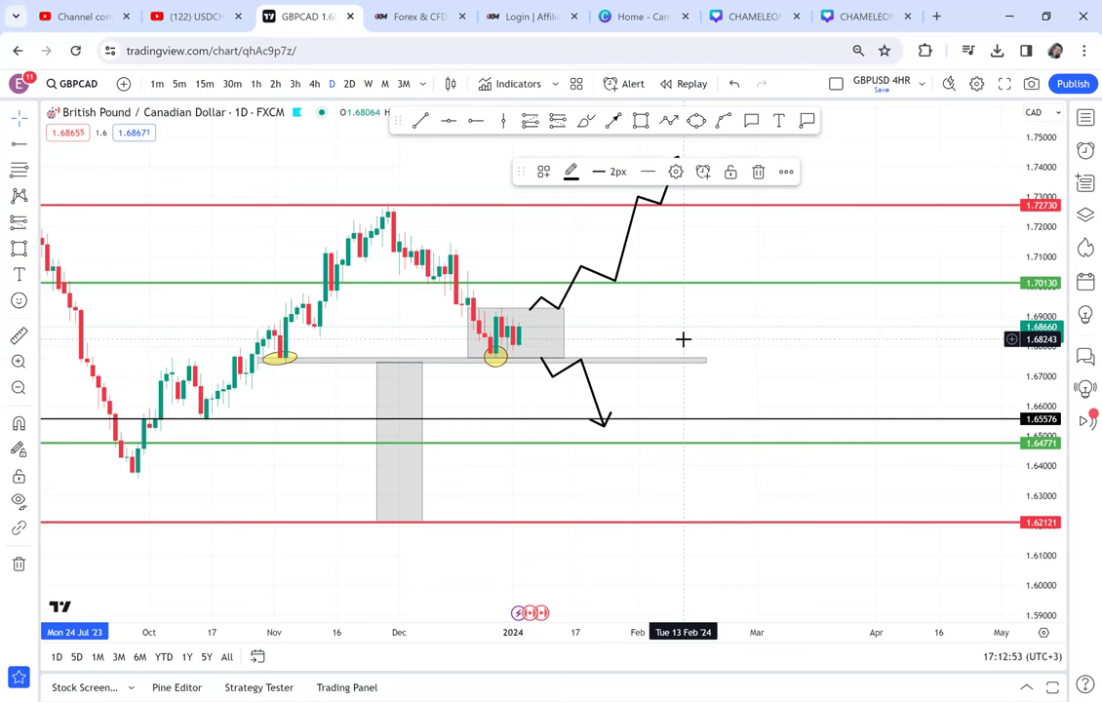
left_click(751, 372)
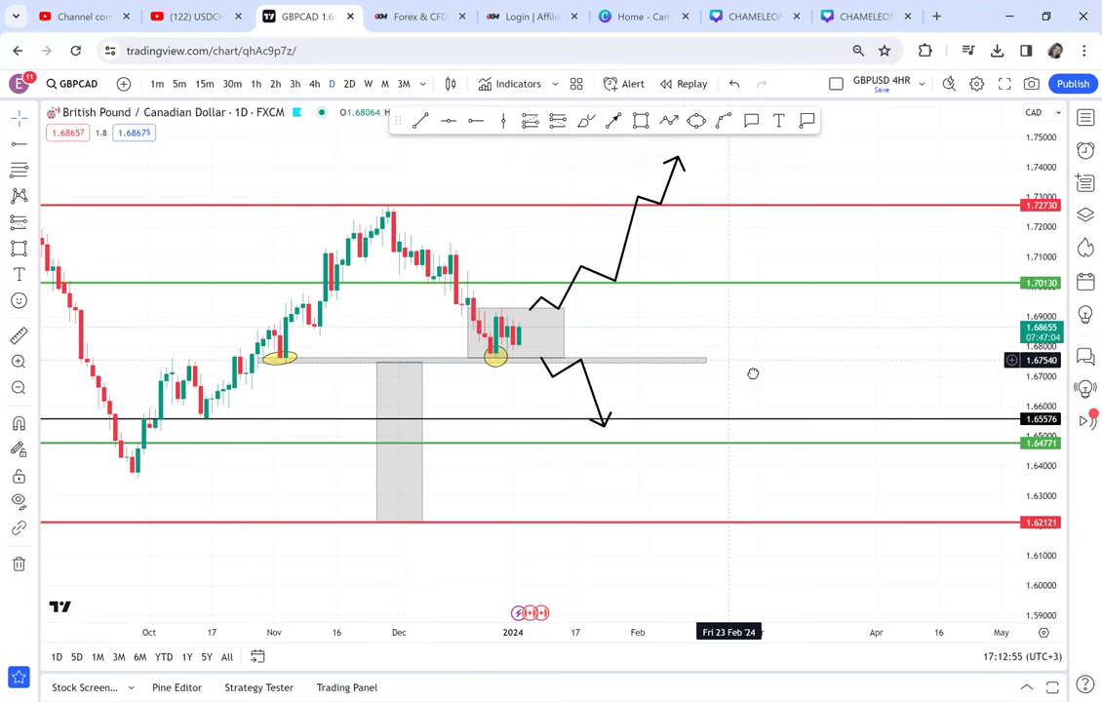
left_click_drag(753, 375, 798, 425)
scroll(798, 424, "down", 3)
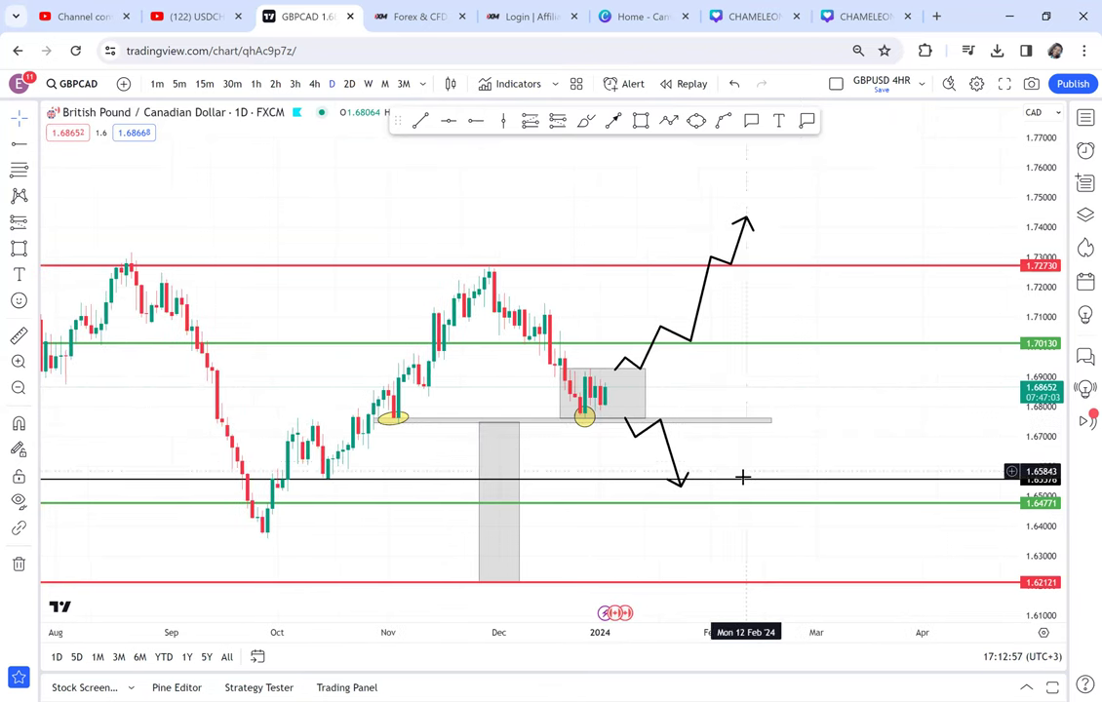
left_click(774, 478)
key("Delete")
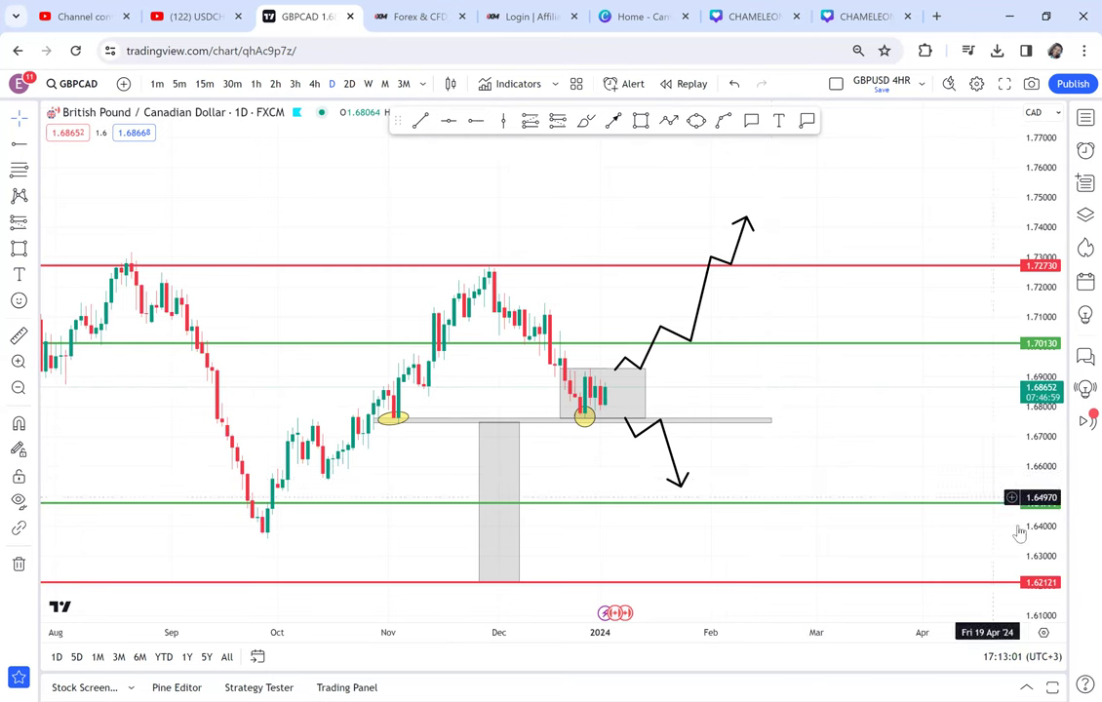
Label the support rectangle between the two yellow ellipses using the saved POSSIBLE DOUBLE BOTTOM text template
left_click_drag(1035, 542, 1022, 419)
left_click_drag(887, 392, 896, 480)
left_click(779, 121)
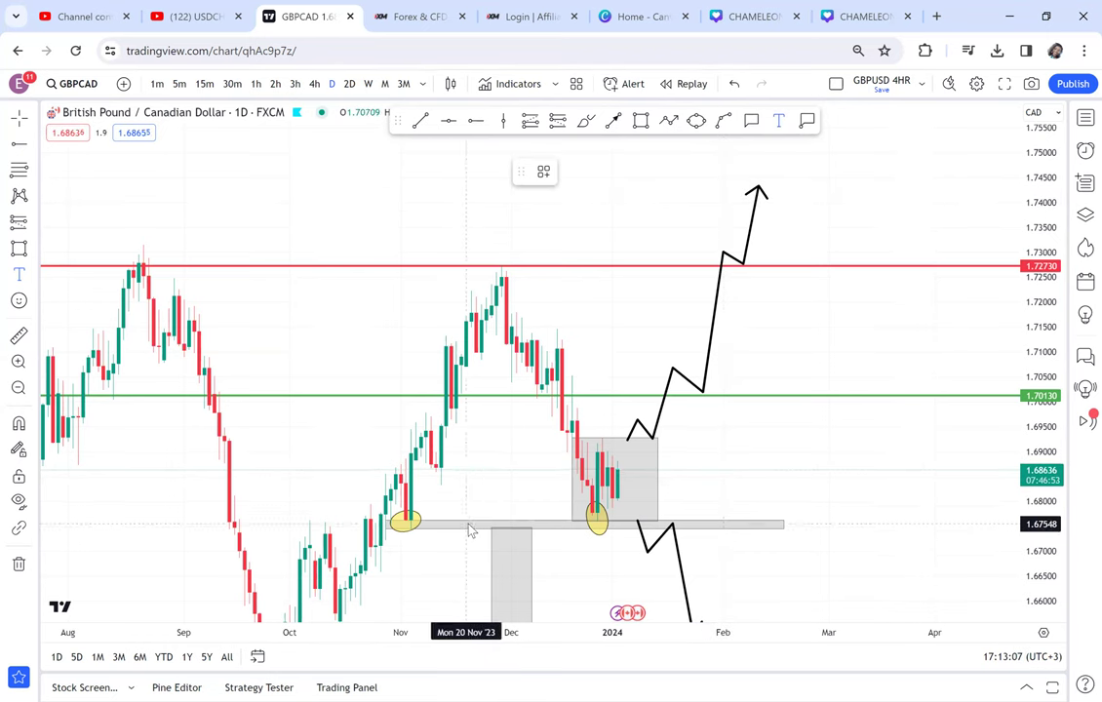
left_click(471, 527)
left_click(493, 578)
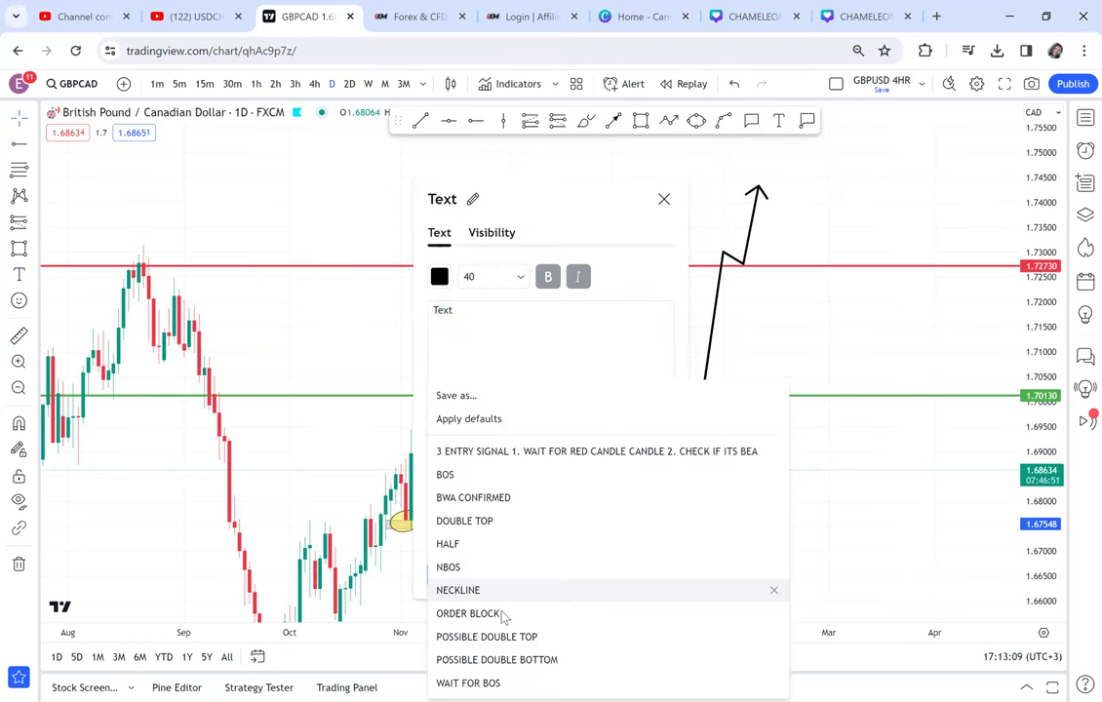
left_click(498, 660)
left_click(338, 440)
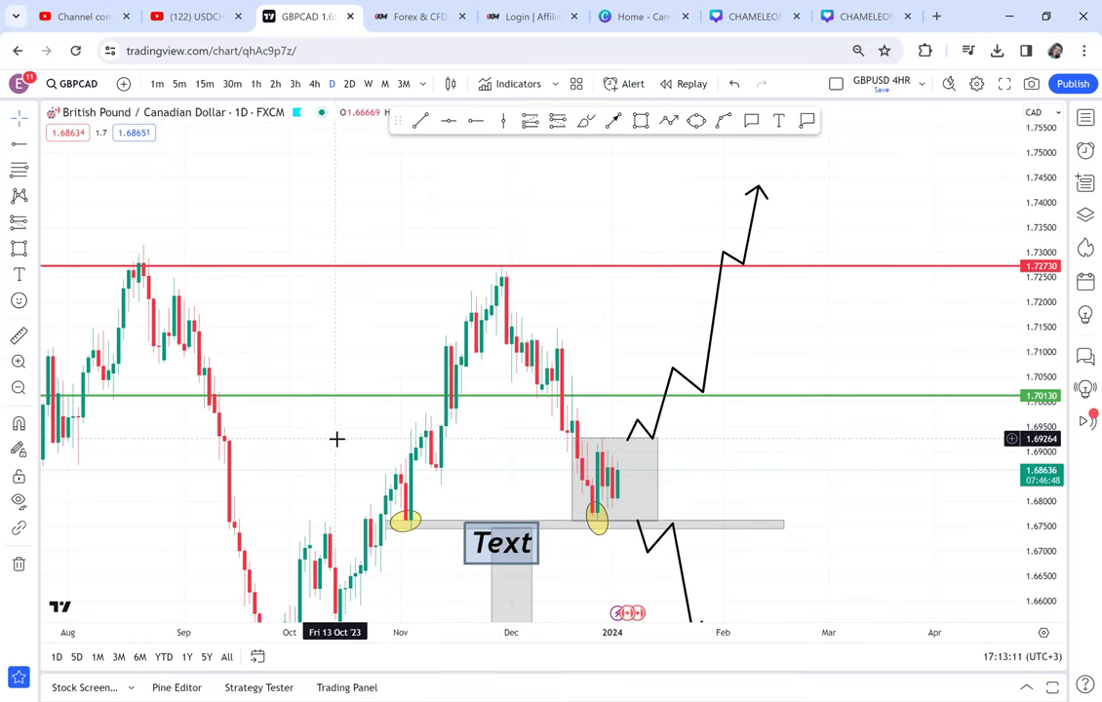
left_click(540, 529)
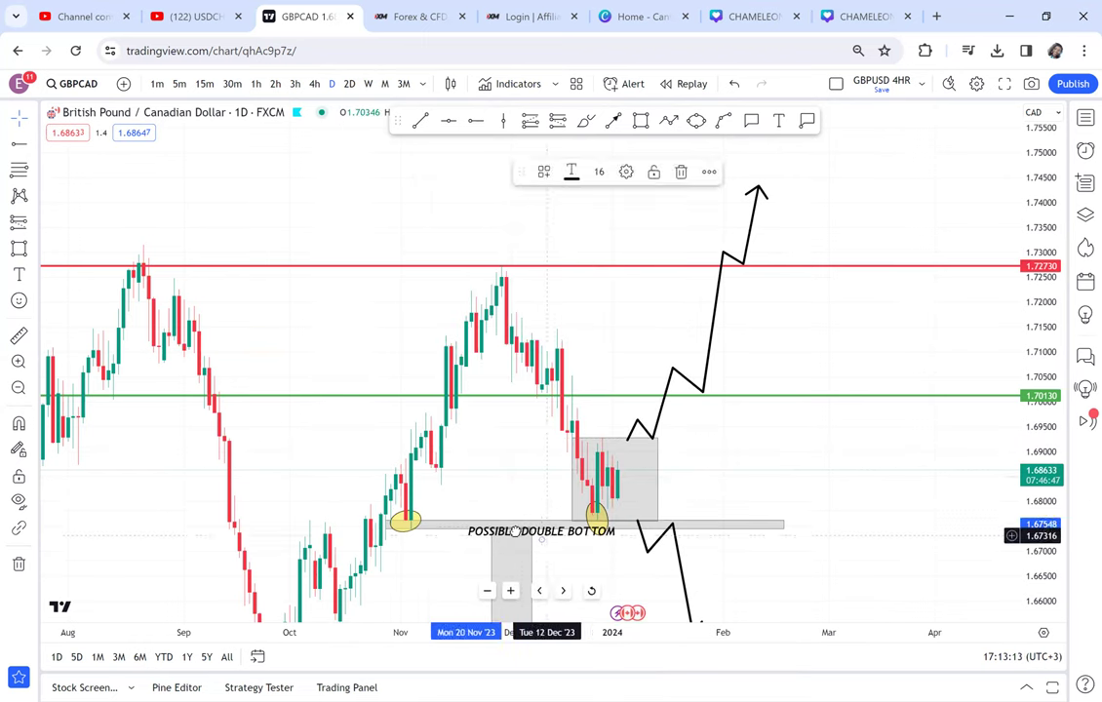
left_click_drag(540, 529, 504, 524)
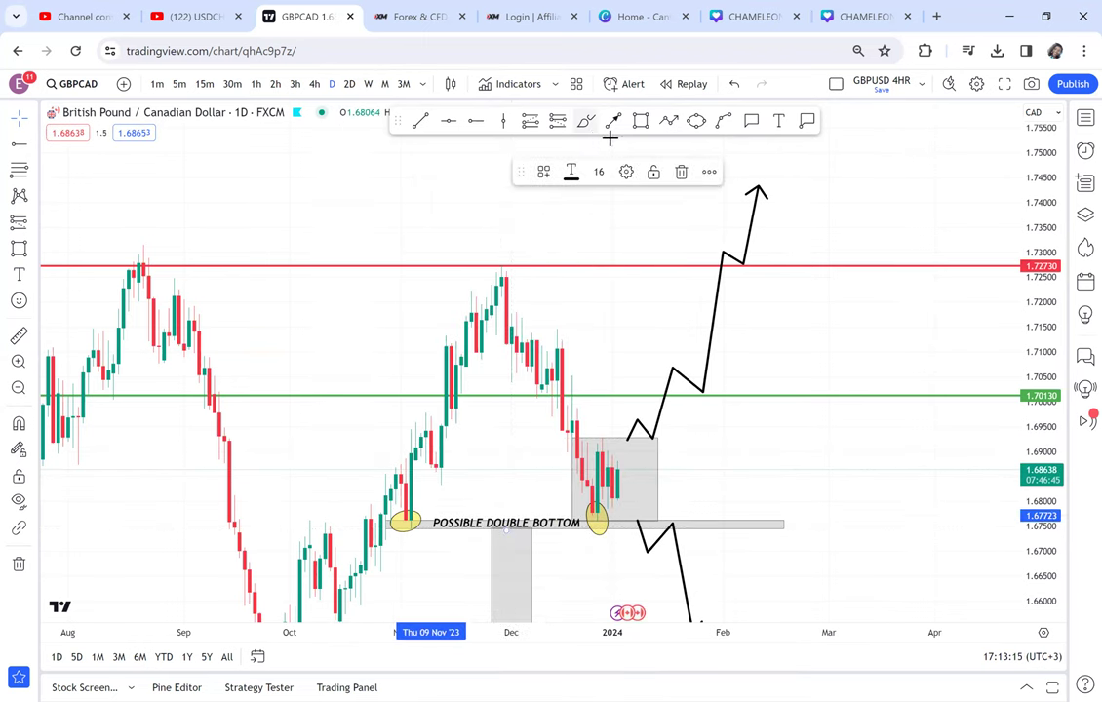
Add a NECKLINE text label just above the red 1.72730 line at the late November 2023 peak
left_click(777, 119)
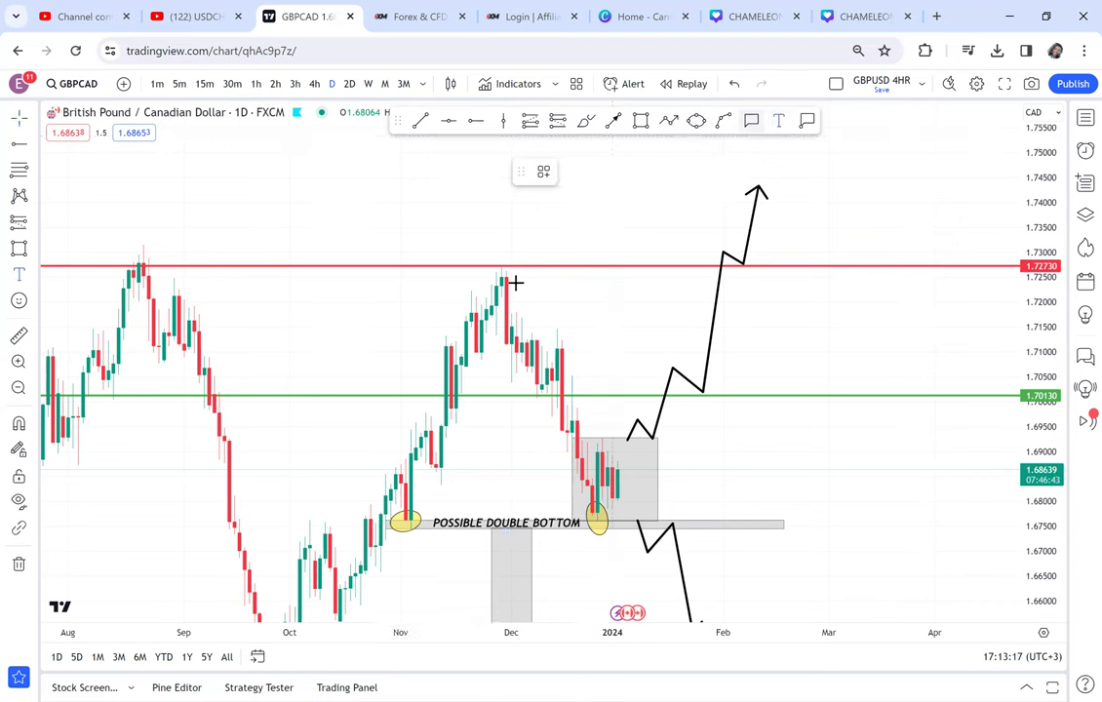
left_click(488, 259)
type("NEC")
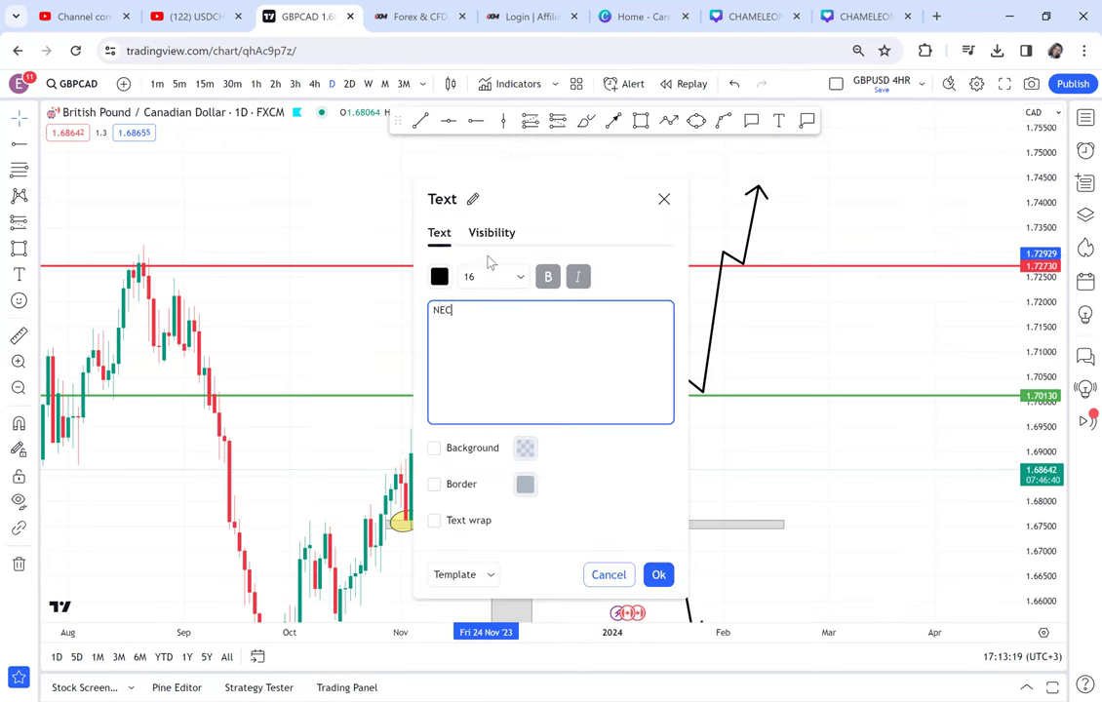
type("KLINE")
left_click(404, 195)
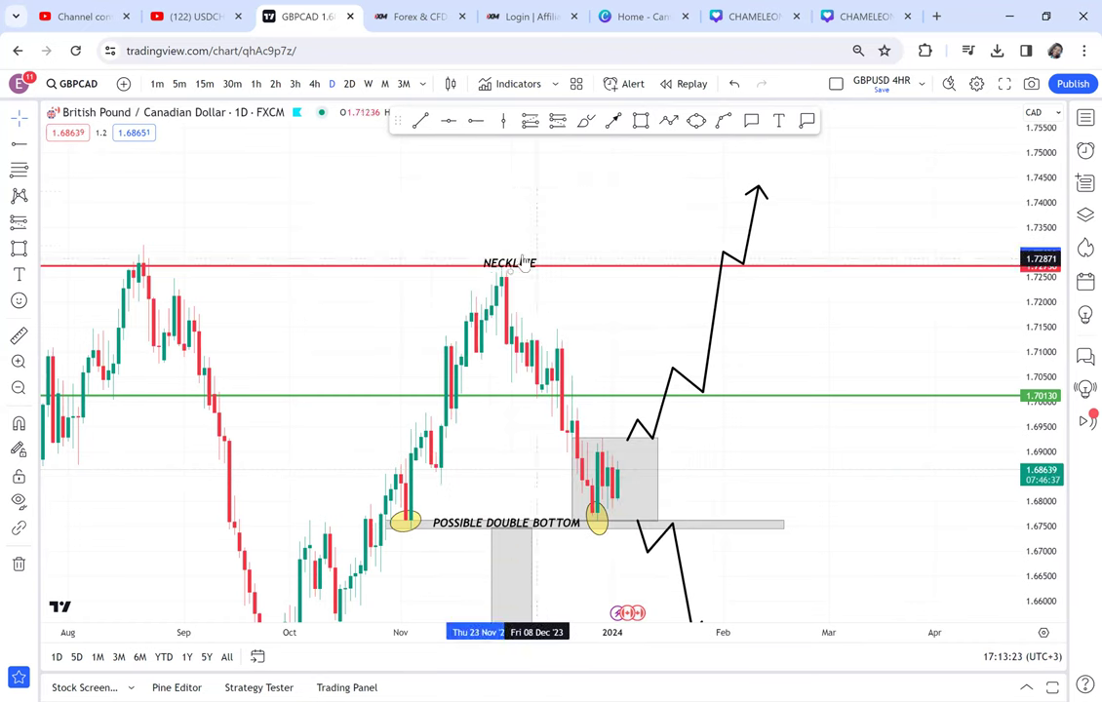
left_click_drag(529, 262, 514, 259)
Add a HALF text label just above the green 1.70130 midpoint line, near the end of December 2023
left_click(780, 120)
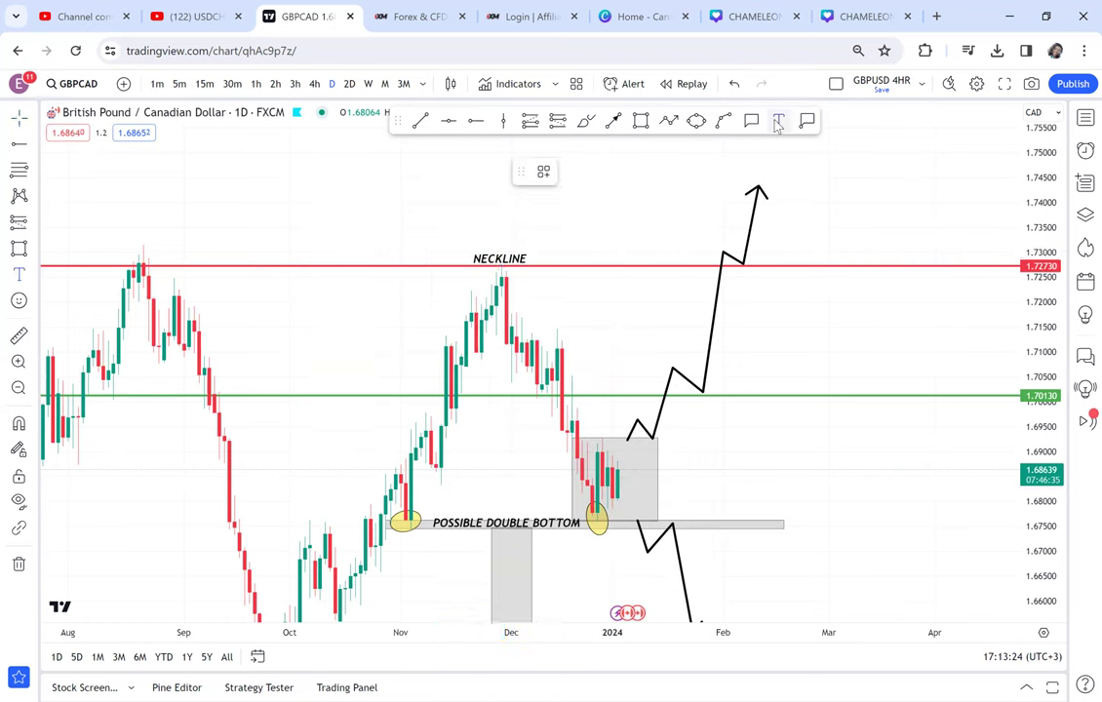
left_click(609, 382)
type("HALF")
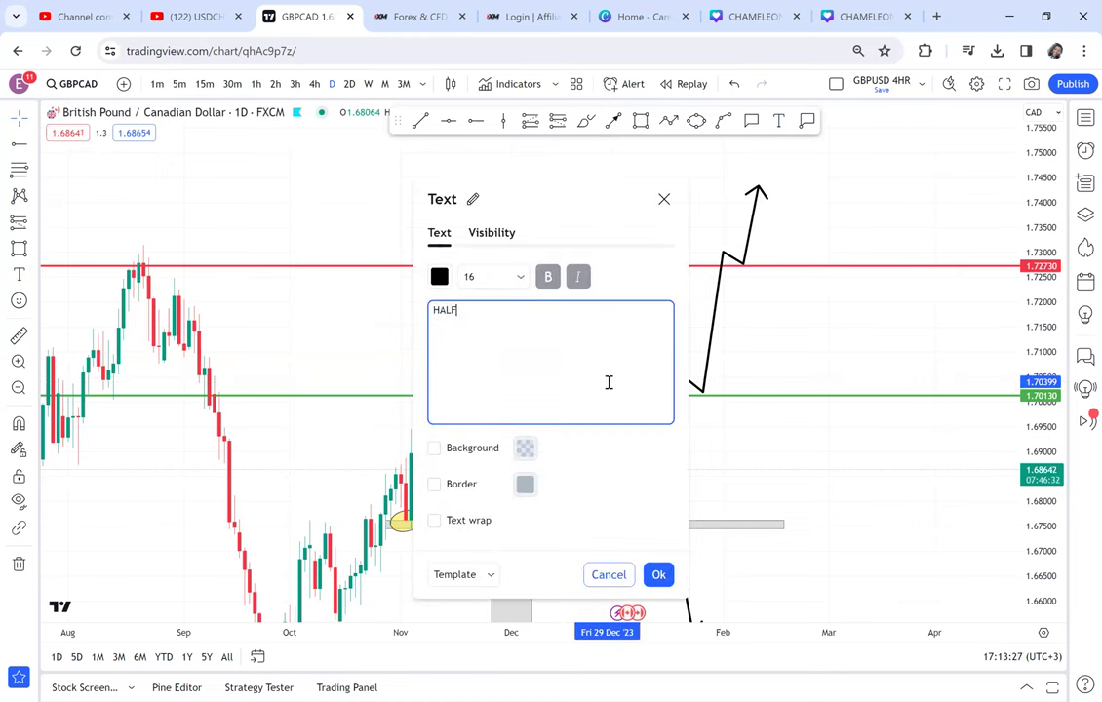
left_click(396, 337)
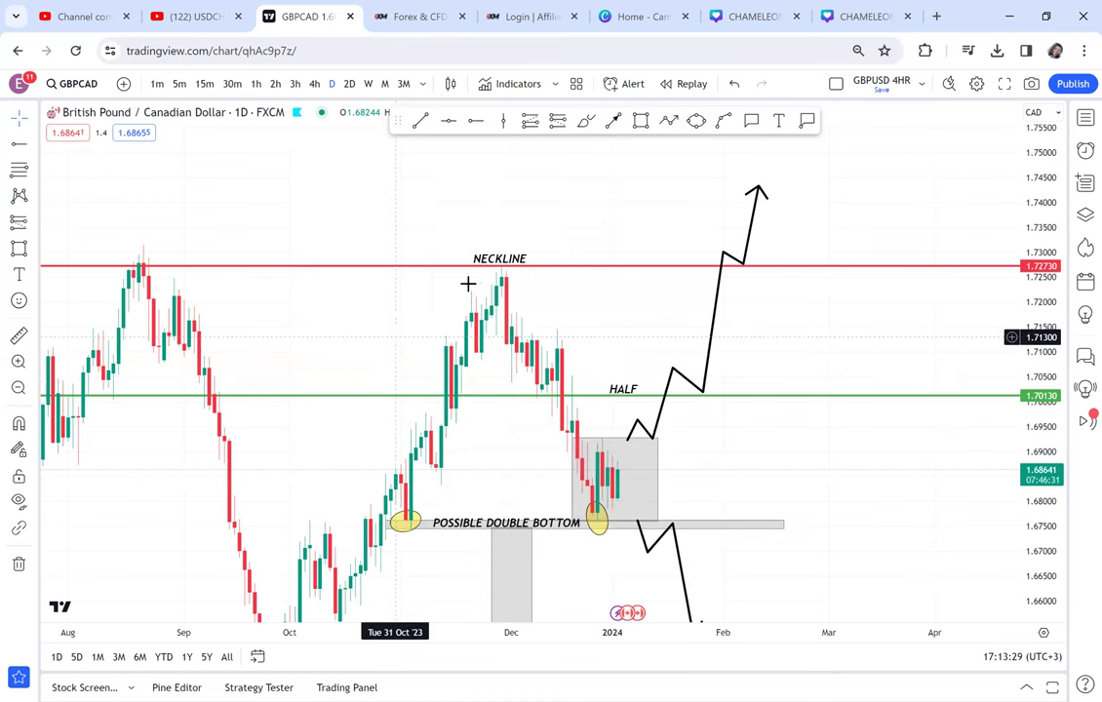
Add the title text GBPCAD DAILY OPT to the daily chart, placed above the neckline
left_click(315, 83)
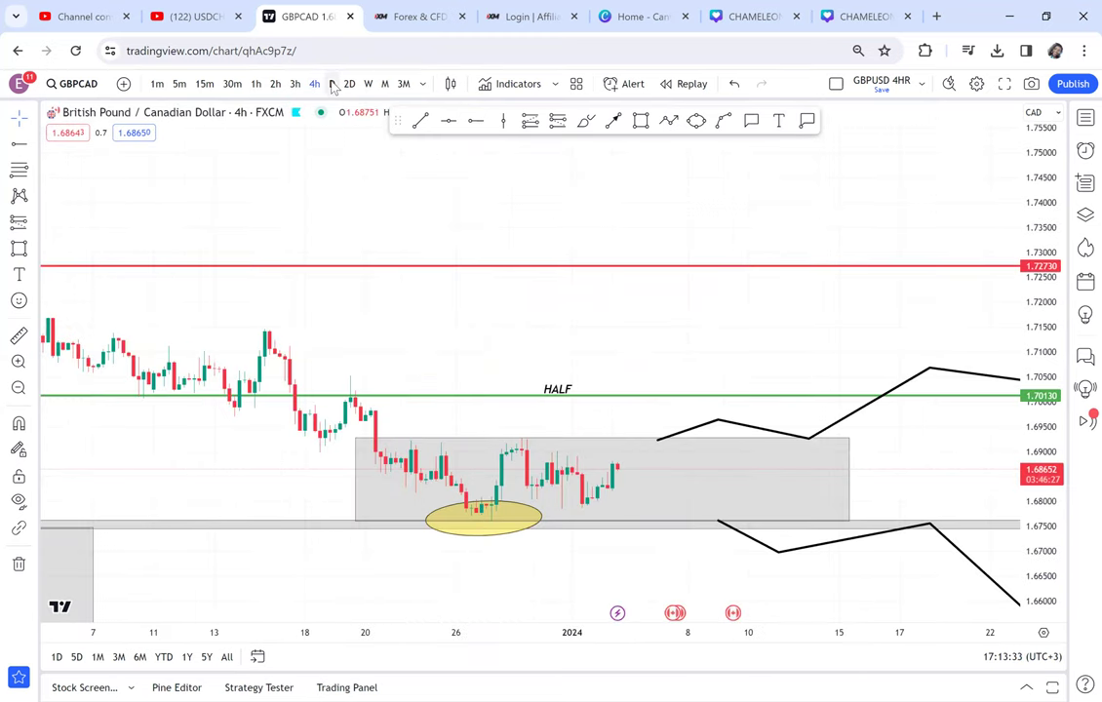
left_click(333, 84)
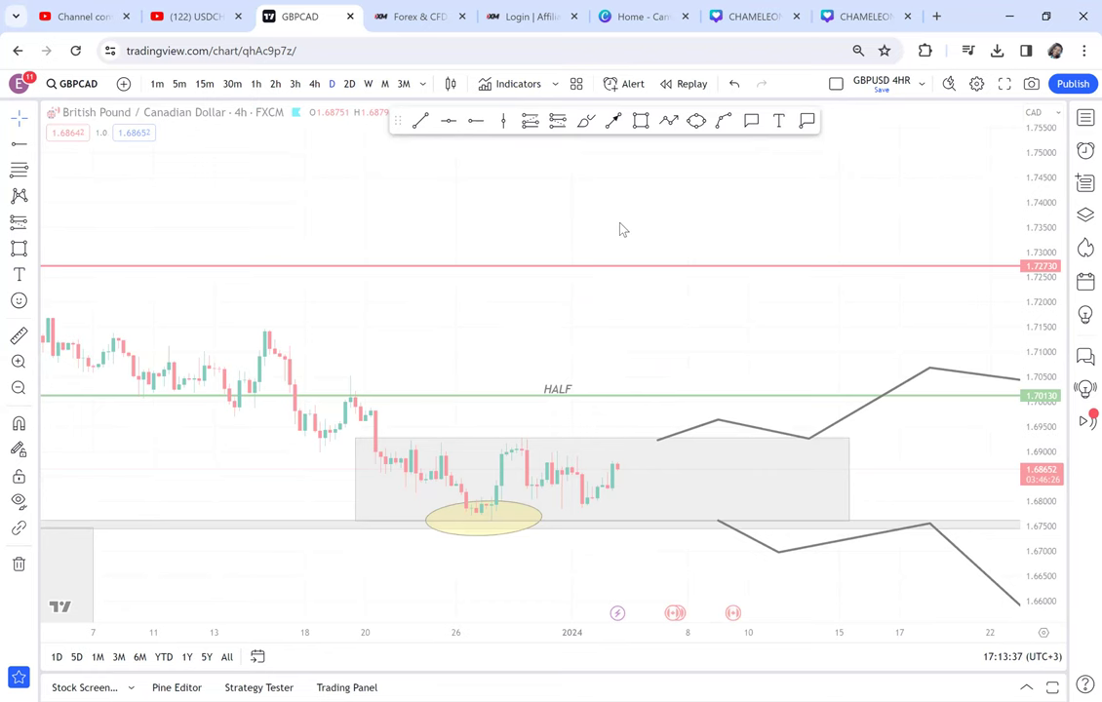
left_click(778, 120)
left_click(388, 191)
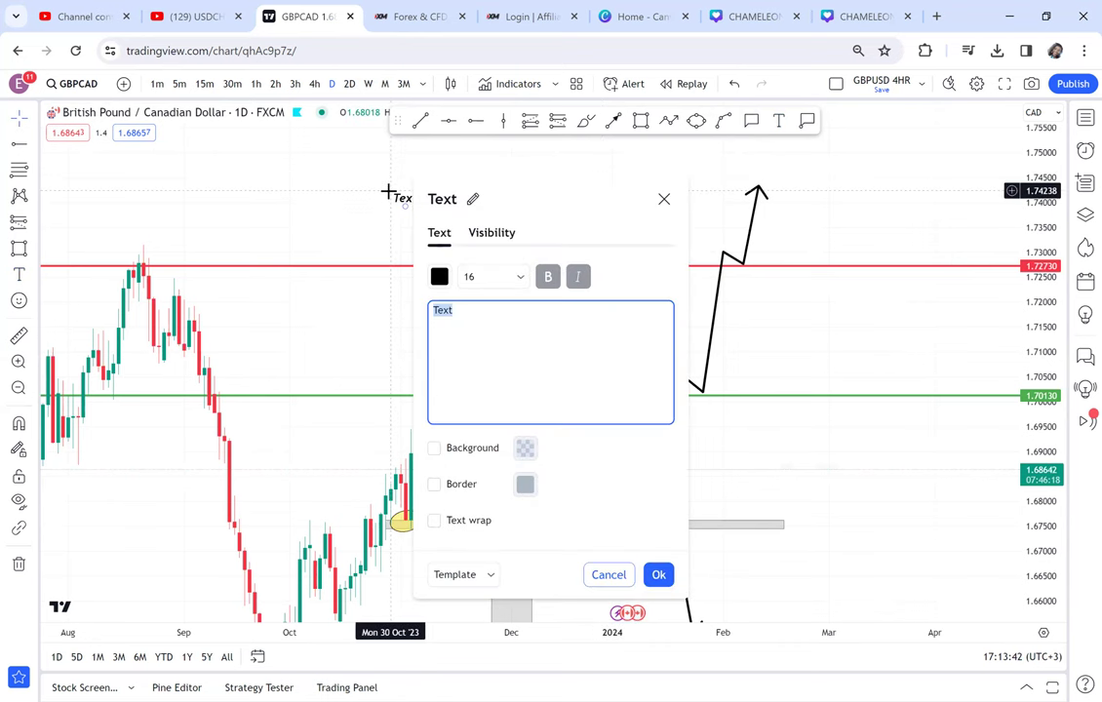
type("GBPCA")
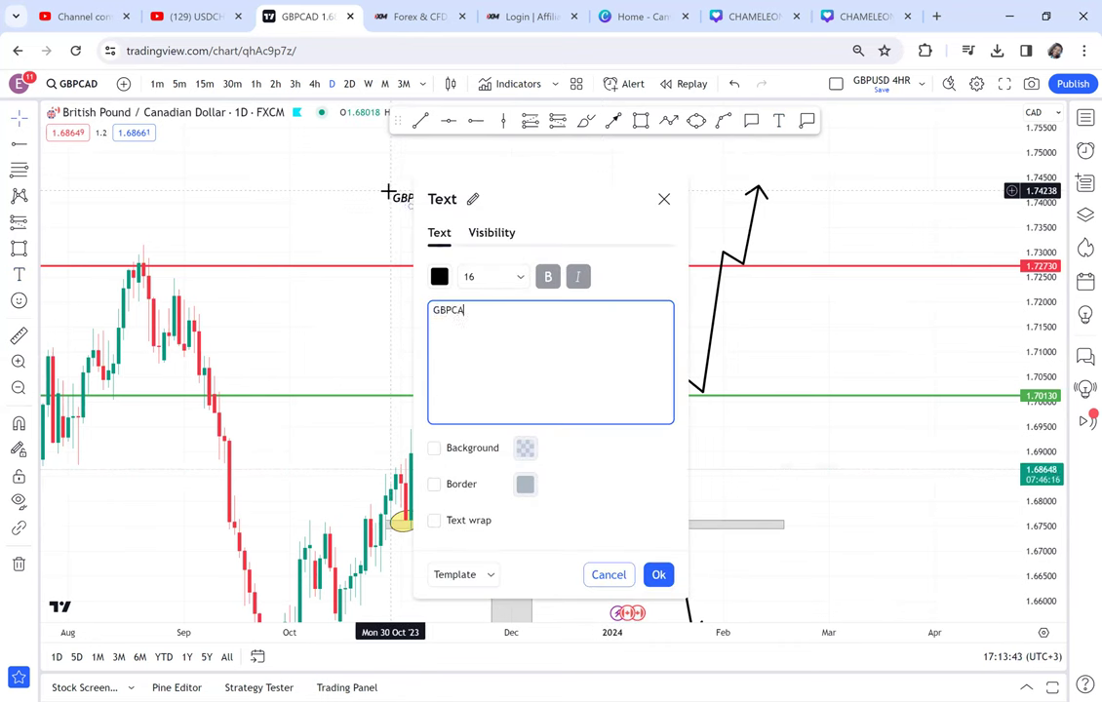
type("D DAILY OPT")
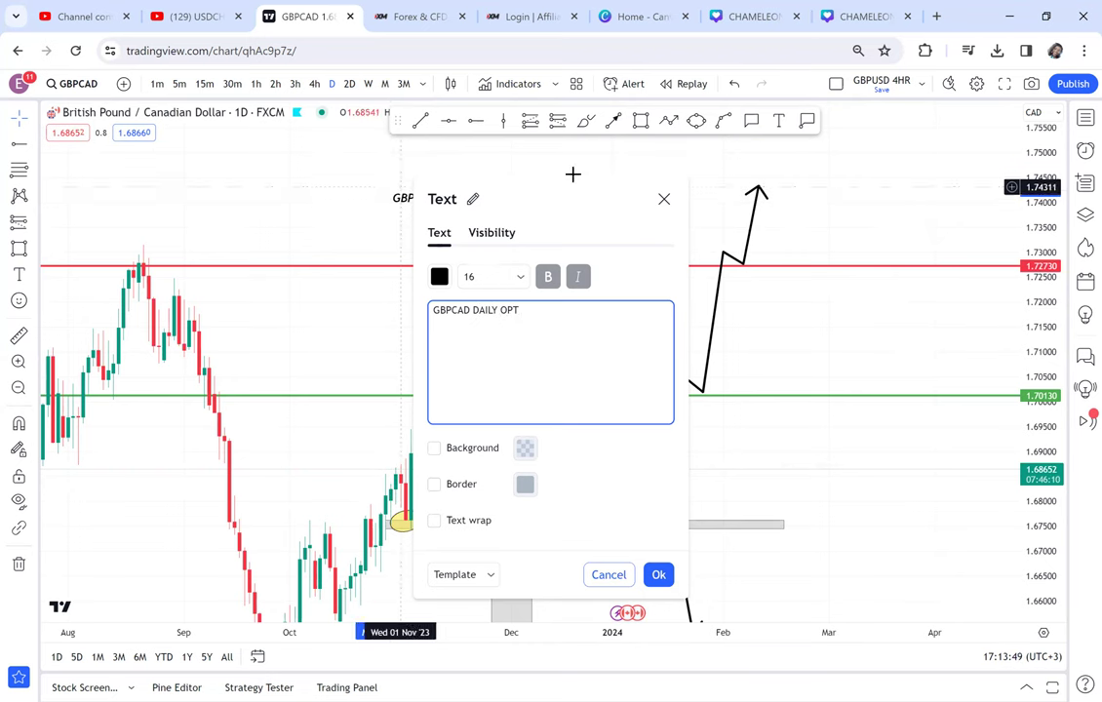
left_click(837, 200)
left_click_drag(496, 198, 545, 223)
Set the GBPCAD DAILY OPT title's font size to 40 and centre it above the NECKLINE label
double_click(545, 224)
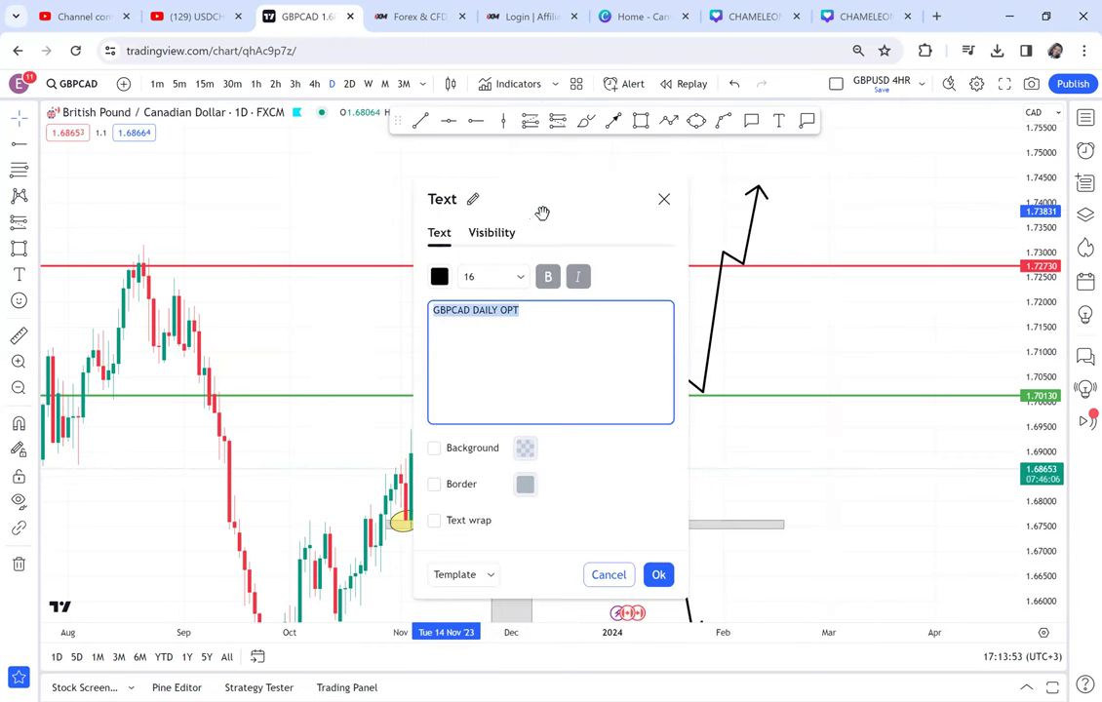
left_click(517, 278)
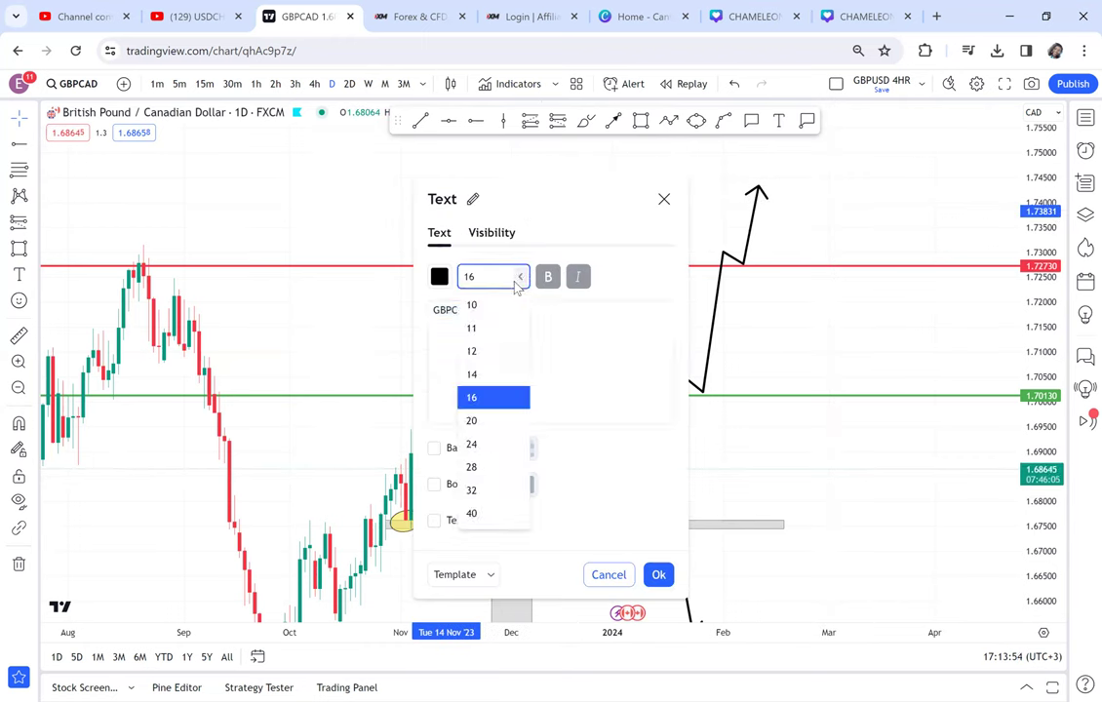
left_click(489, 516)
left_click(351, 257)
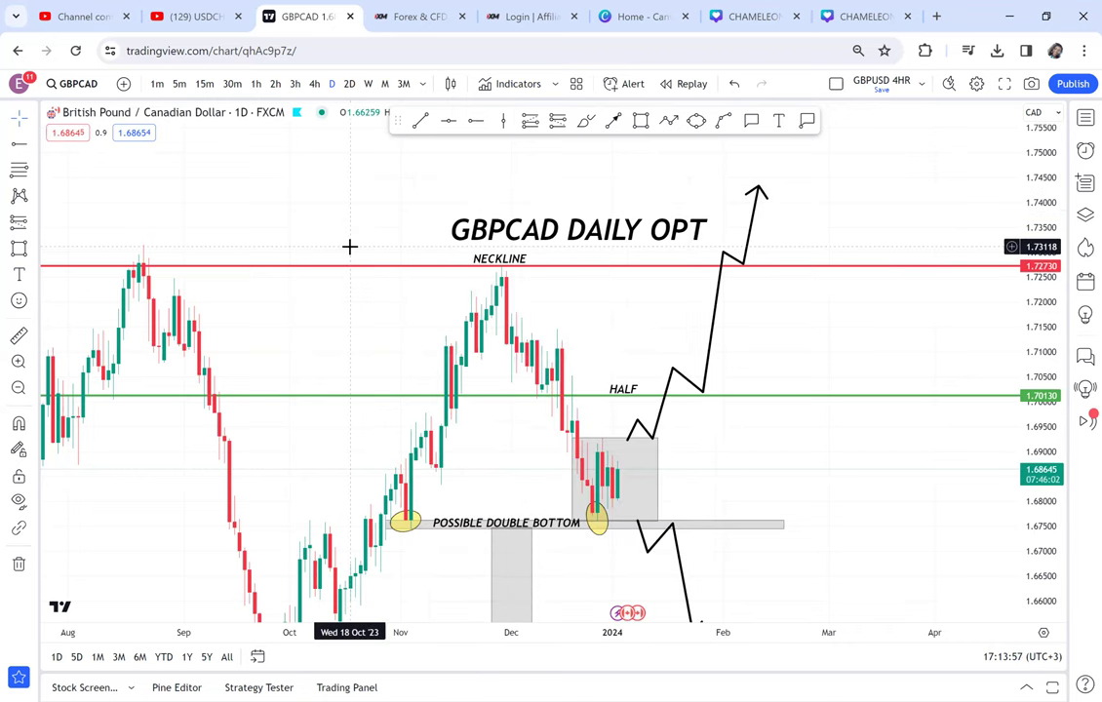
left_click_drag(520, 222, 460, 222)
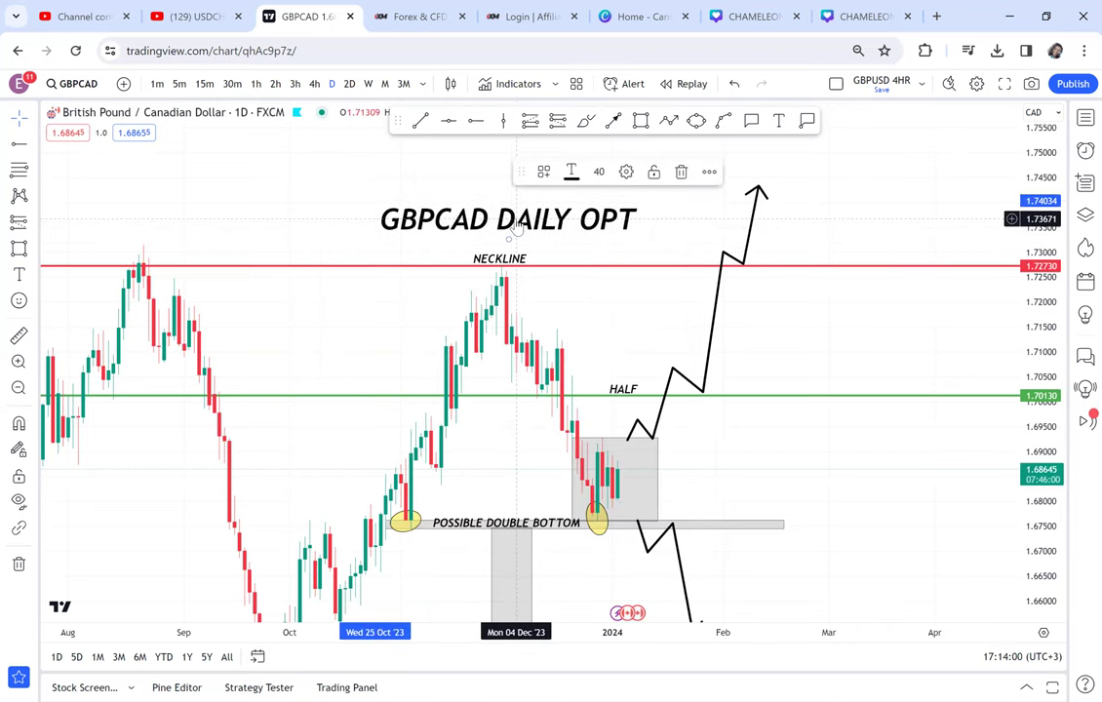
Enable a background and a border for the GBPCAD DAILY OPT title
double_click(460, 222)
left_click(509, 281)
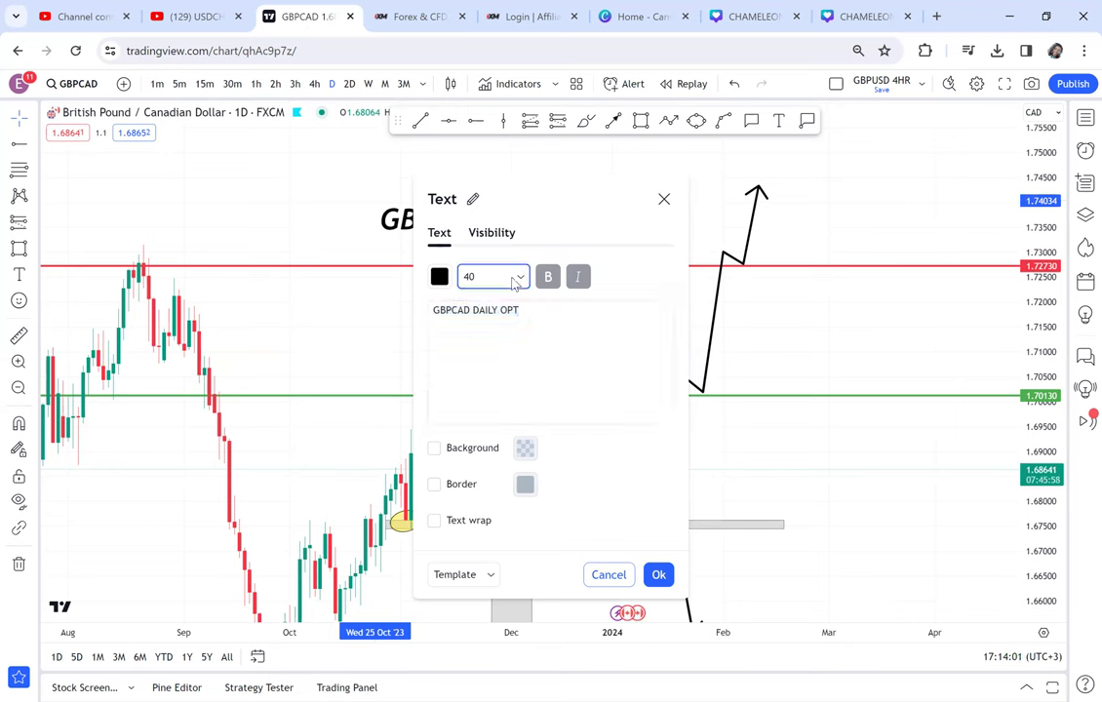
left_click(435, 452)
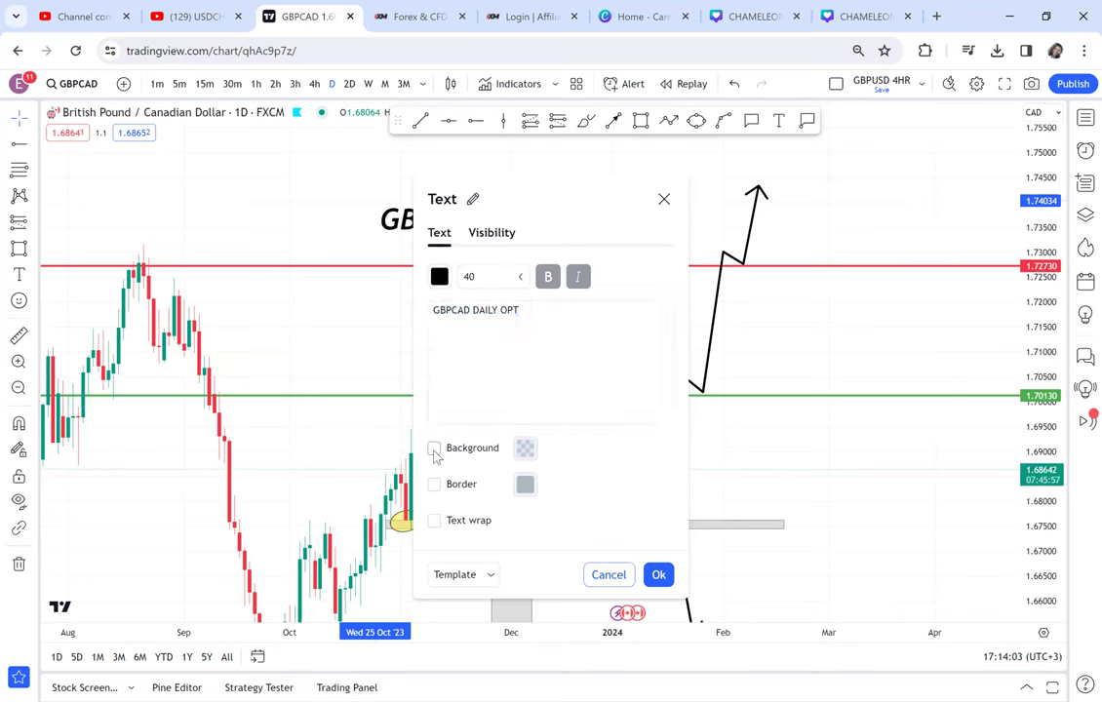
left_click(435, 448)
left_click(434, 485)
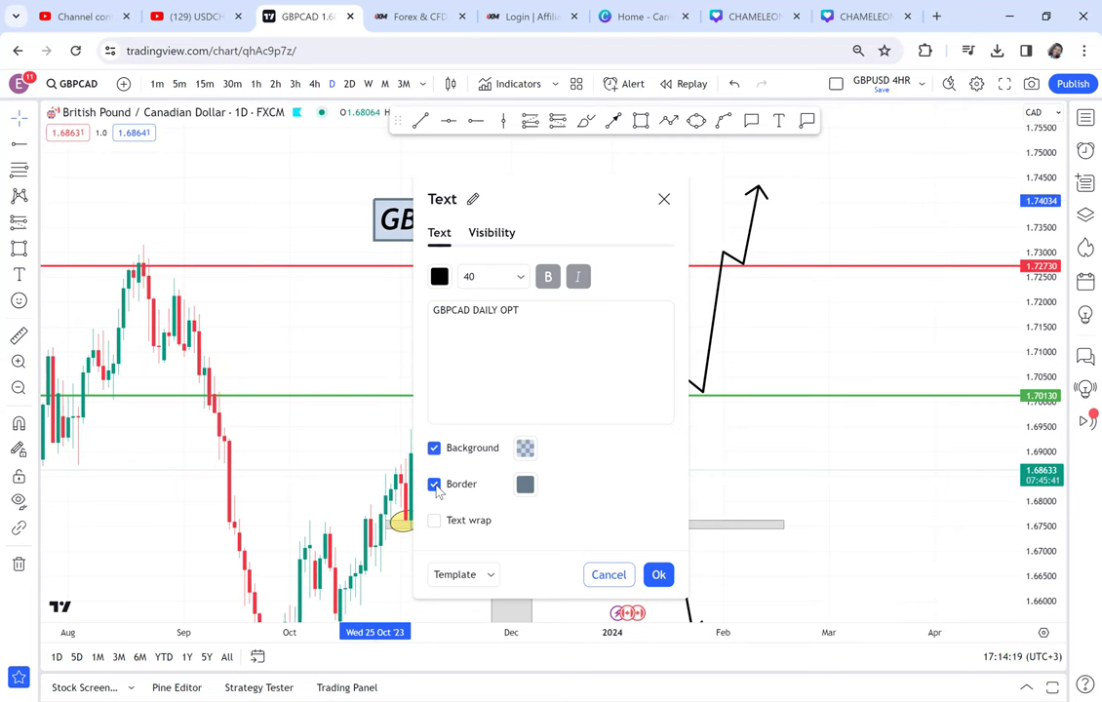
left_click(805, 460)
left_click_drag(804, 393, 800, 299)
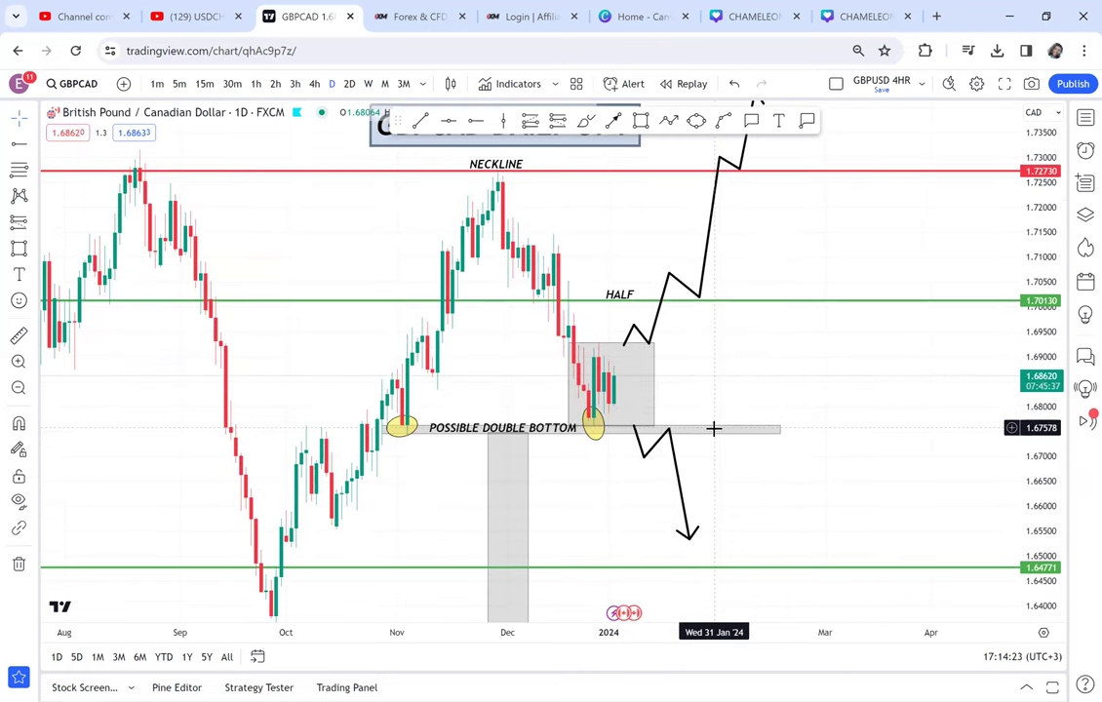
scroll(714, 430, "up", 5)
left_click_drag(829, 387, 763, 393)
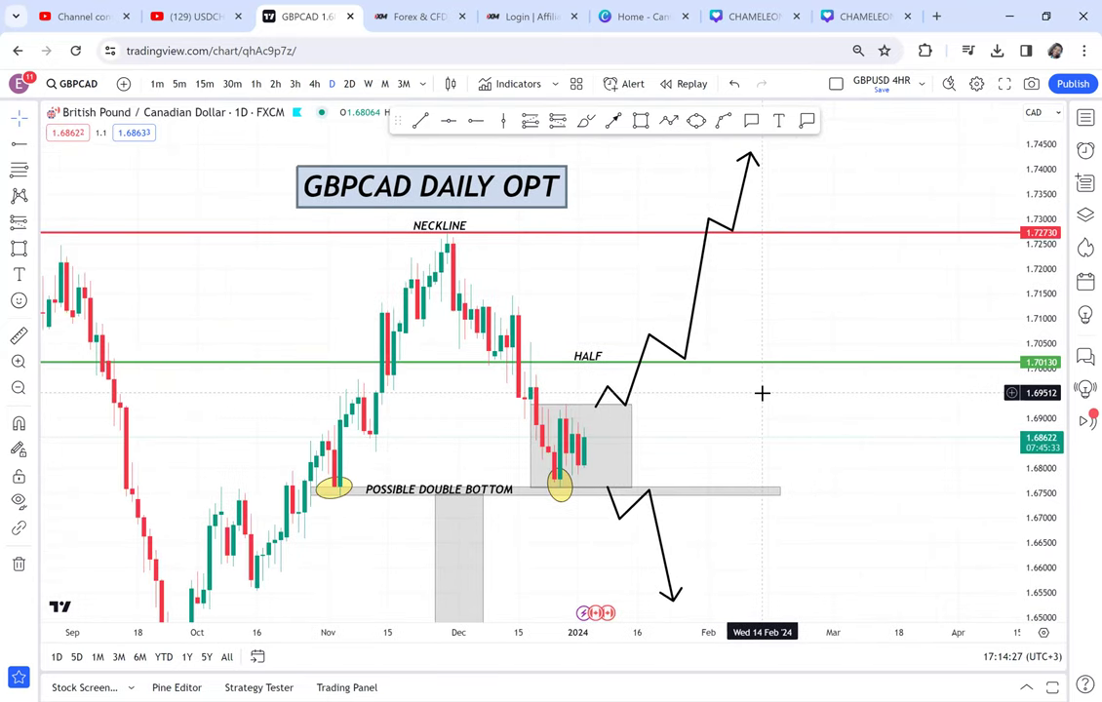